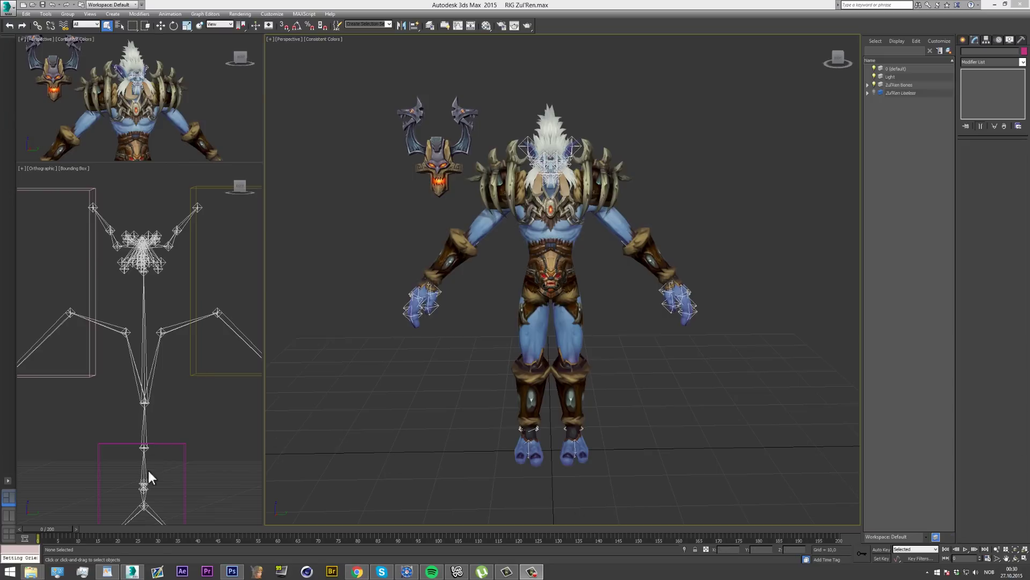
Test-slide the rig's root helper sideways, undo the move, and deselect it
left_click(144, 487)
left_click(160, 25)
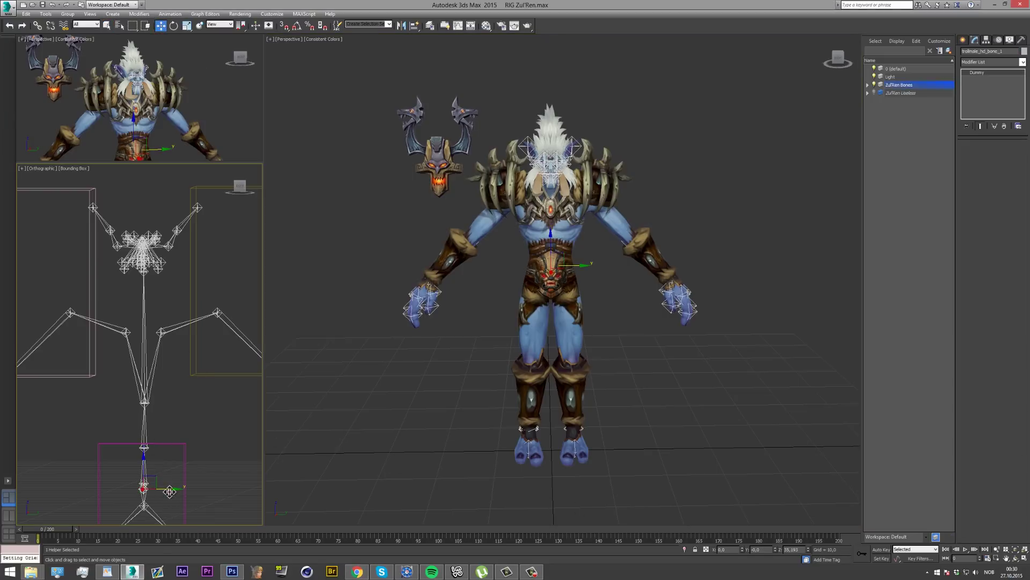
left_click_drag(170, 491, 221, 494)
key("ctrl+z")
left_click(446, 386)
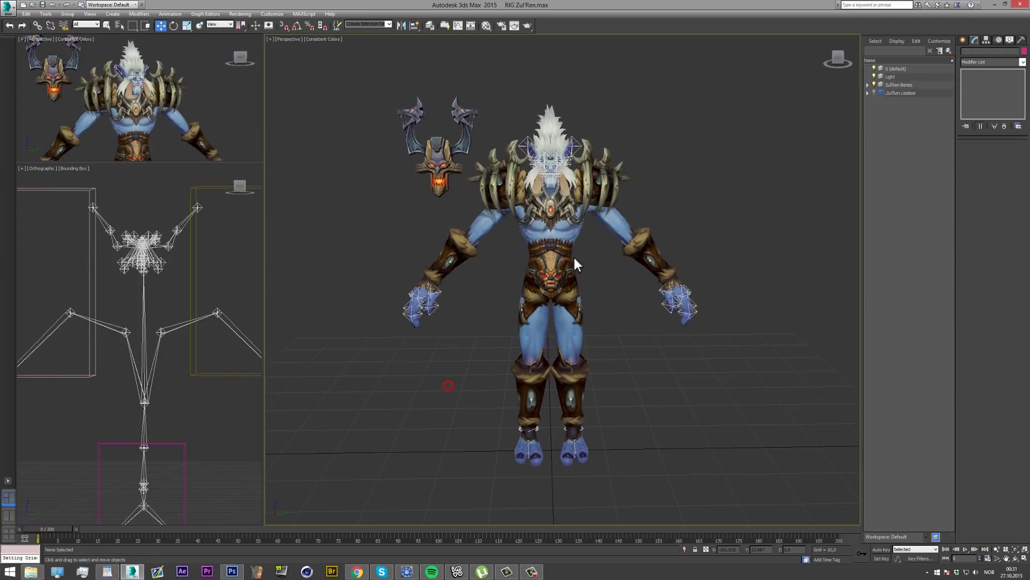
scroll(564, 232, "up", 3)
left_click_drag(842, 61, 848, 58)
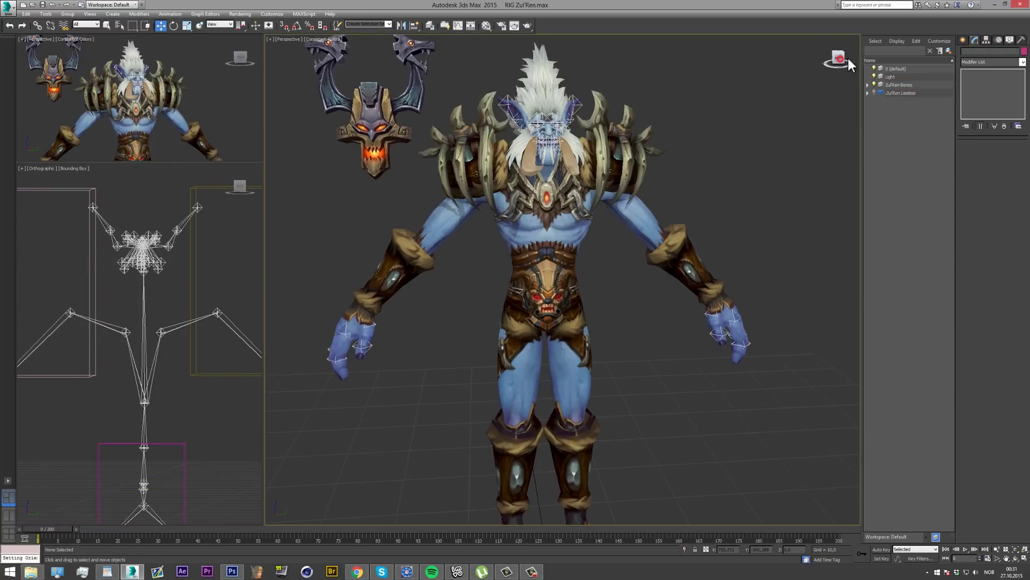
scroll(595, 222, "down", 3)
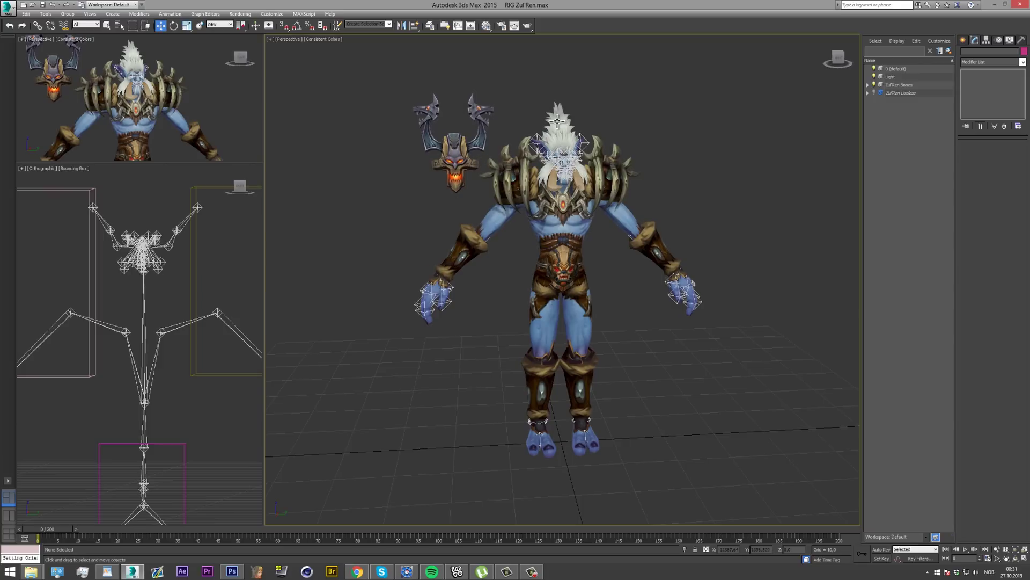
Render the Perspective view in Iterative Rendering Mode and reposition the rendered frame window
key("F10")
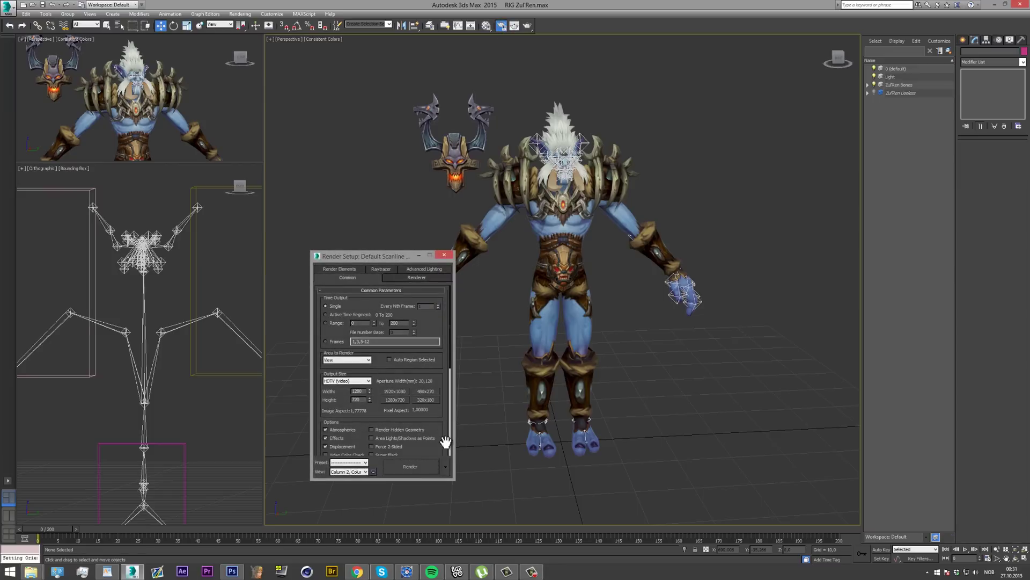
left_click(445, 466)
left_click(470, 490)
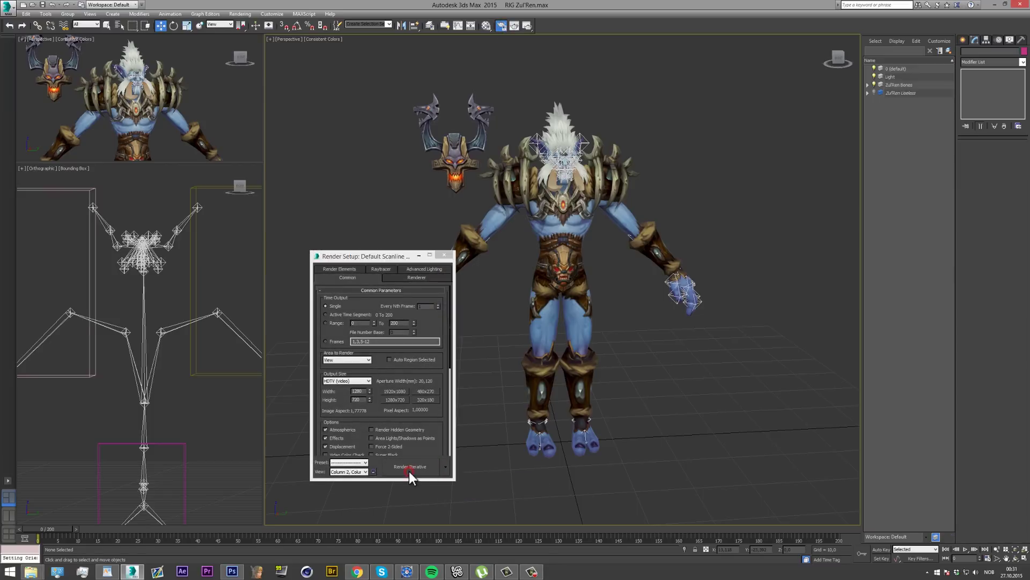
left_click(410, 468)
left_click_drag(356, 81, 625, 233)
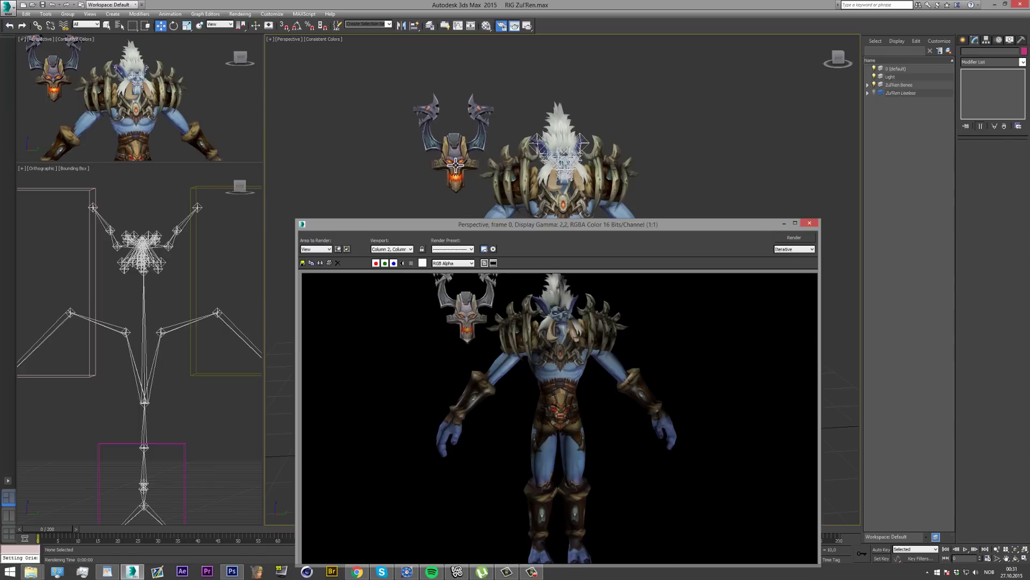
left_click_drag(498, 225, 181, 149)
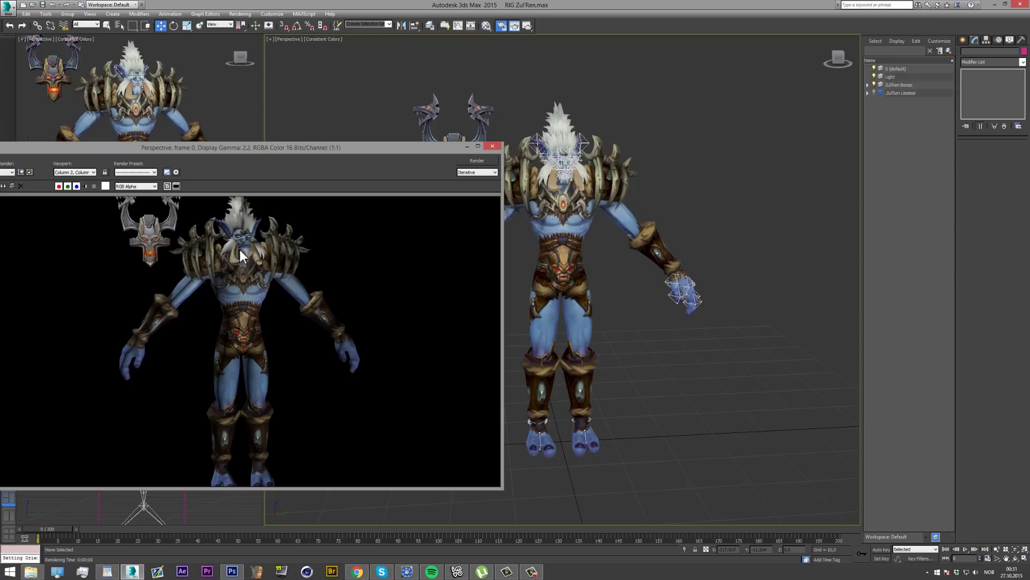
Close the Rendered Frame Window and Render Setup dialog, then zoom in on the troll
left_click(491, 147)
left_click(441, 258)
scroll(552, 114, "up", 3)
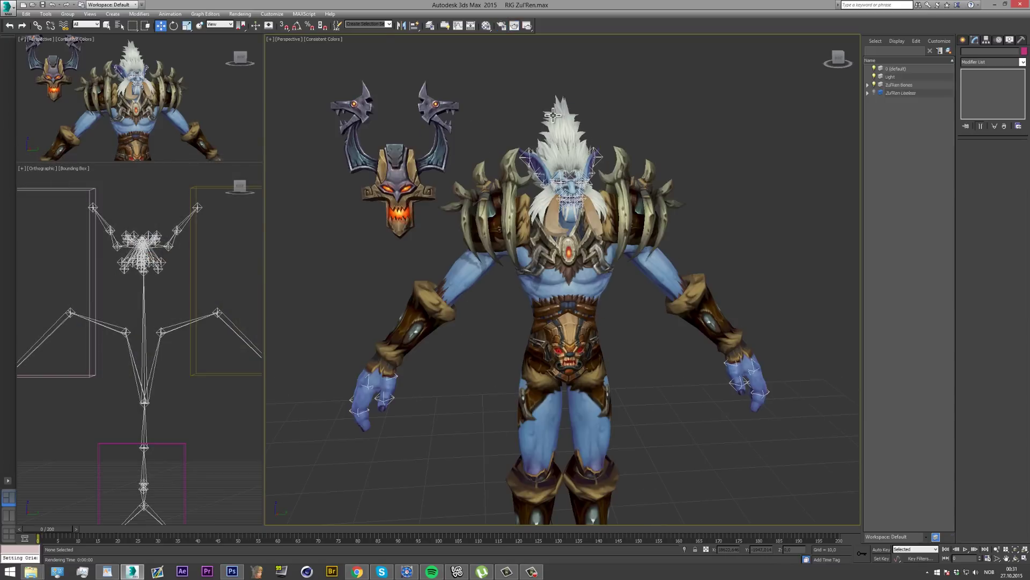
Open the Material Editor, try the Slate layout, then switch back to Compact Material Editor
left_click(486, 26)
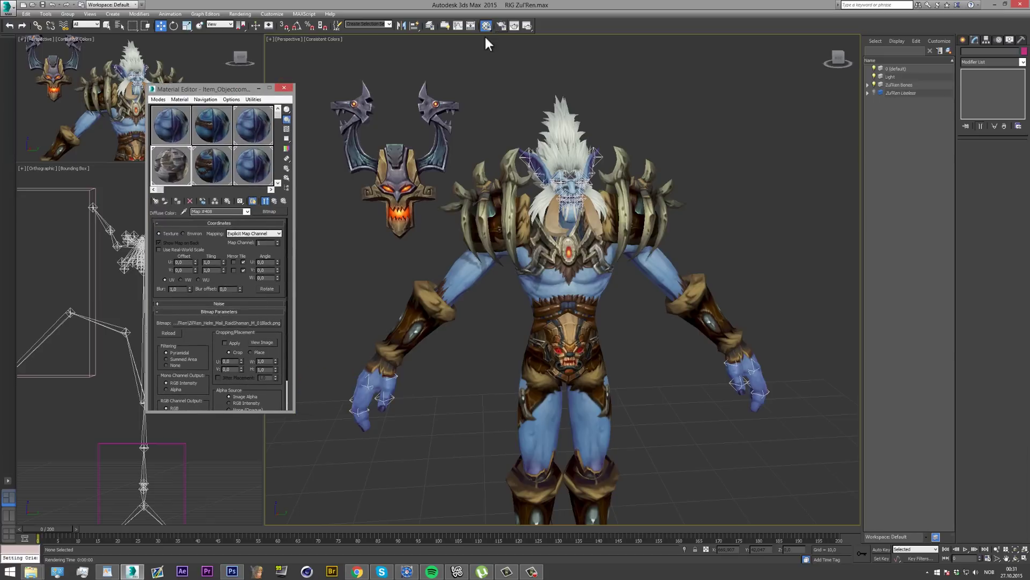
left_click_drag(225, 90, 240, 97)
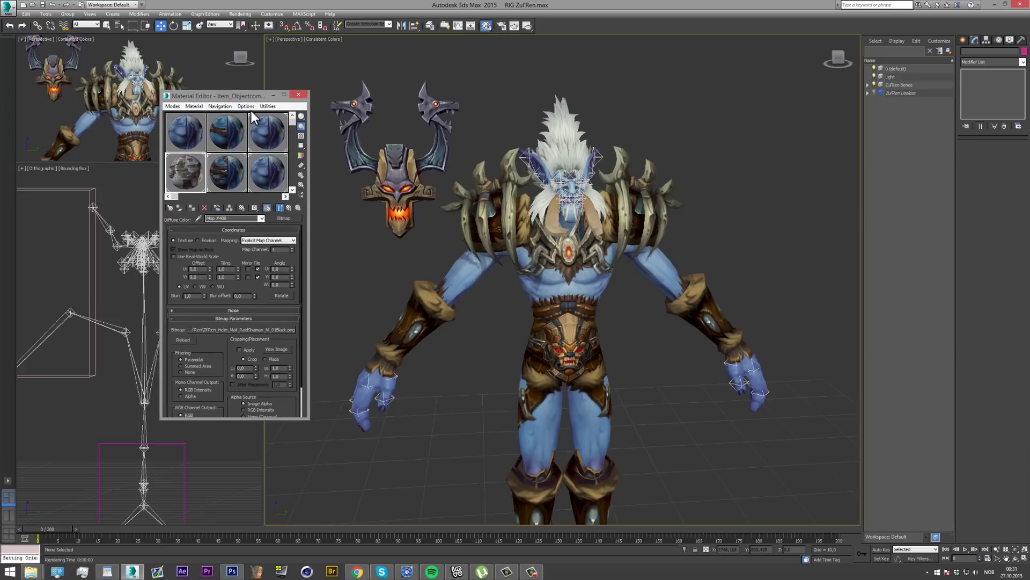
left_click(173, 105)
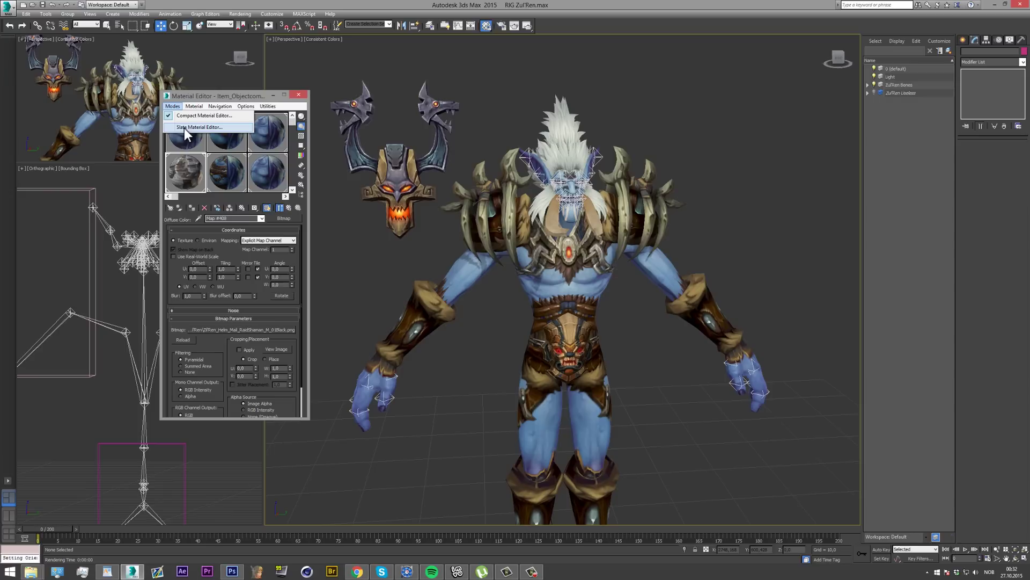
left_click(185, 128)
left_click_drag(303, 112, 220, 103)
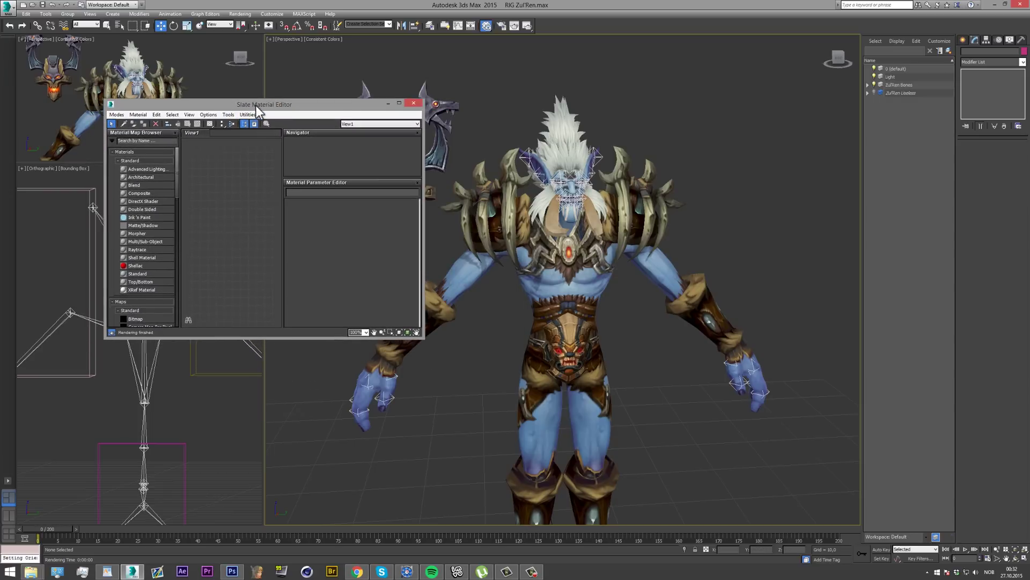
mouse_move(291, 108)
left_mouse_down()
mouse_move(304, 108)
mouse_move(295, 109)
left_mouse_up()
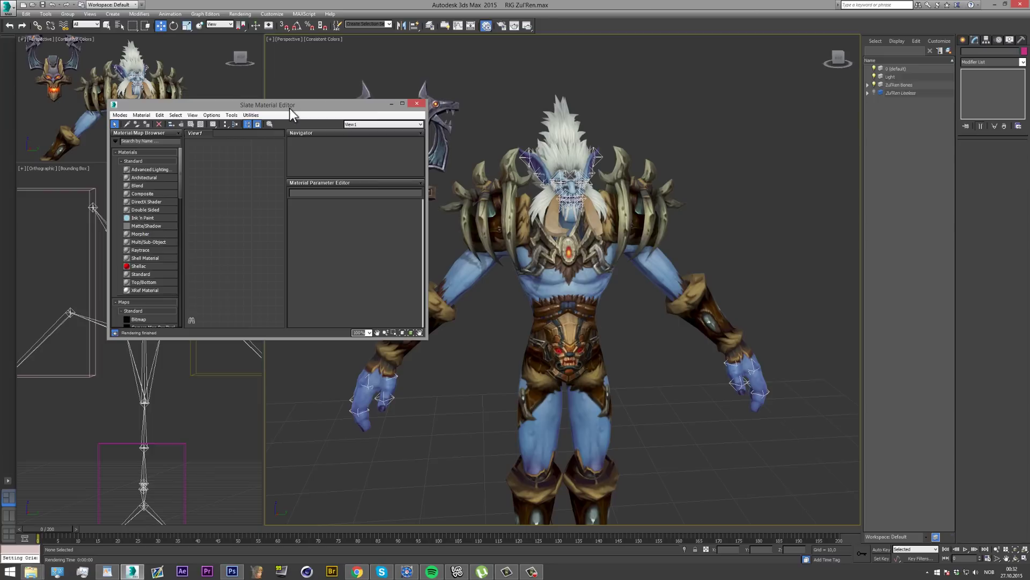
left_click(119, 114)
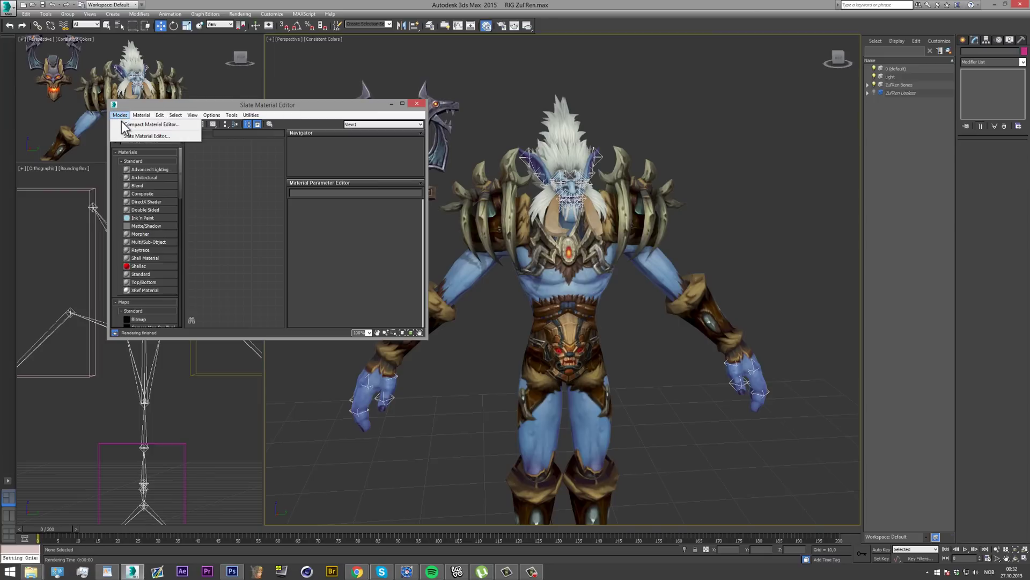
left_click(125, 123)
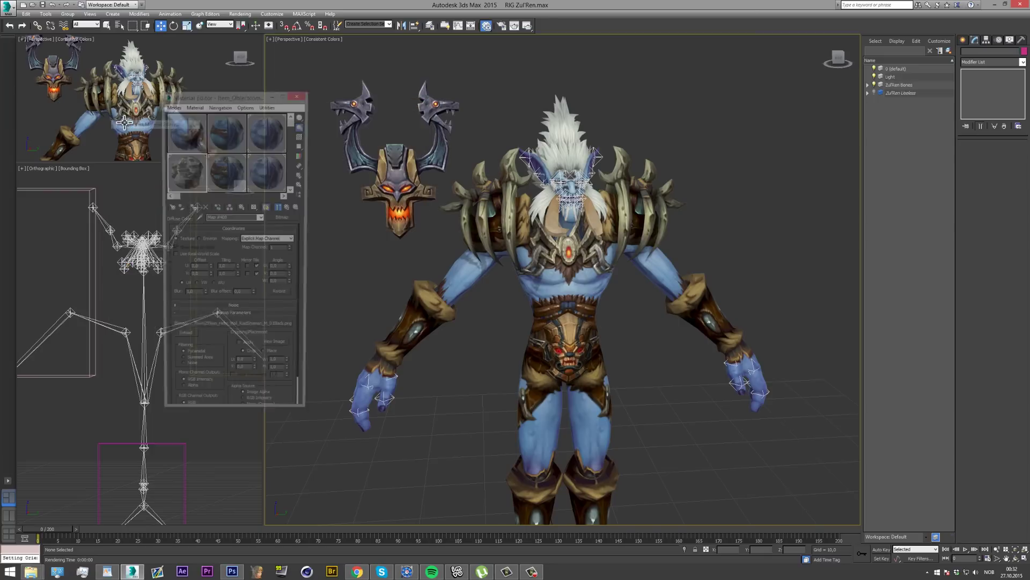
Activate the Character_Troll material in the top-left sample slot
left_click_drag(220, 98, 239, 96)
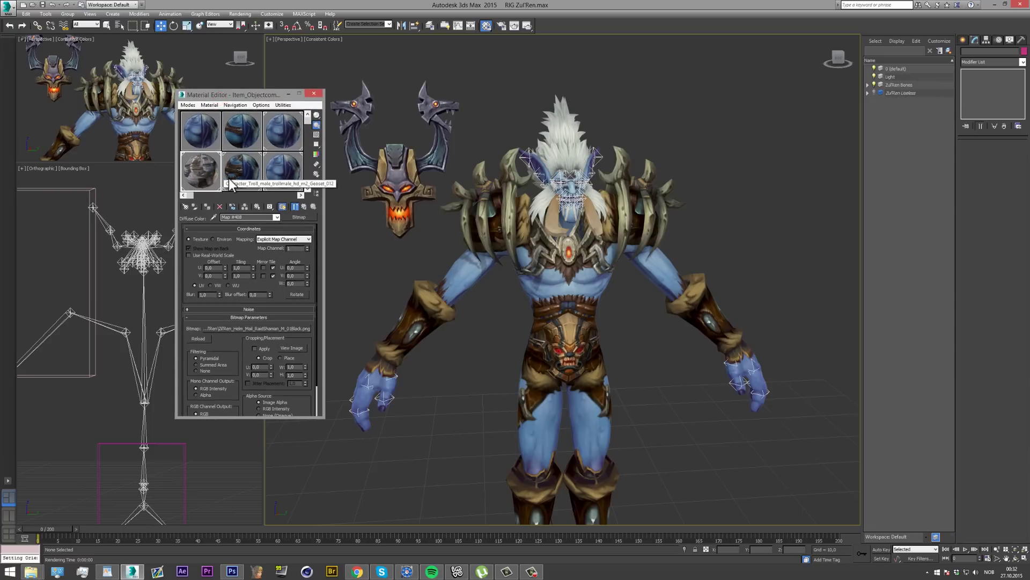
left_click(205, 137)
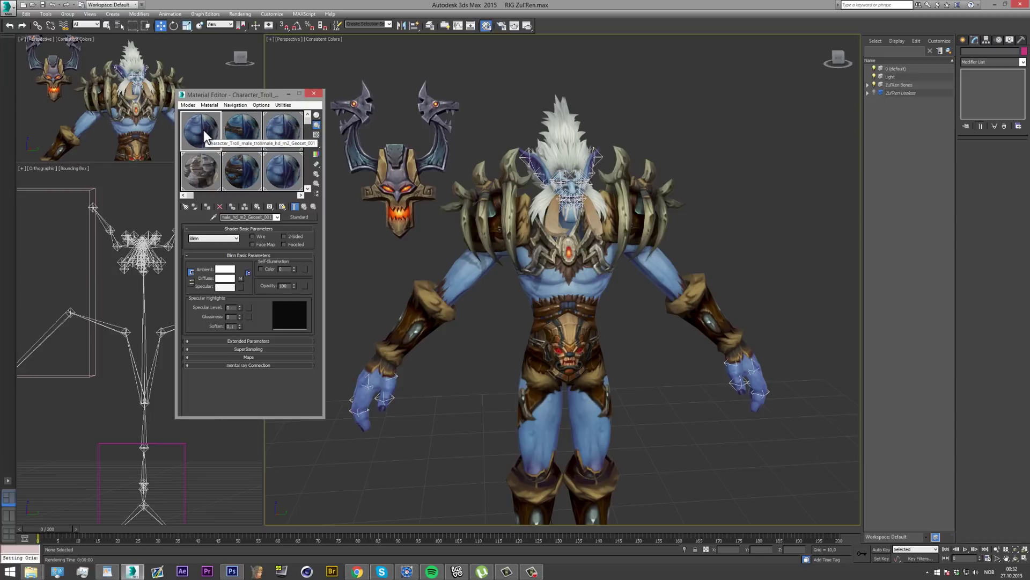
Reset the Character_Troll material to default settings, confirming with Yes
left_click(219, 206)
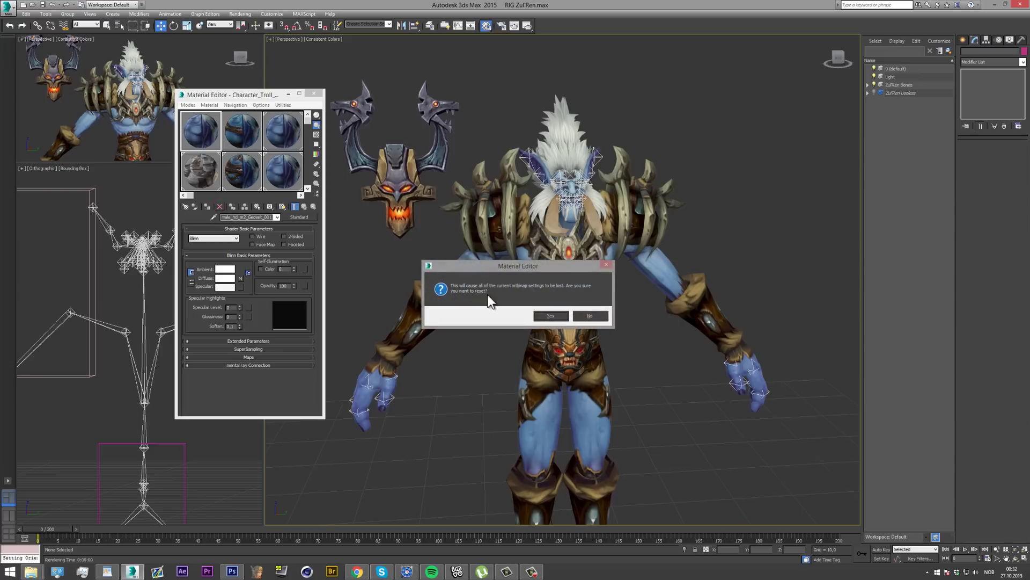
left_click(551, 316)
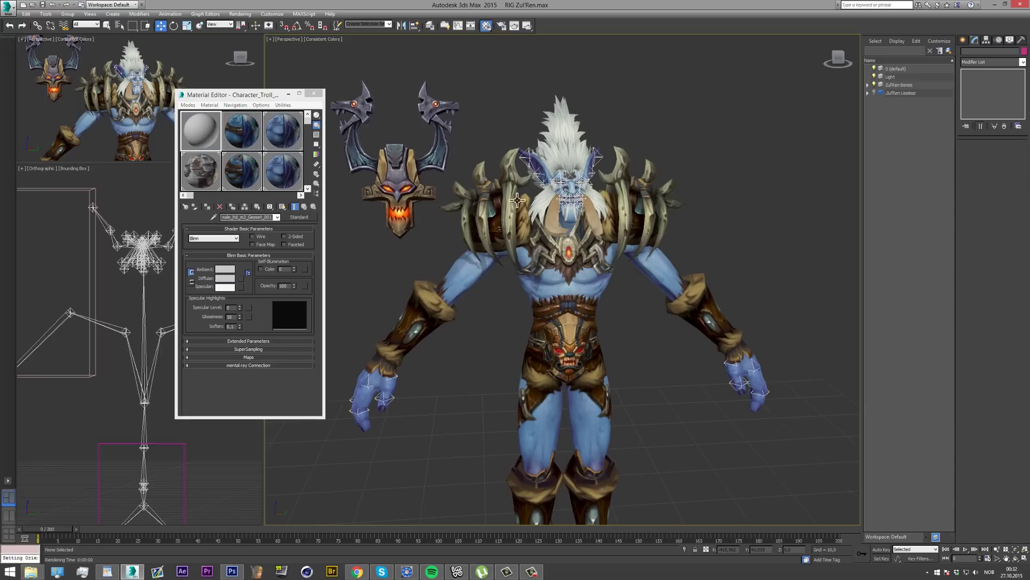
left_click(196, 133)
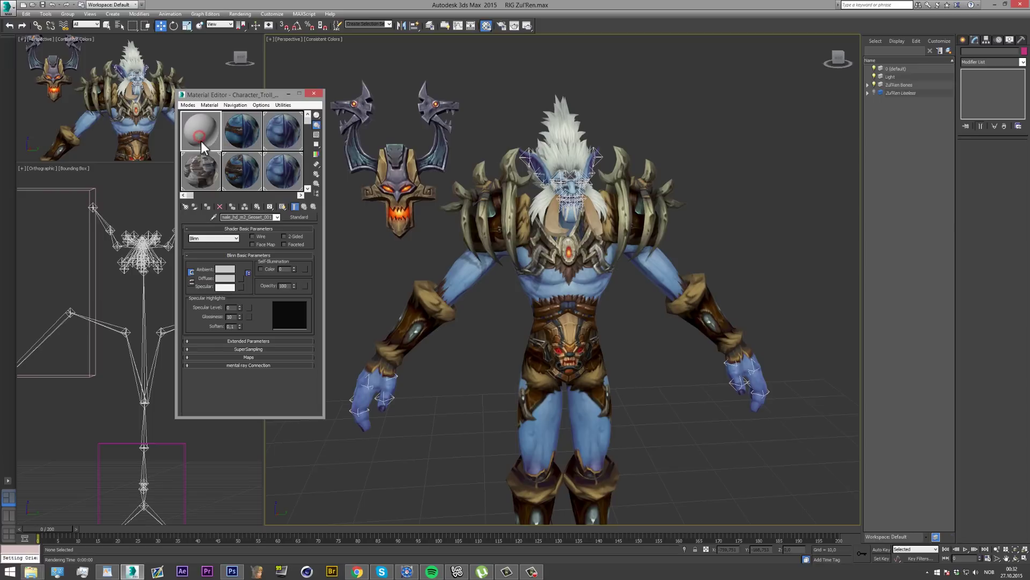
Assign a Bitmap diffuse map loaded from Belt_Hair00_03_HD.png
left_click(241, 278)
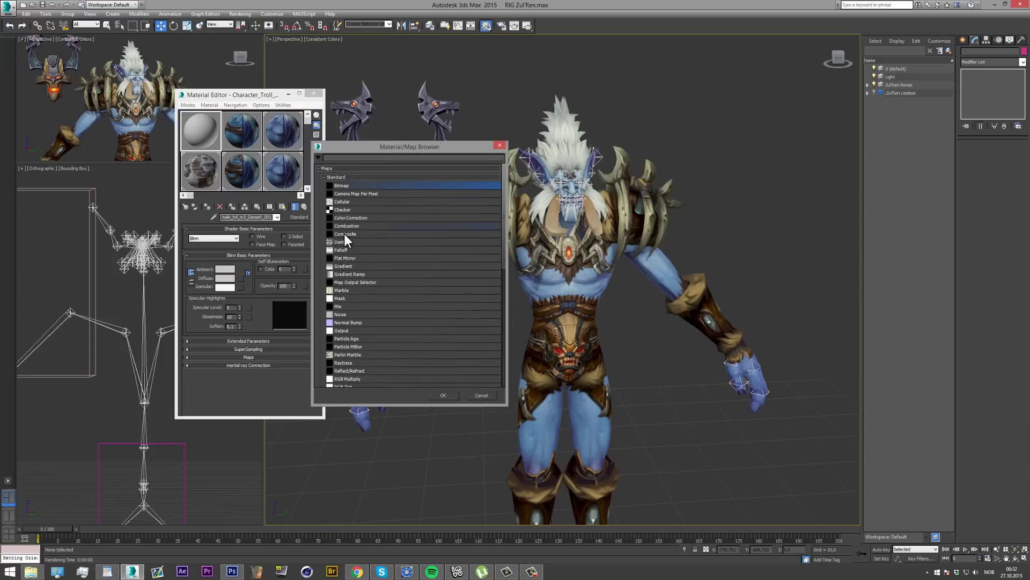
double_click(356, 185)
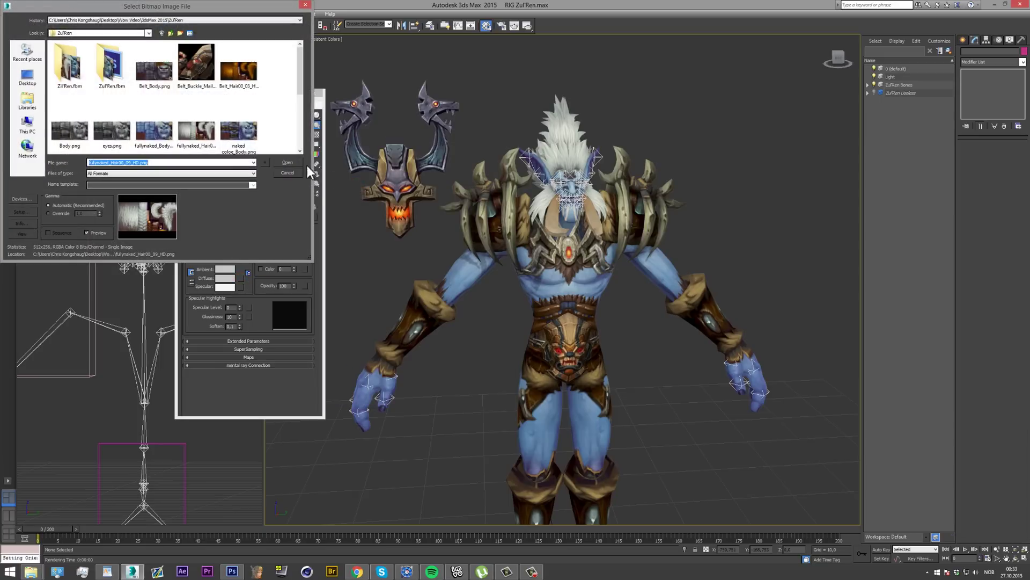
mouse_move(301, 74)
left_mouse_down()
mouse_move(302, 86)
mouse_move(302, 69)
left_mouse_up()
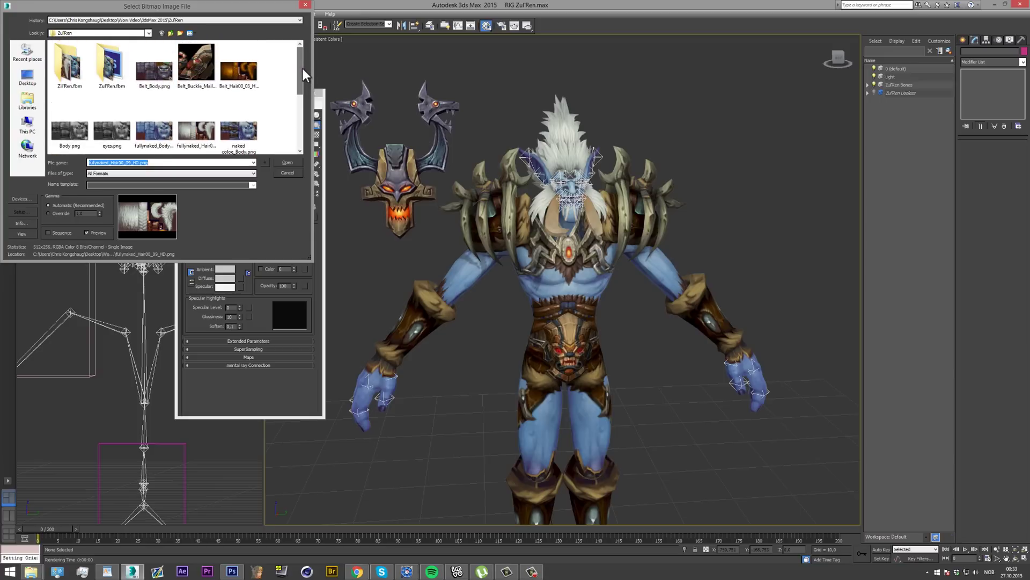
left_click(240, 71)
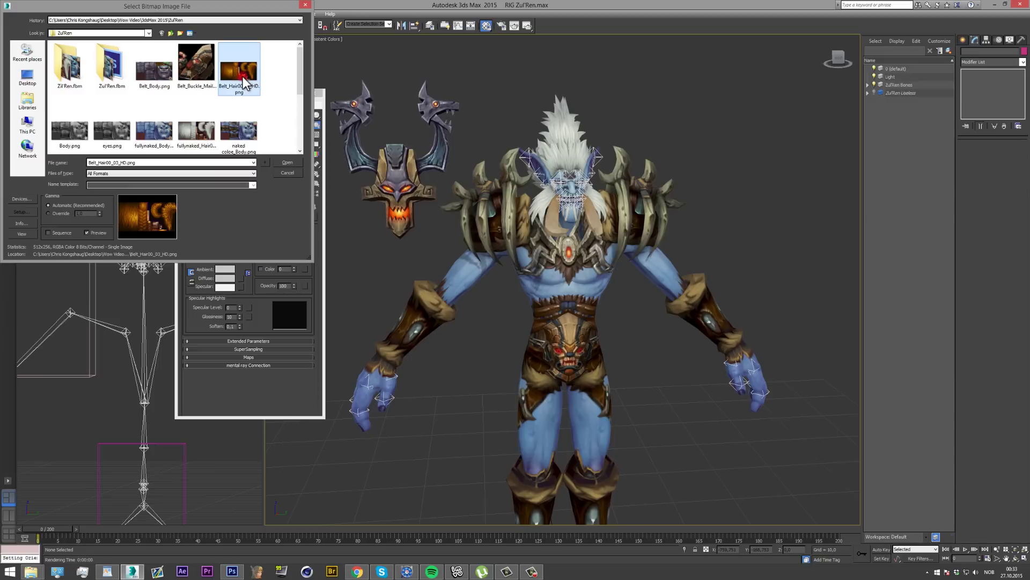
double_click(241, 71)
mouse_move(249, 96)
left_mouse_down()
mouse_move(271, 109)
mouse_move(265, 89)
mouse_move(257, 108)
left_mouse_up()
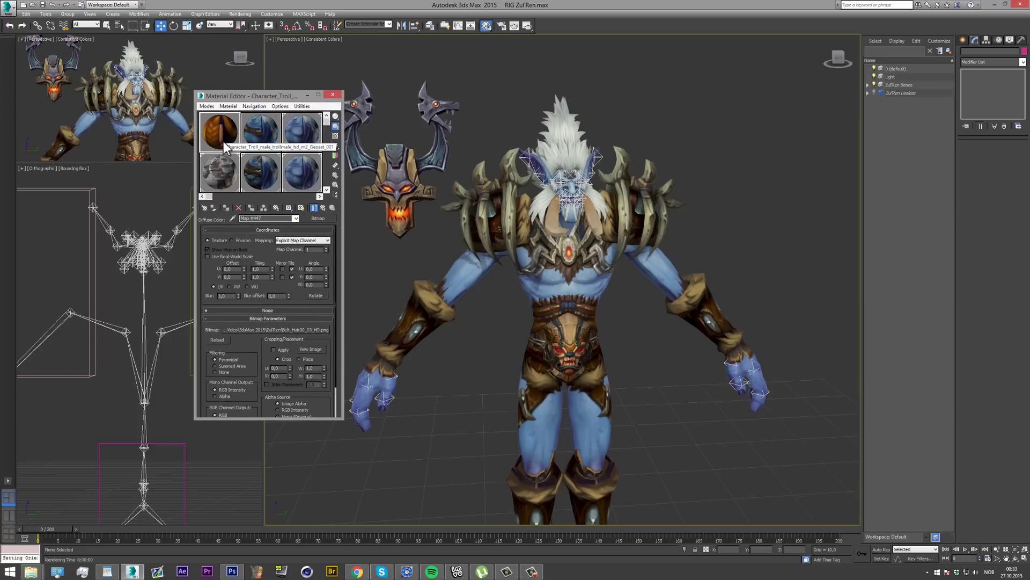
Go up from the bitmap to the parent Character_Troll material to make it 2-Sided
left_click(295, 218)
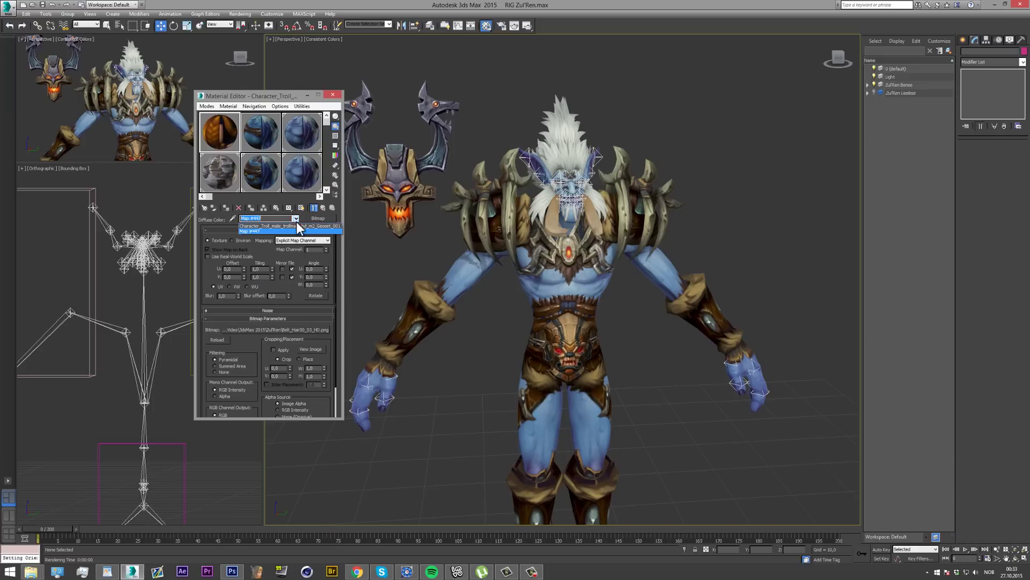
left_click(297, 226)
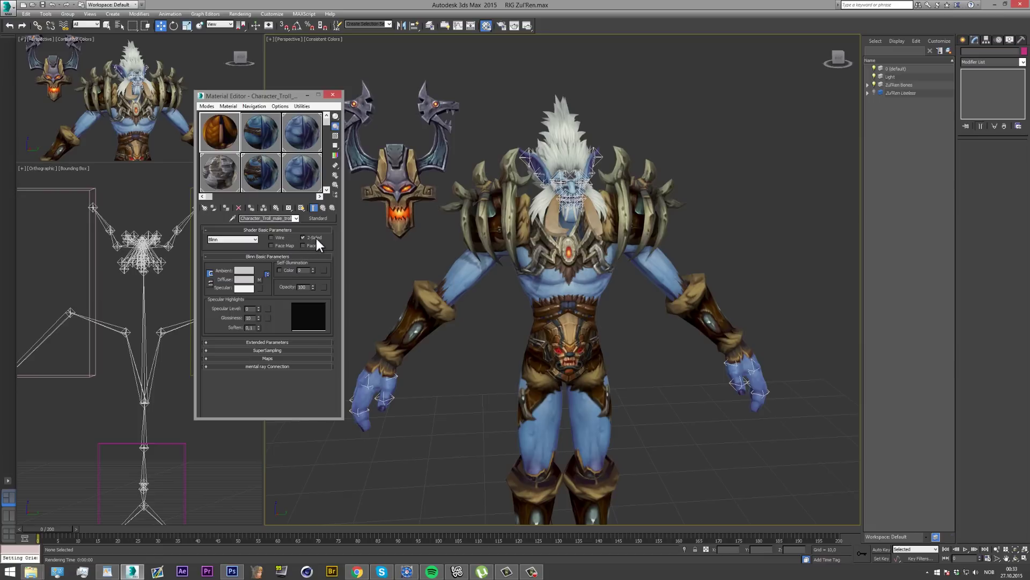
Show the textured material in the viewport and orbit from the troll's back to its front
left_click(300, 208)
left_click_drag(850, 65, 628, 117)
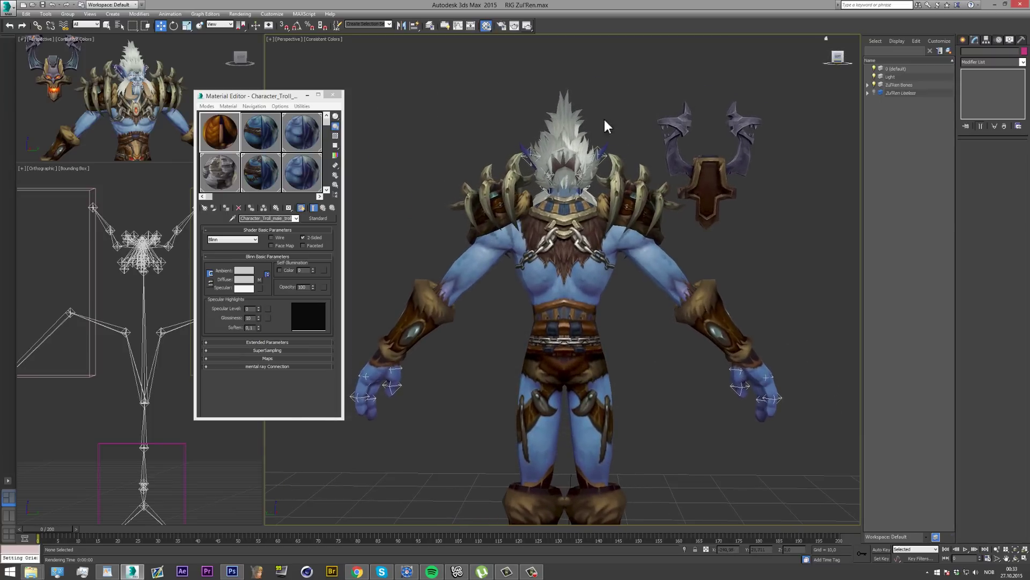
left_click_drag(838, 57, 847, 60)
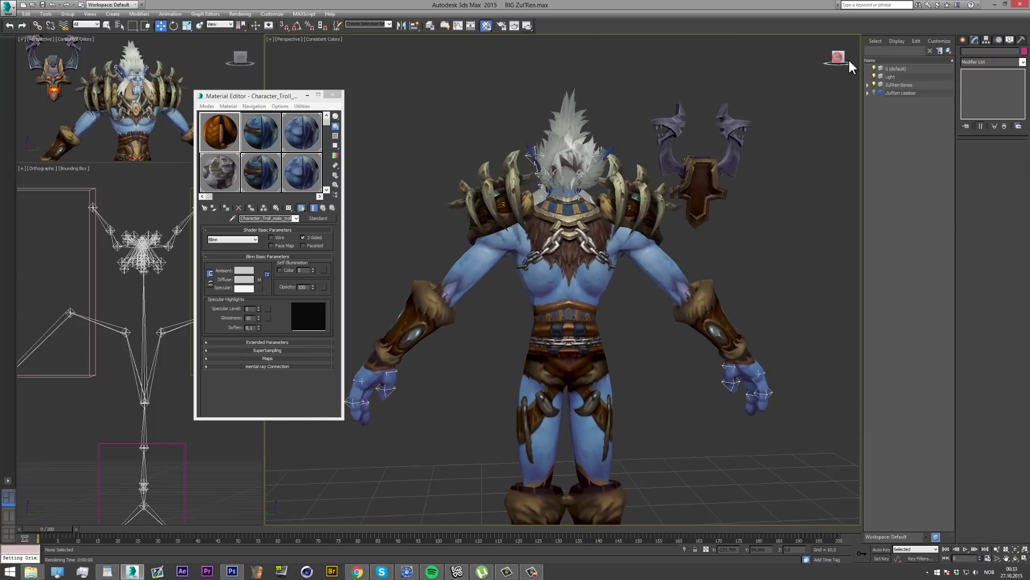
left_click(847, 59)
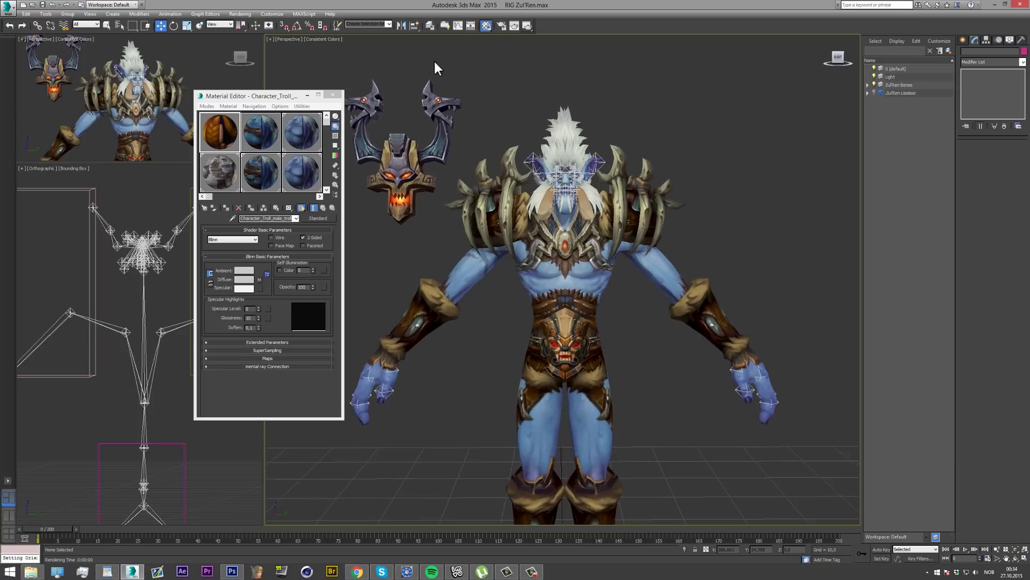
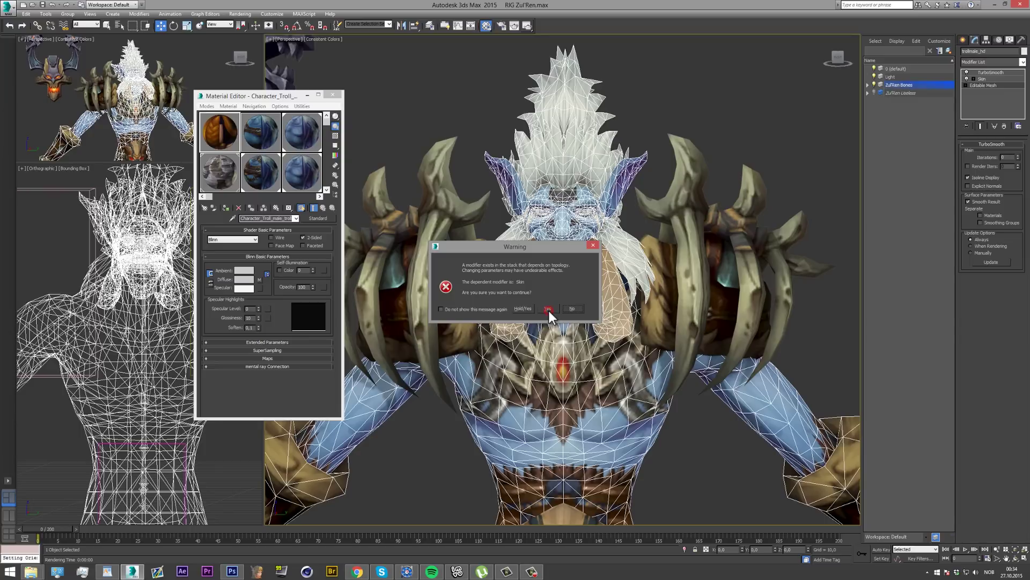
Accept the Skin topology warning, switch the Editable Mesh to Element level, and orbit around the head
left_click(548, 309)
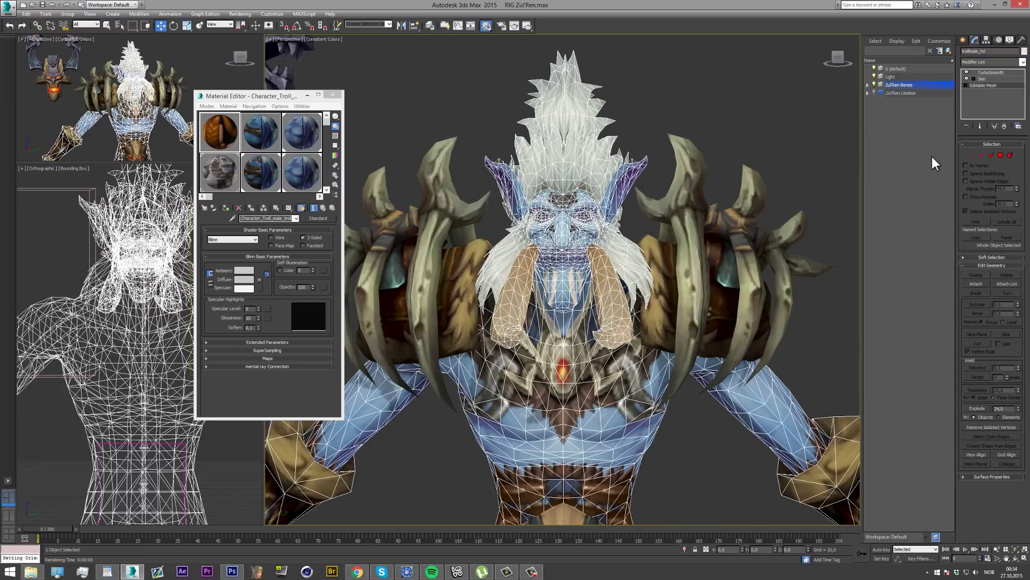
left_click(1010, 156)
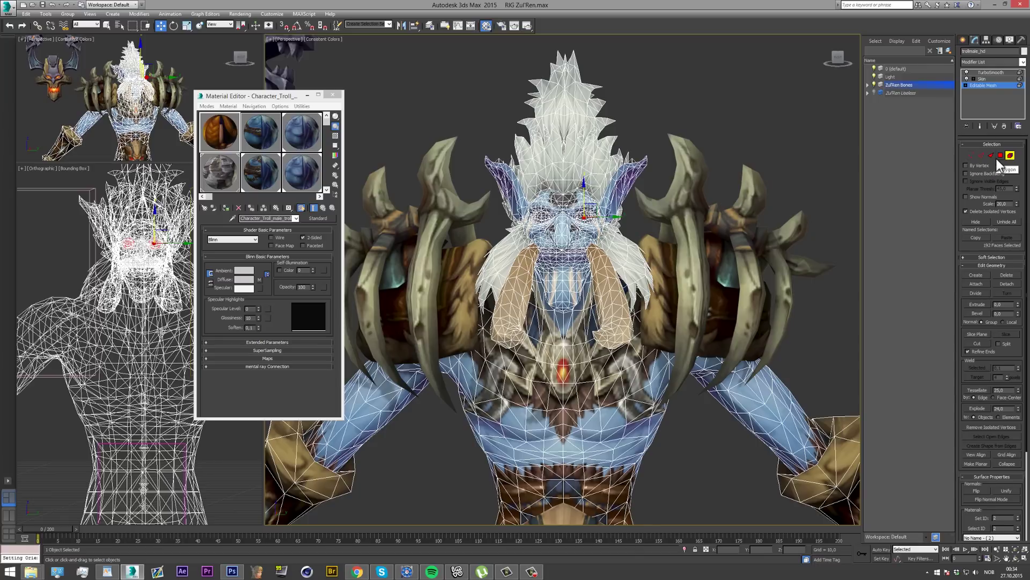
left_click_drag(839, 60, 833, 58)
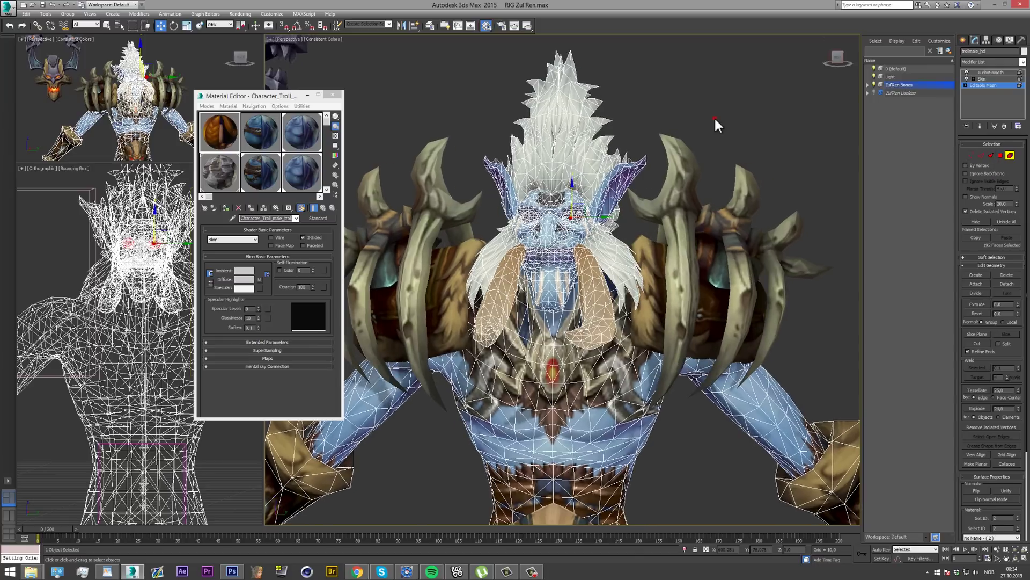
left_click(715, 118)
left_click(844, 58)
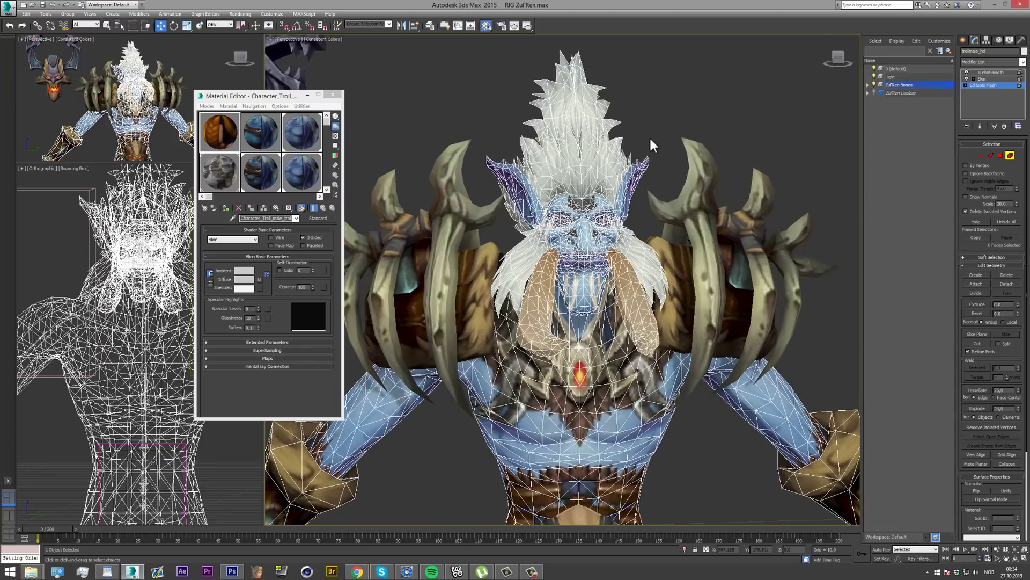
mouse_move(838, 59)
left_mouse_down()
mouse_move(826, 57)
mouse_move(835, 57)
left_mouse_up()
scroll(514, 207, "up", 2)
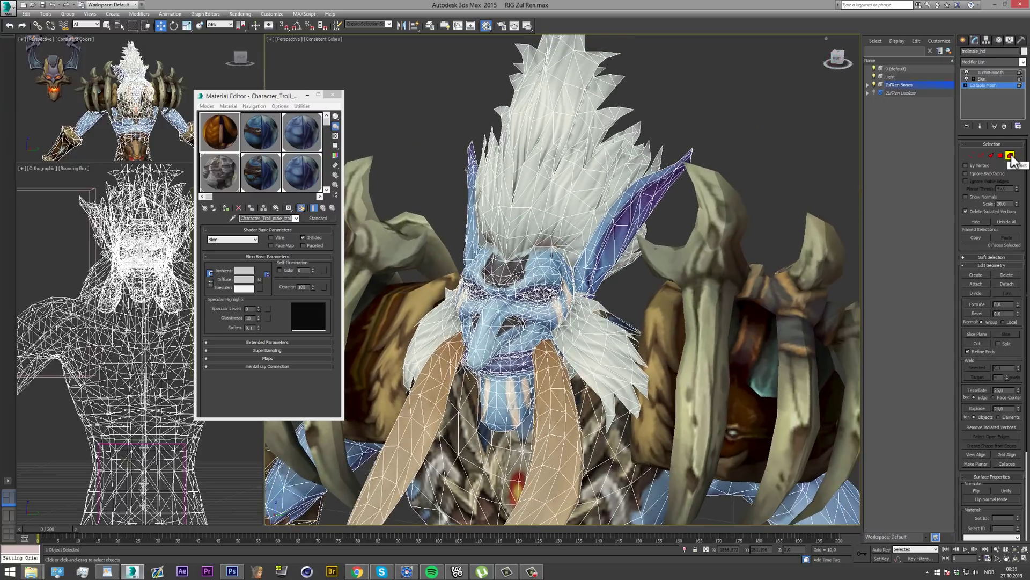
Select all the troll's tall upright hair strand elements
left_click(564, 114)
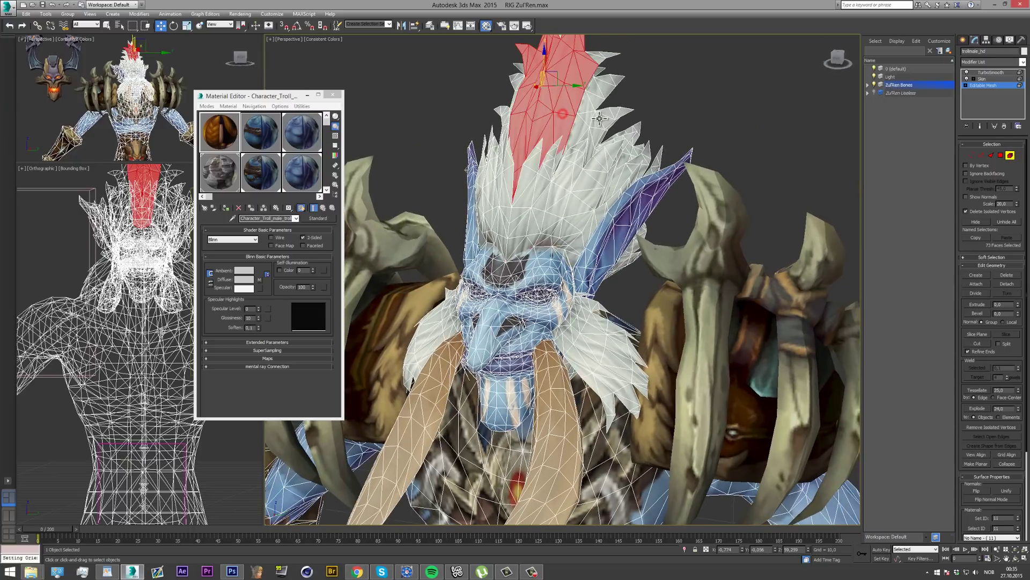
left_click(595, 121, "ctrl")
left_click(840, 57)
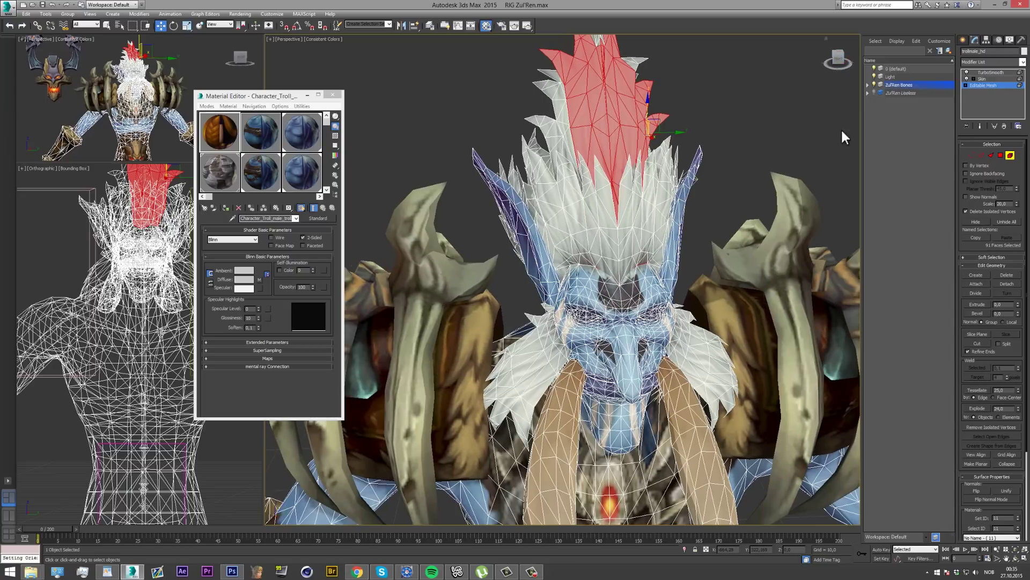
left_click_drag(840, 64, 832, 65)
left_click(575, 210, "ctrl")
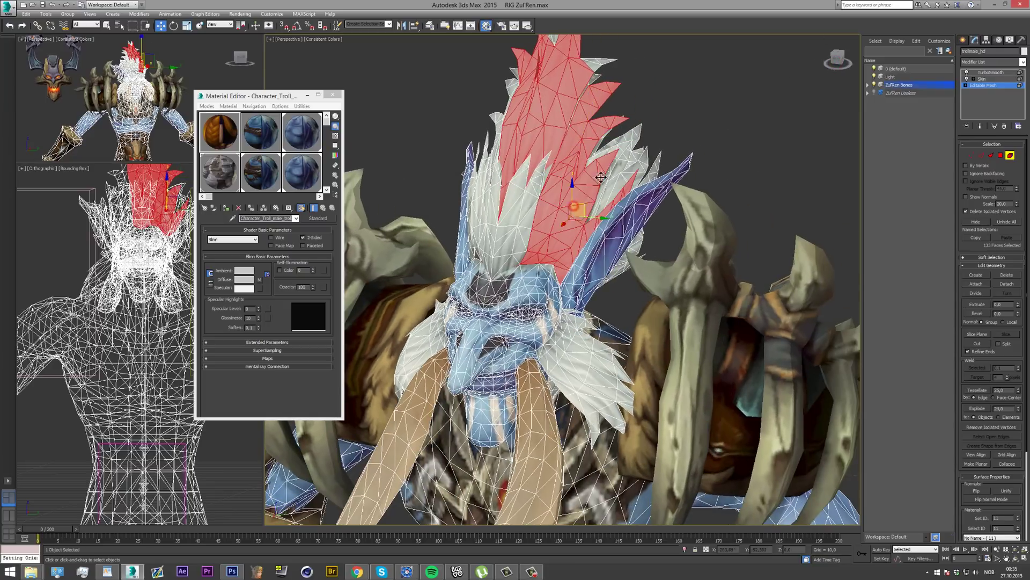
left_click(632, 135, "ctrl")
left_click(645, 161, "ctrl")
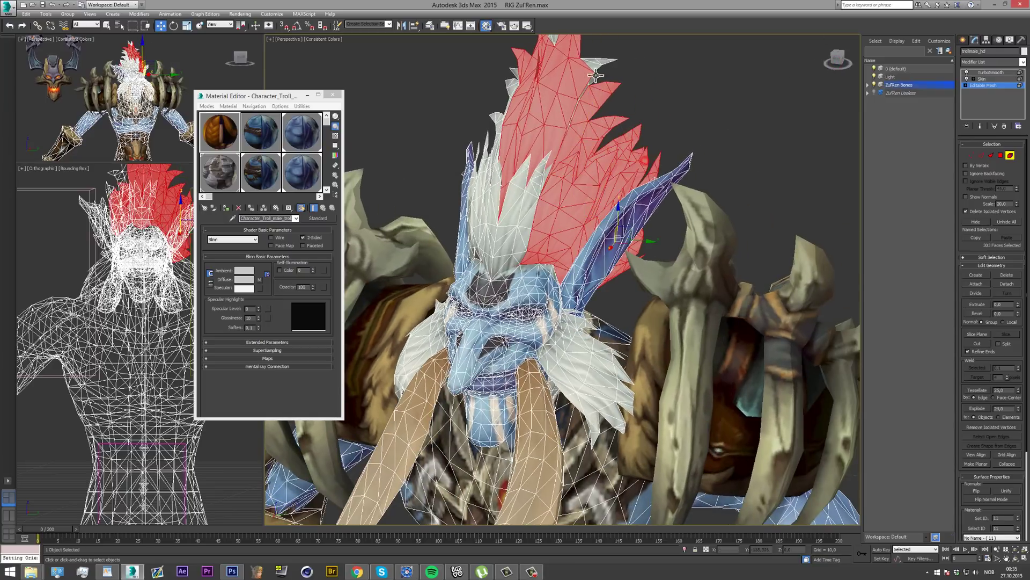
left_click(595, 67, "ctrl")
left_click(838, 59)
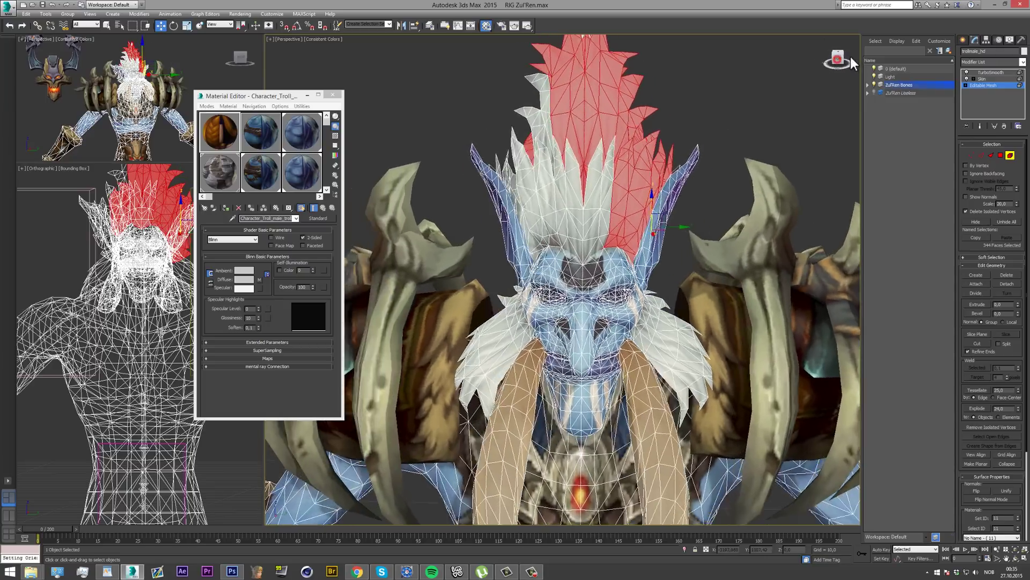
left_click(581, 187, "ctrl")
scroll(581, 187, "down", 4)
scroll(581, 186, "up", 2)
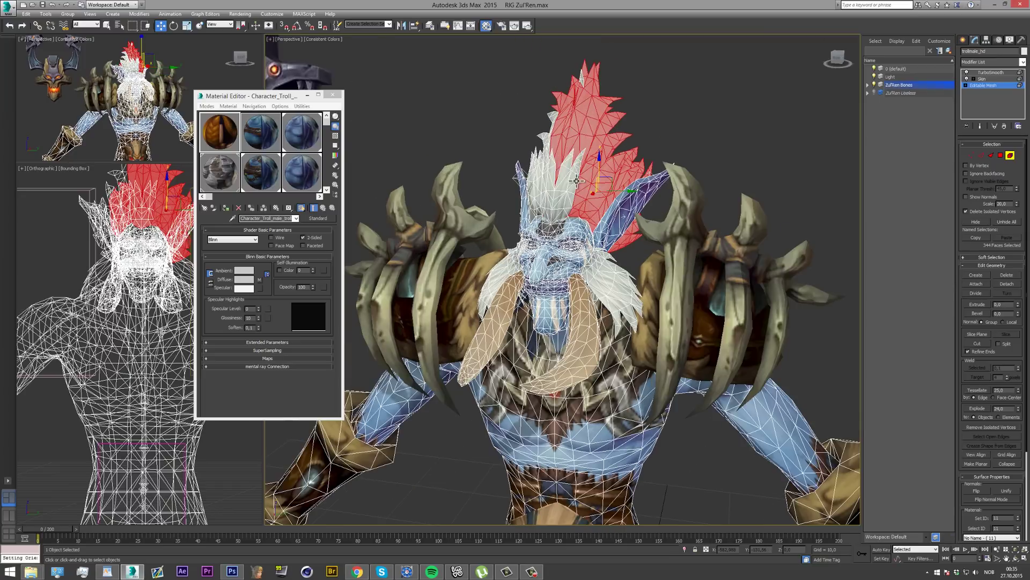
scroll(591, 151, "up", 2)
left_click(548, 201, "ctrl")
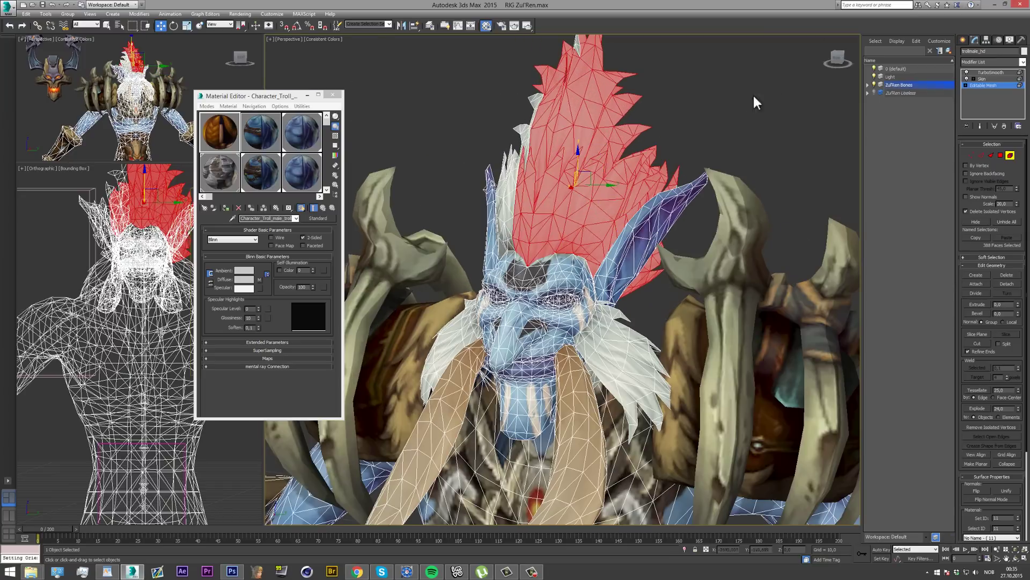
left_click(831, 60)
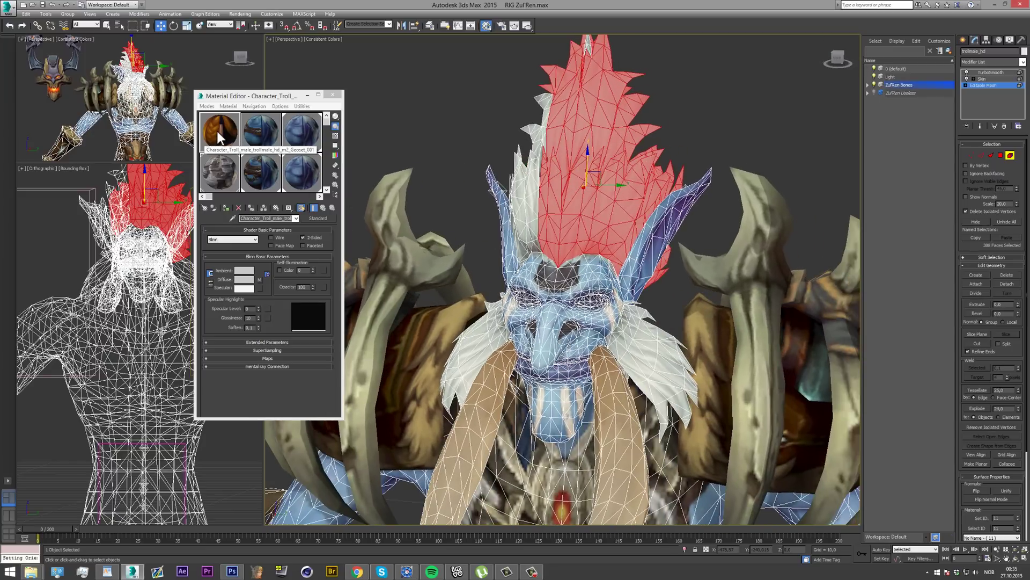
Drag the orange first-slot material onto the hair, check it deselected, then frame the face element
left_click_drag(240, 95, 603, 209)
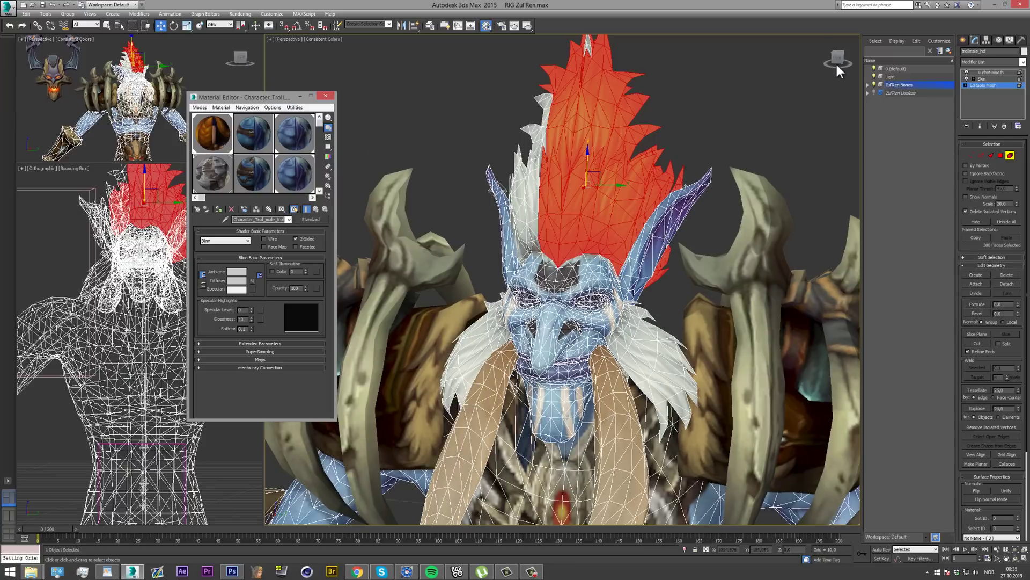
scroll(842, 59, "down", 5)
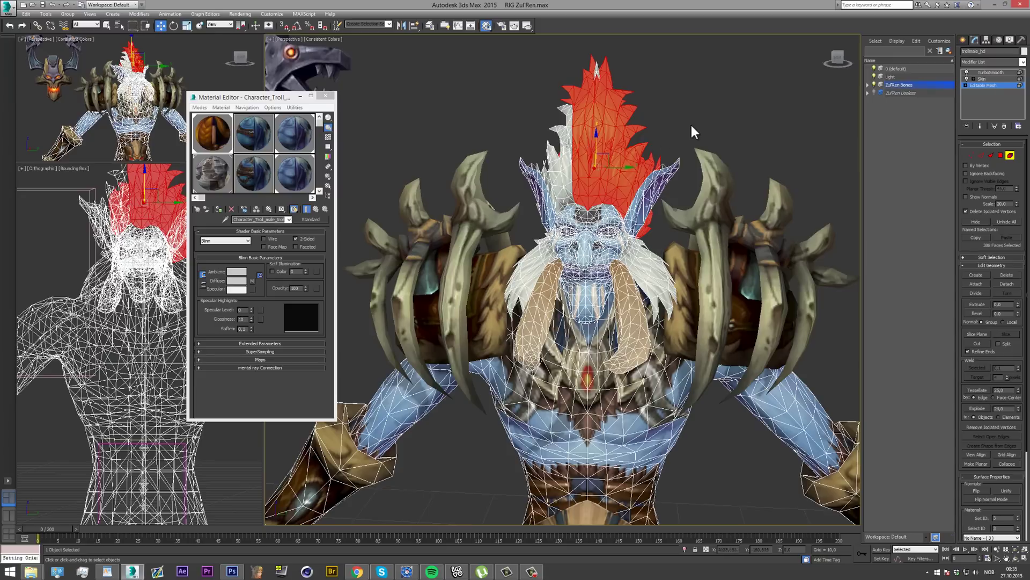
left_click(692, 120)
scroll(840, 64, "up", 5)
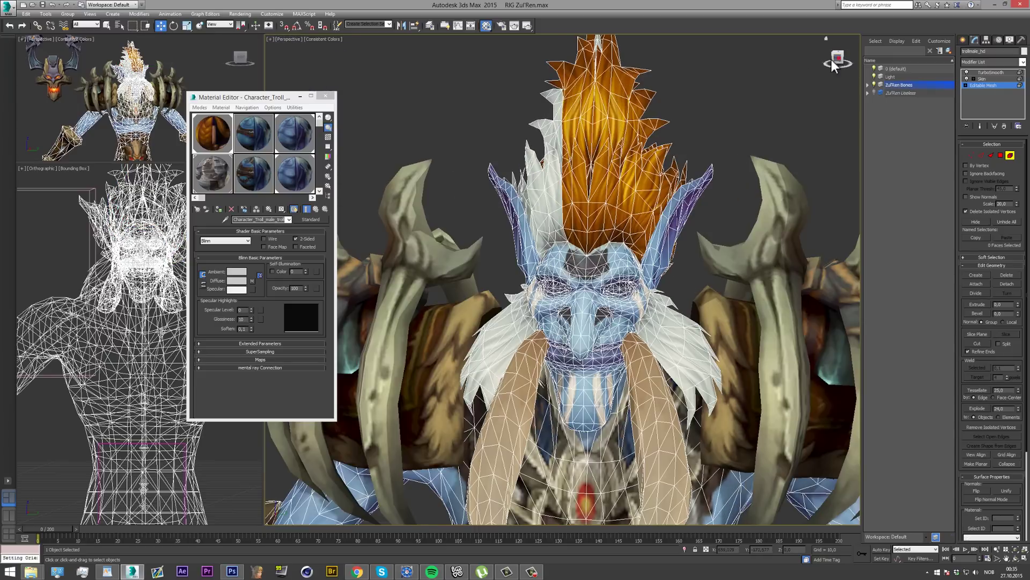
mouse_move(832, 60)
left_mouse_down()
mouse_move(822, 62)
mouse_move(833, 60)
left_mouse_up()
scroll(635, 172, "down", 3)
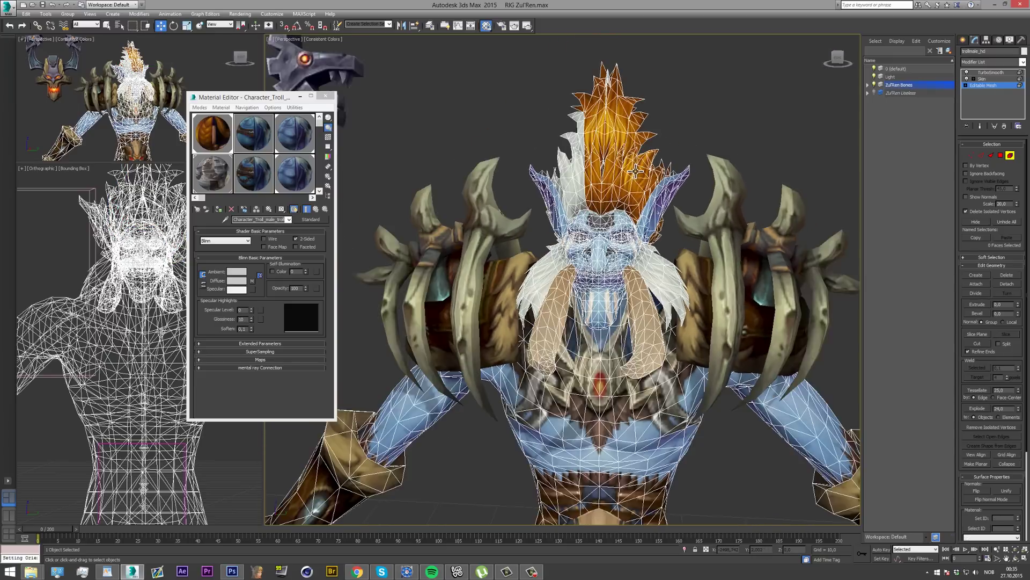
scroll(636, 170, "down", 3)
scroll(604, 225, "up", 5)
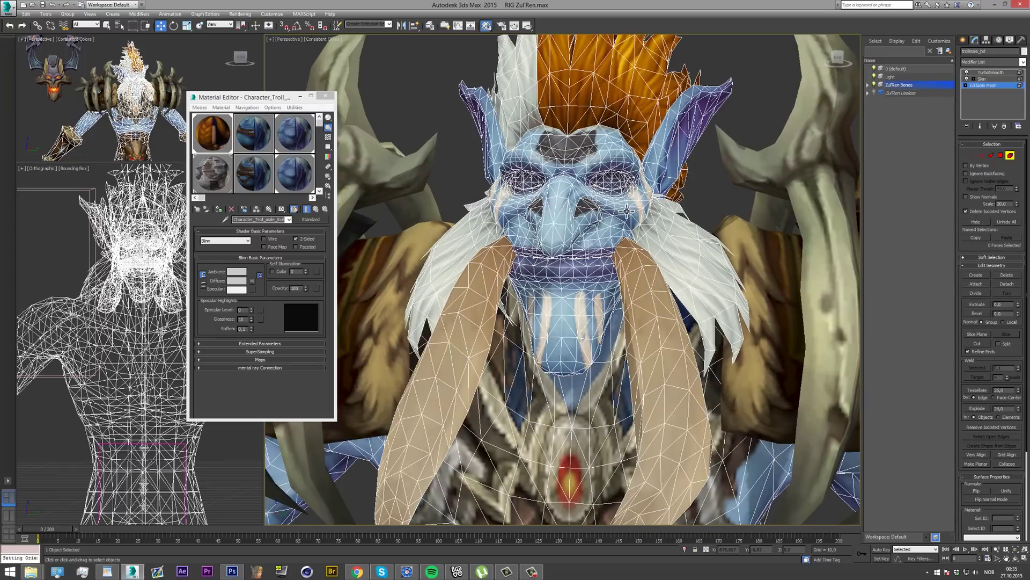
left_click(627, 207)
key("z")
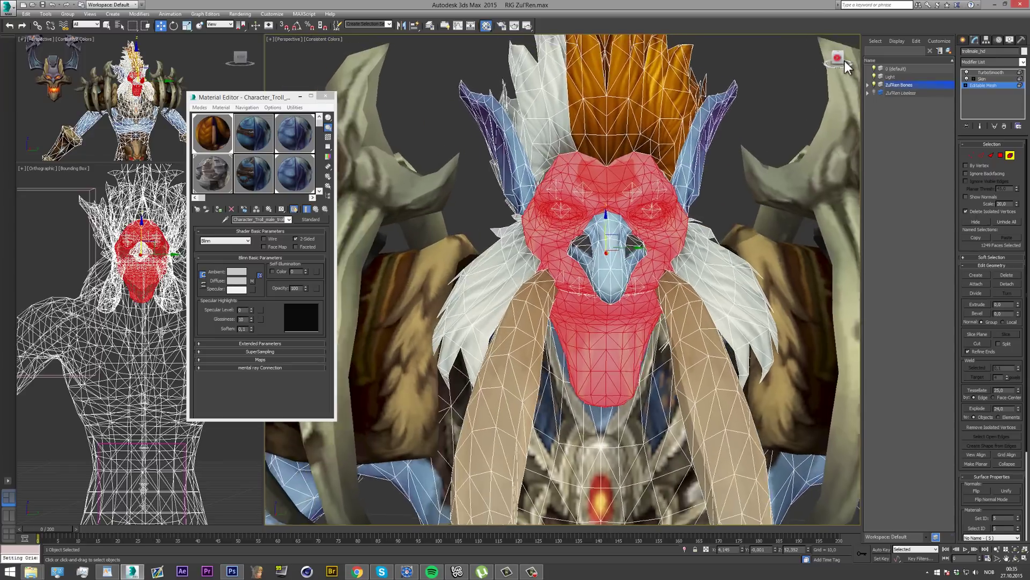
left_click_drag(844, 60, 840, 57)
key("z")
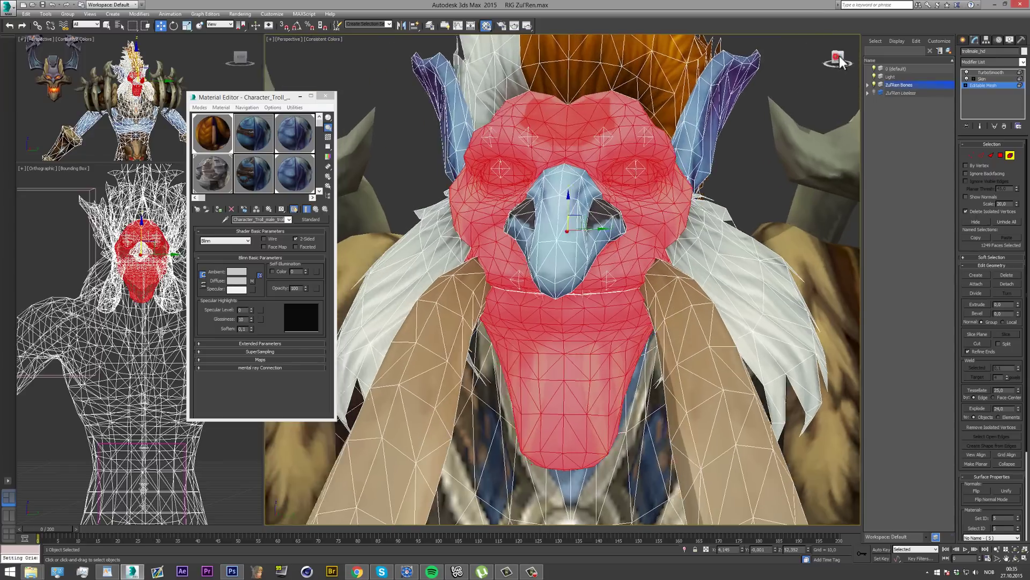
left_click(839, 57)
left_click(756, 126)
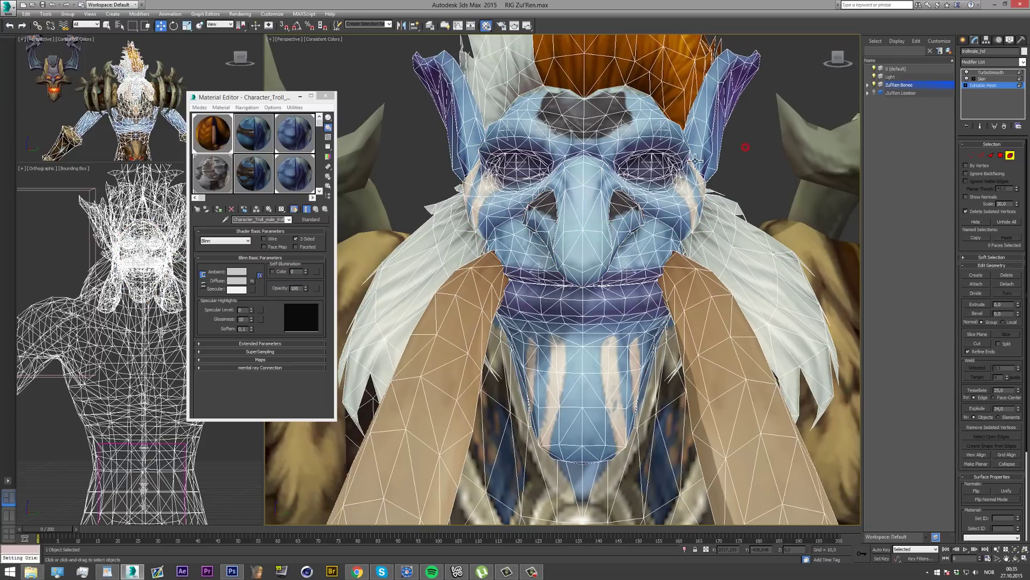
left_click(640, 212)
left_click(652, 207)
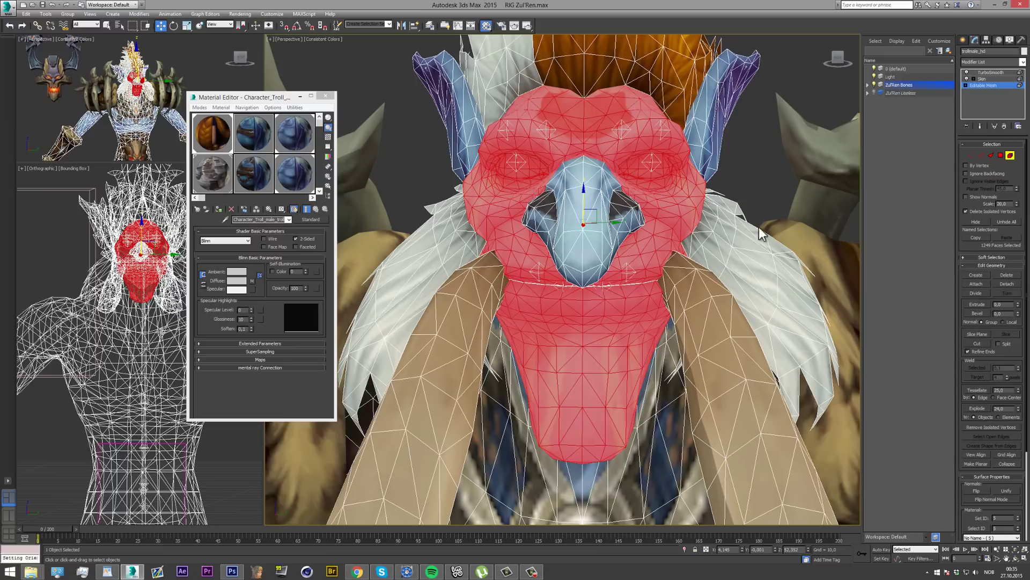
left_click(979, 221)
left_click(646, 169)
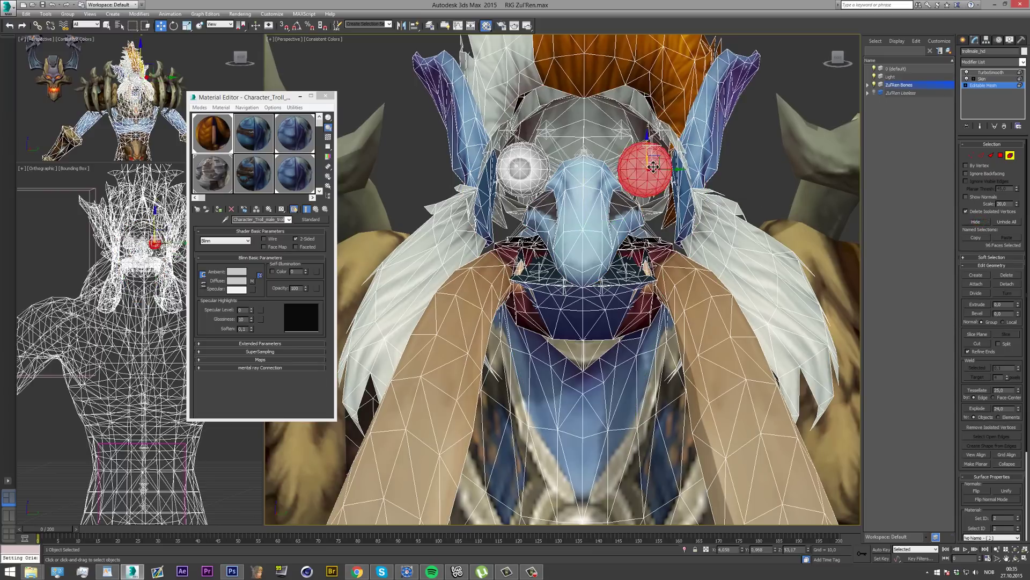
left_click(532, 169)
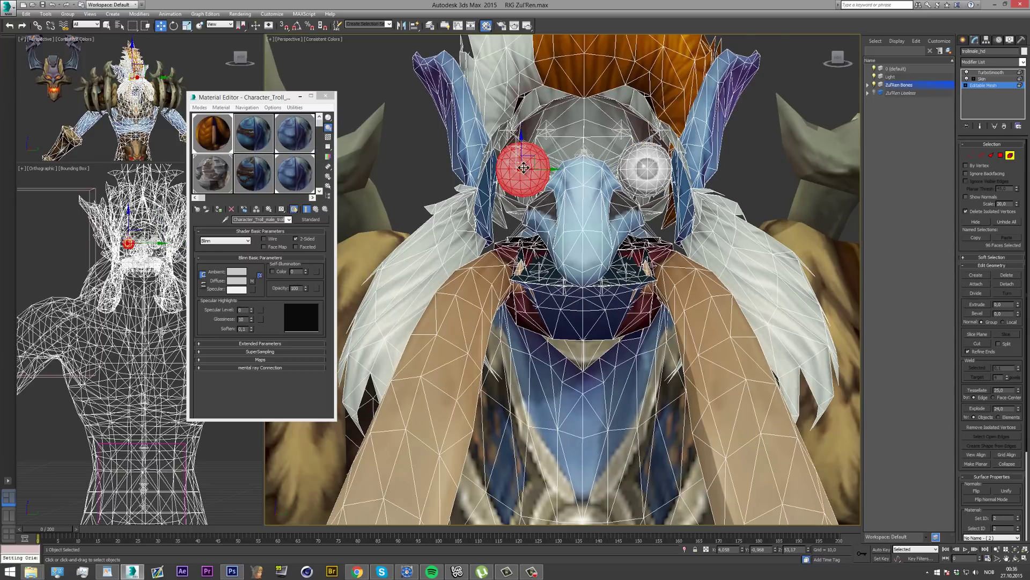
left_click(746, 159)
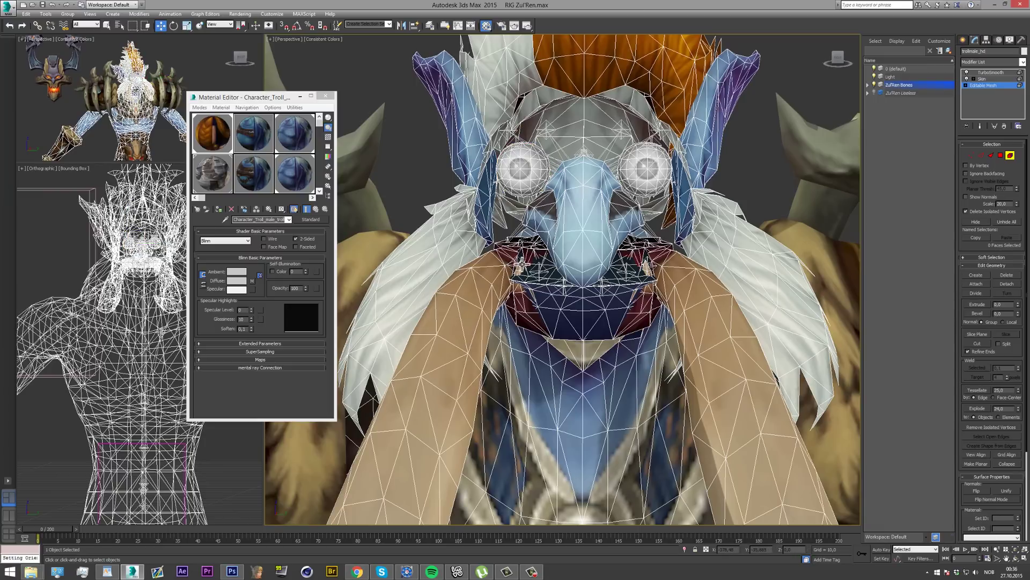
left_click(1007, 221)
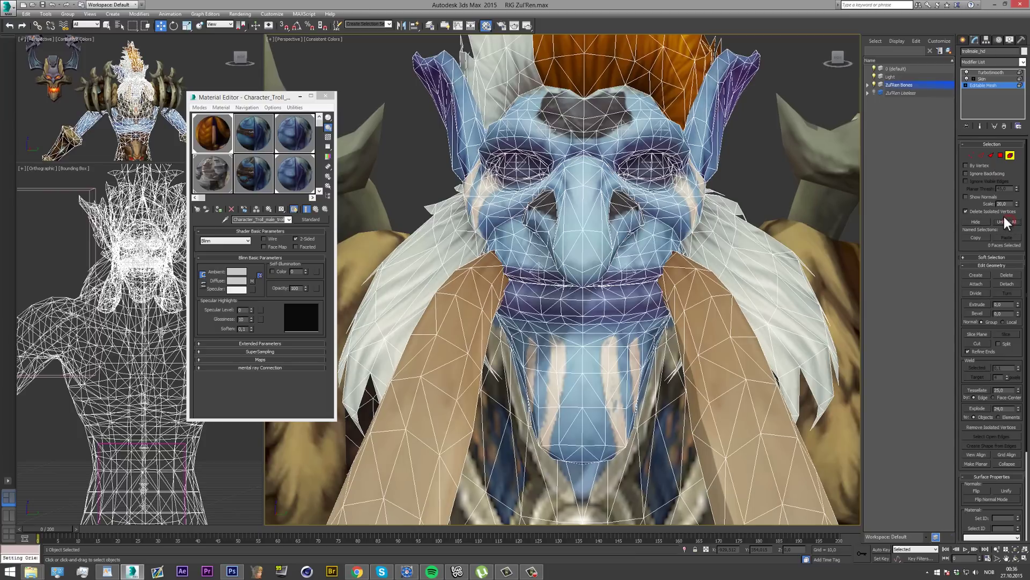
left_click(830, 60)
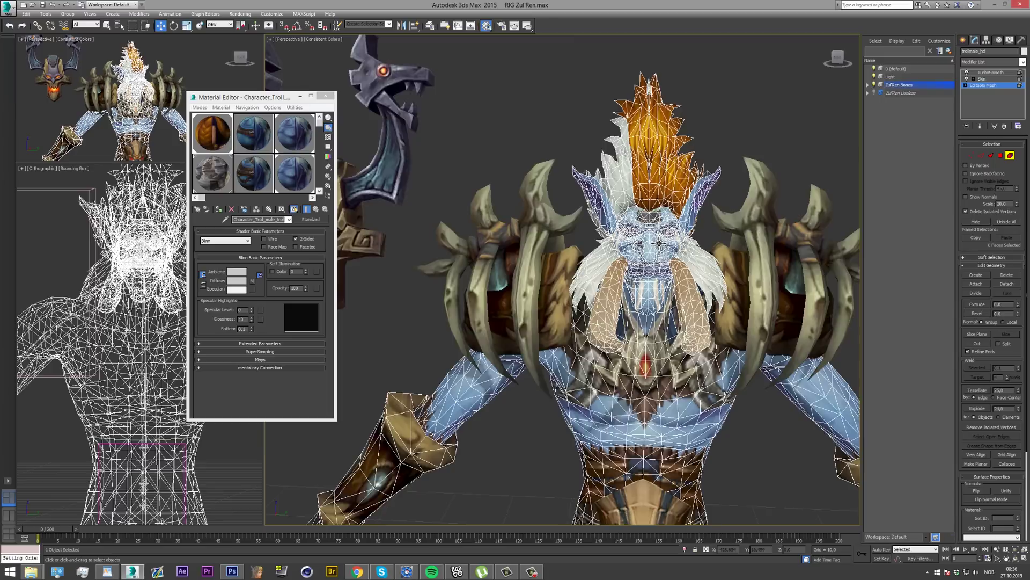
Leave Element mode, deselect the troll, and orbit the Perspective view to face it front-on
scroll(678, 276, "up", 2)
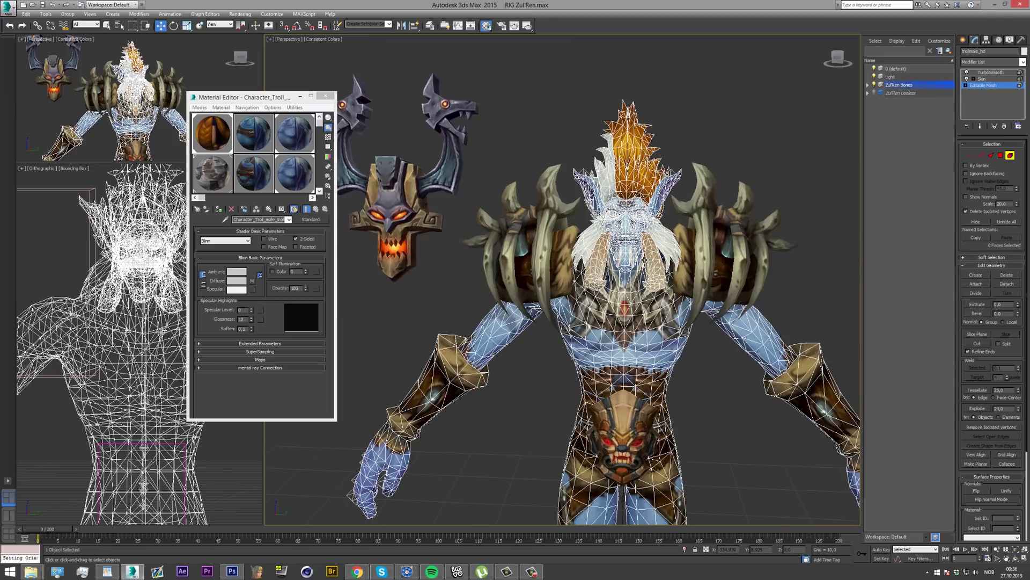
left_click(1010, 156)
left_click(805, 154)
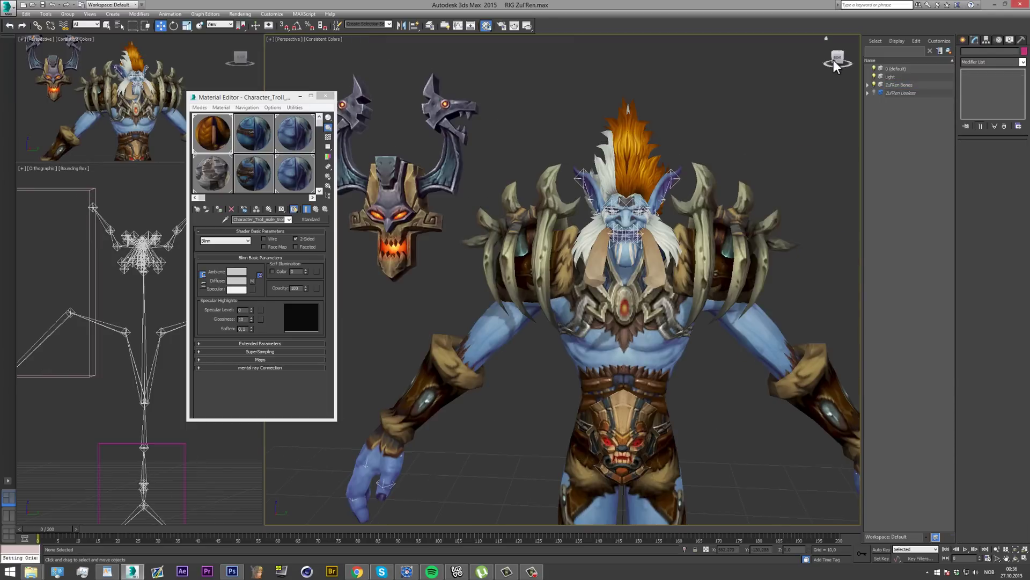
mouse_move(833, 60)
left_mouse_down()
mouse_move(826, 55)
mouse_move(849, 53)
mouse_move(830, 62)
left_mouse_up()
scroll(654, 188, "down", 3)
scroll(629, 206, "up", 3)
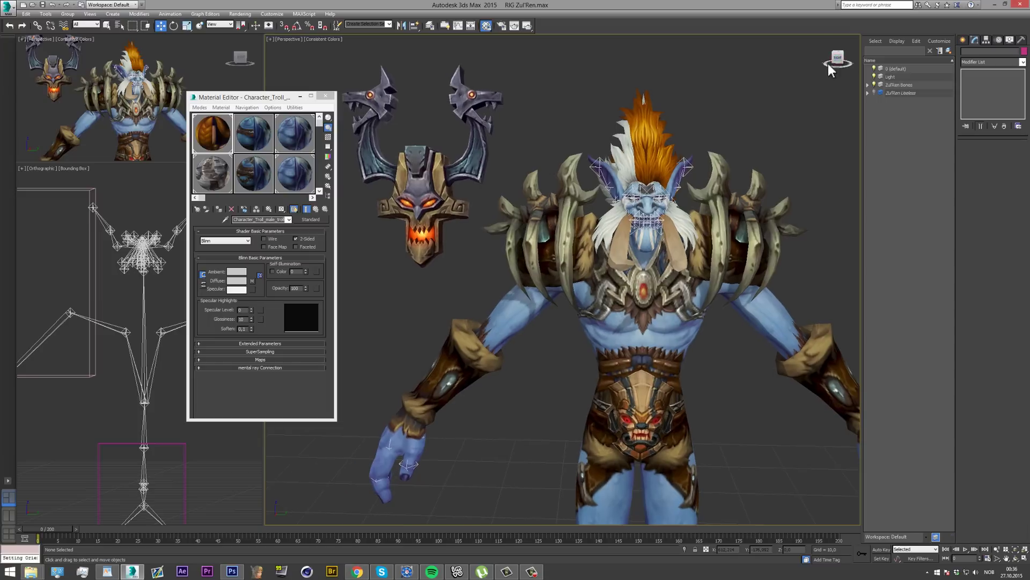
Render the front view, close the rendered frame window, and select the second material slot
left_click(529, 25)
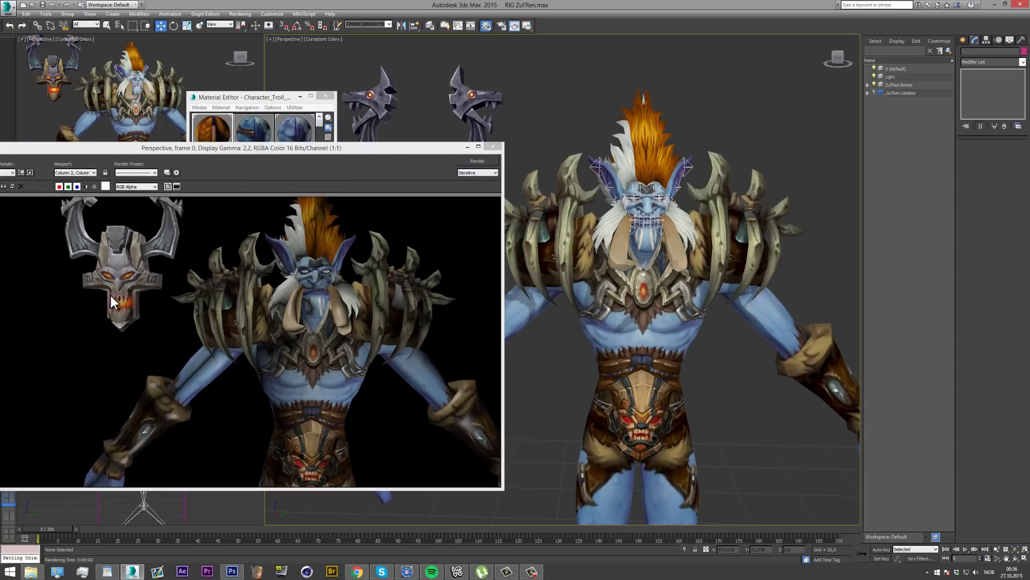
left_click_drag(375, 157, 428, 164)
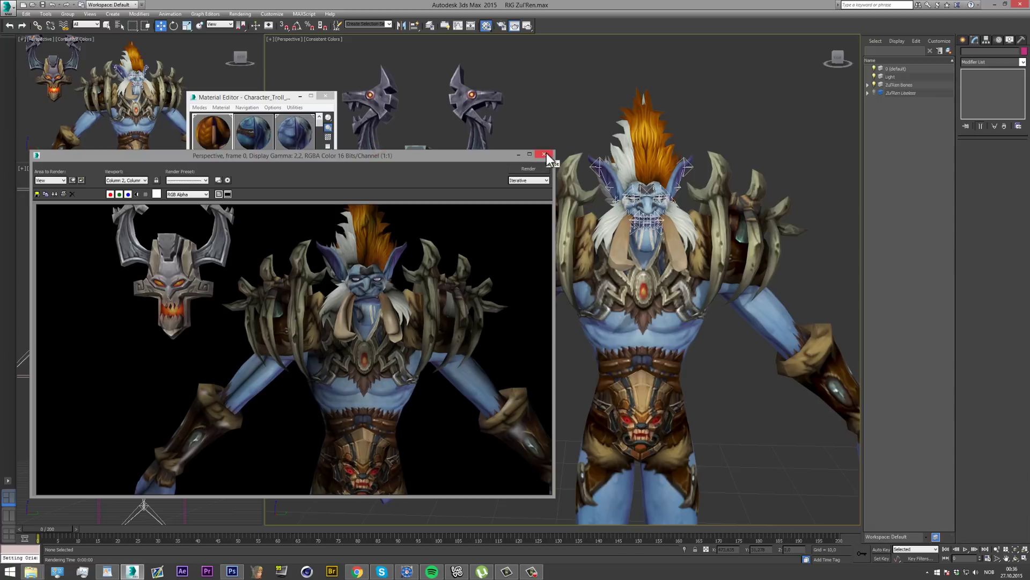
left_click(546, 153)
left_click(262, 139)
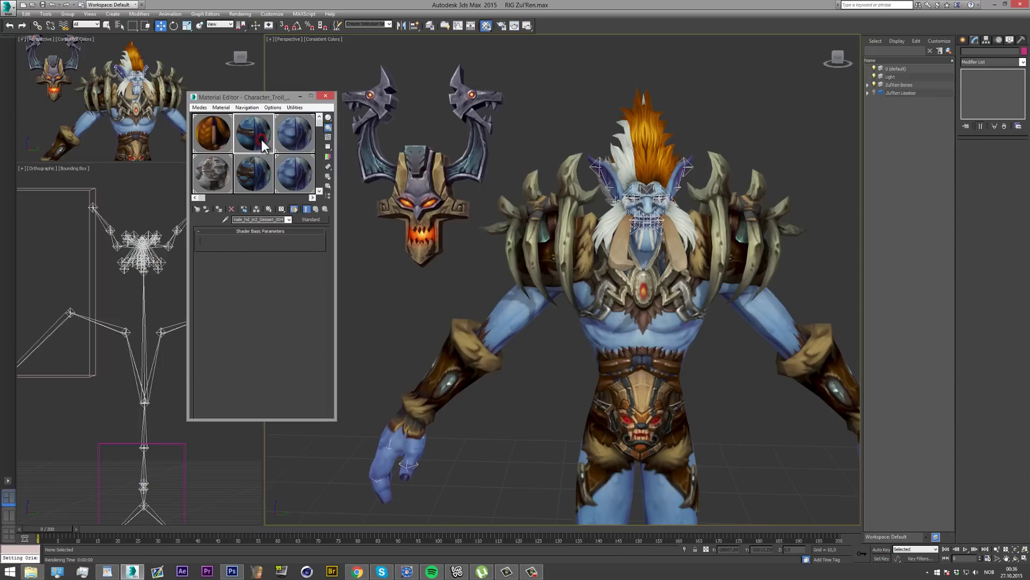
Pick the helmet's material and set its Diffuse bitmap's alpha source to None (Opaque)
left_click(225, 219)
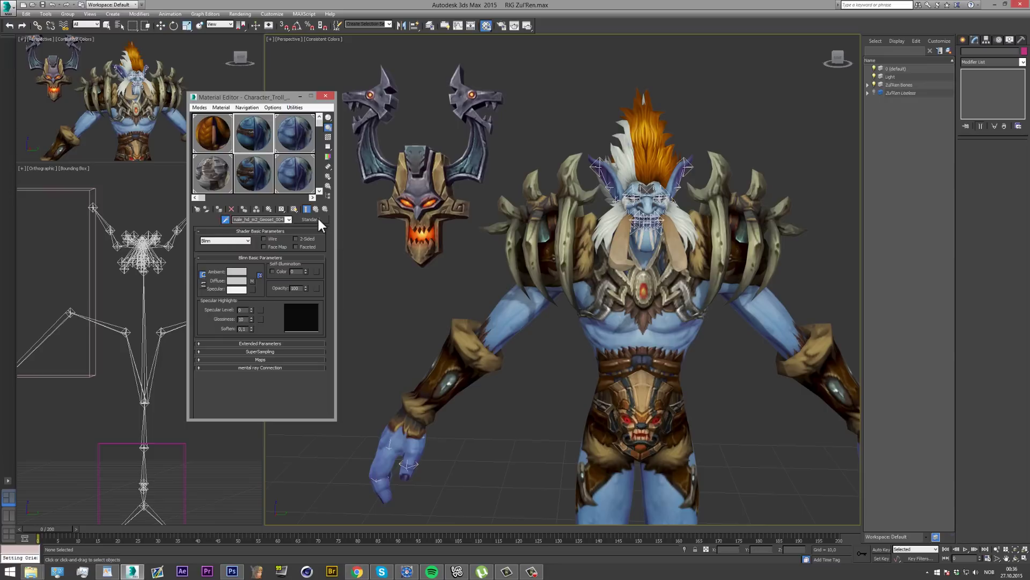
left_click(401, 168)
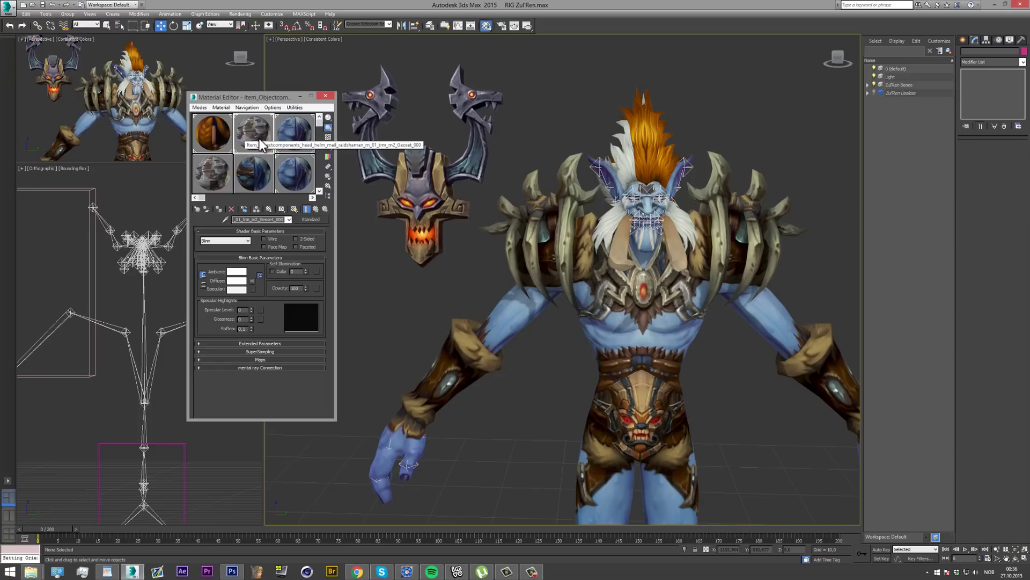
left_click(253, 280)
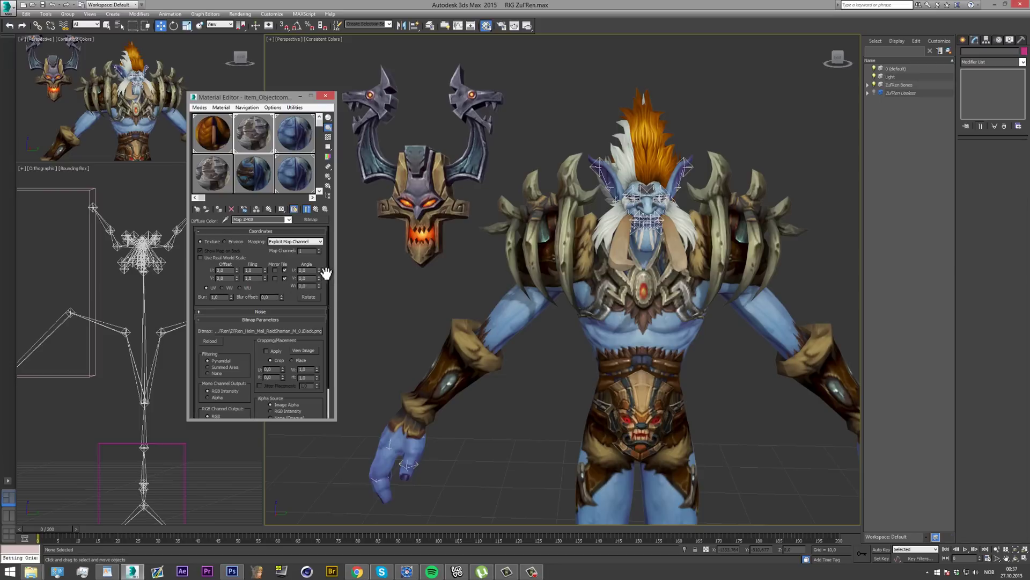
mouse_move(327, 273)
left_mouse_down()
mouse_move(330, 304)
mouse_move(332, 276)
mouse_move(336, 291)
left_mouse_up()
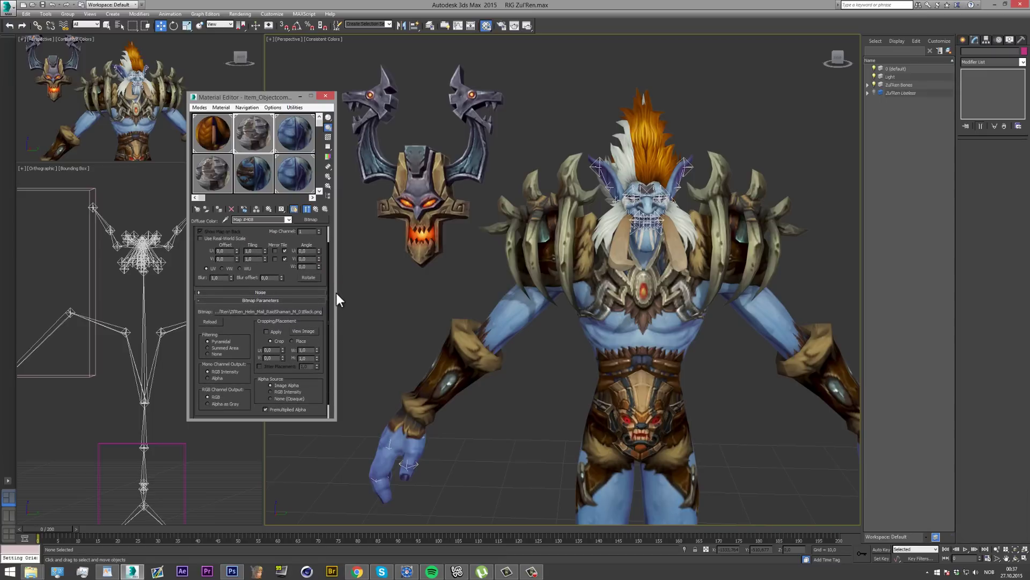
left_click(270, 399)
left_click_drag(327, 376, 326, 356)
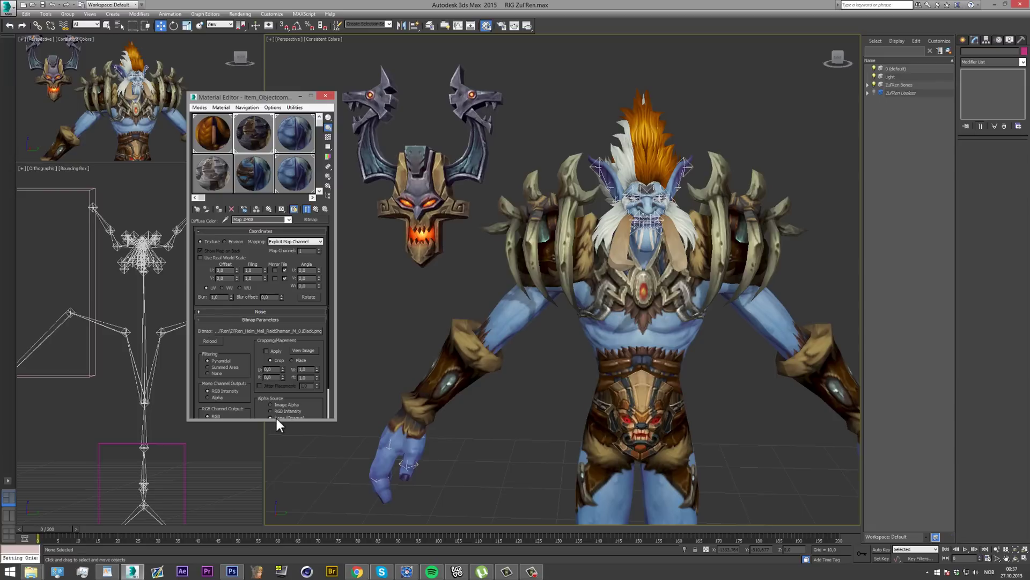
left_click_drag(328, 377, 329, 409)
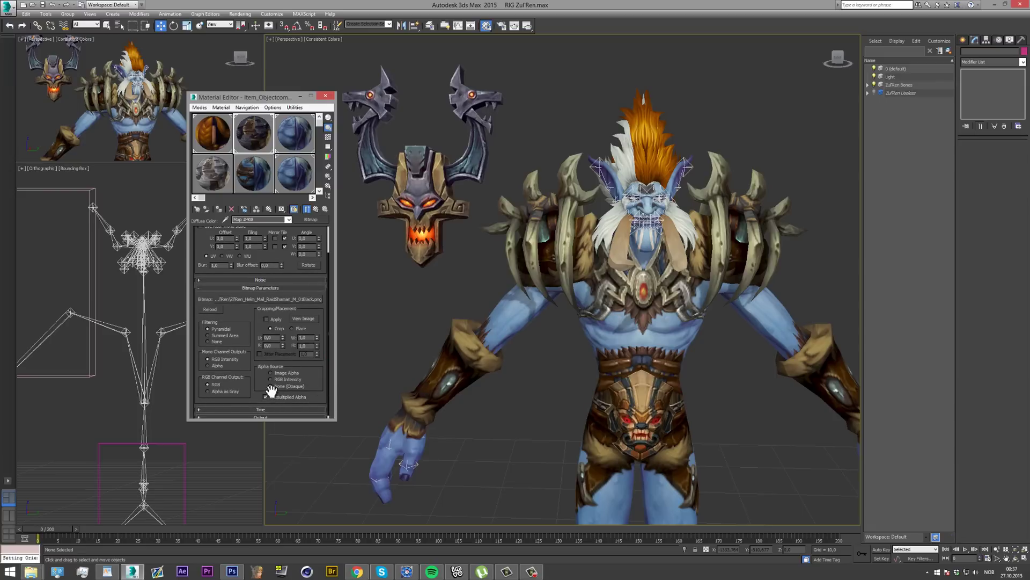
left_click(328, 372)
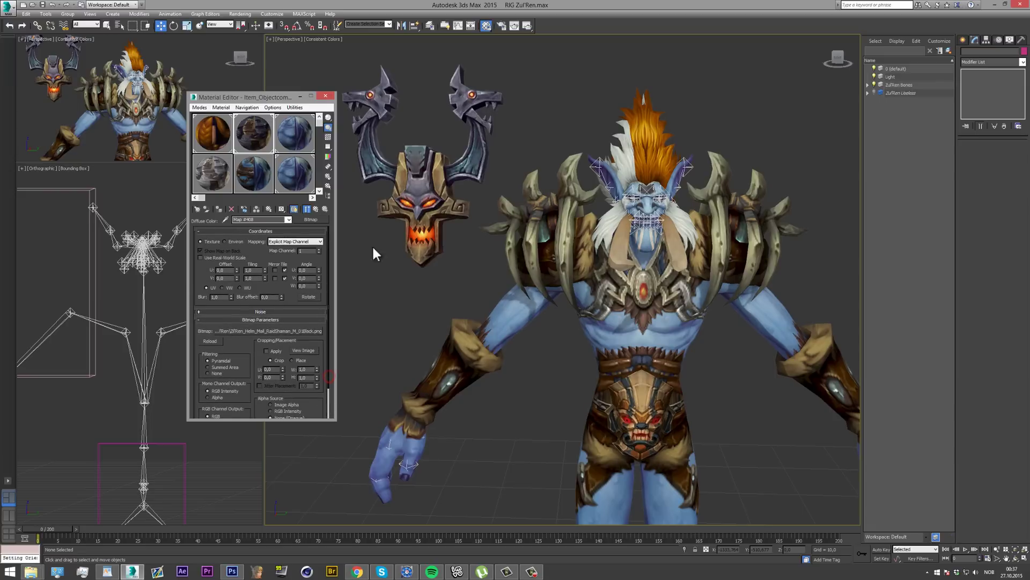
Test-render the troll again, then close the render window and the Material Editor
left_click(528, 25)
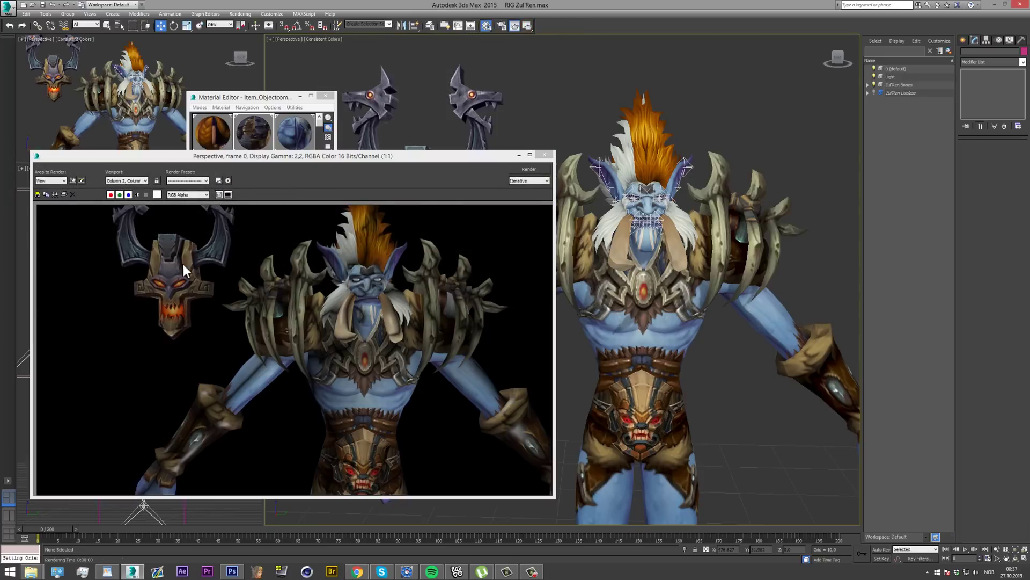
left_click(548, 154)
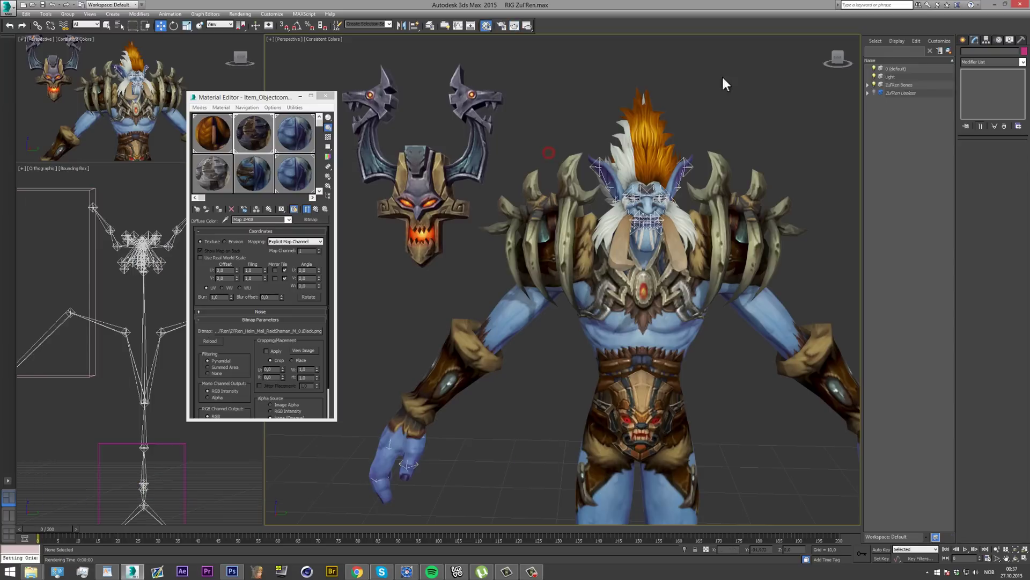
left_click(845, 60)
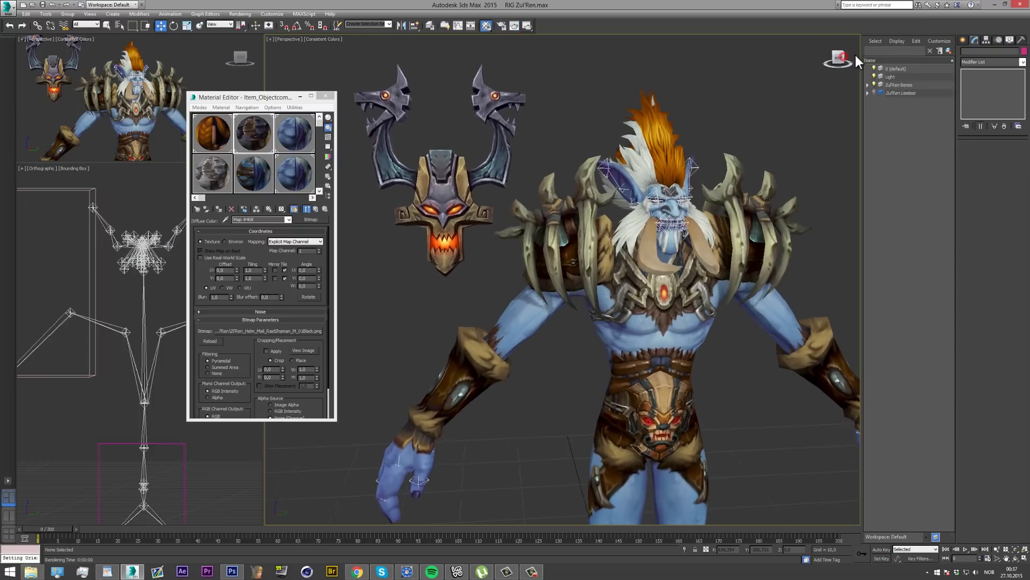
scroll(429, 179, "down", 5)
scroll(537, 204, "down", 2)
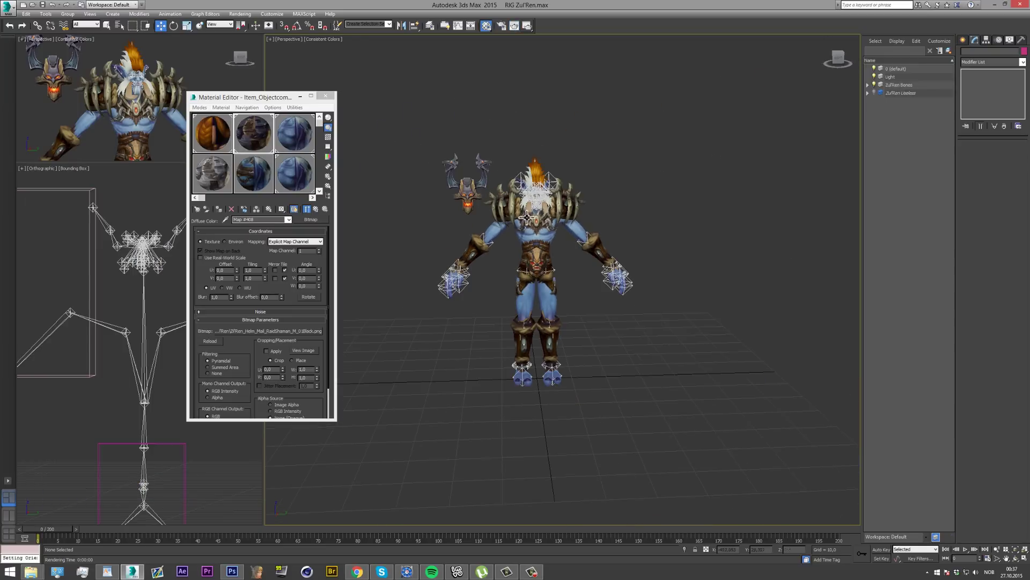
scroll(549, 202, "up", 2)
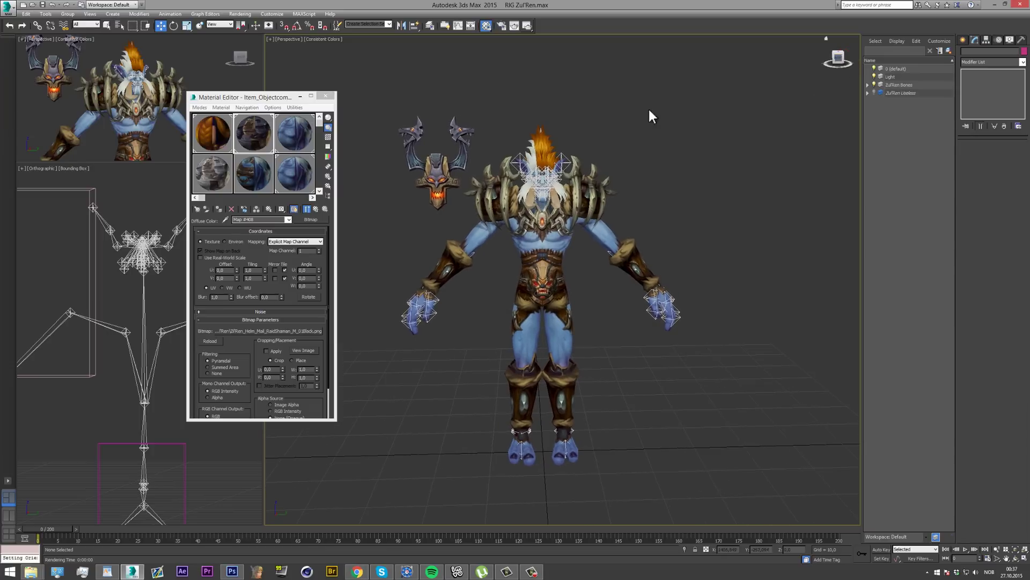
left_click(326, 95)
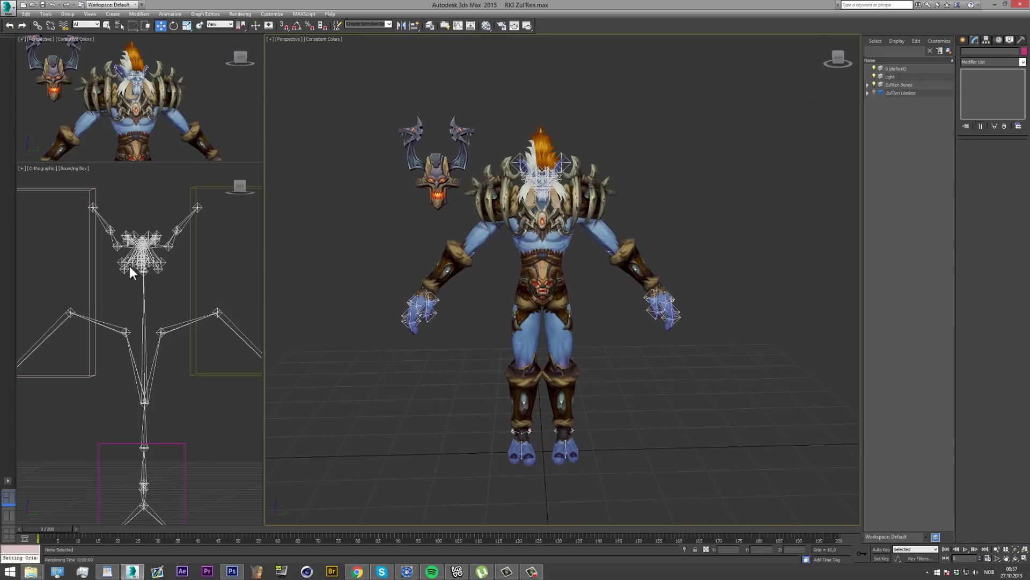
scroll(134, 266, "down", 3)
scroll(141, 256, "up", 2)
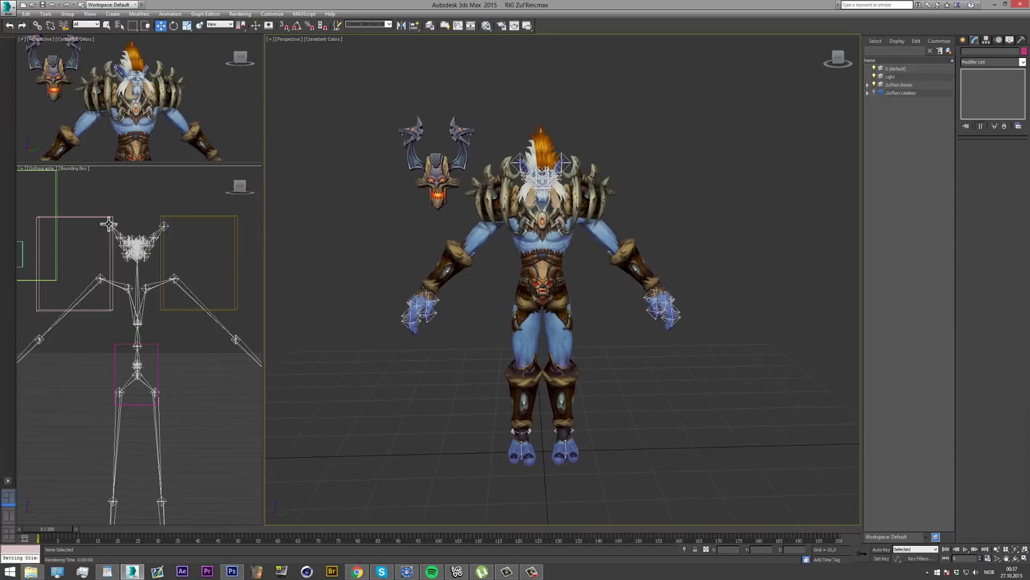
left_click(45, 168)
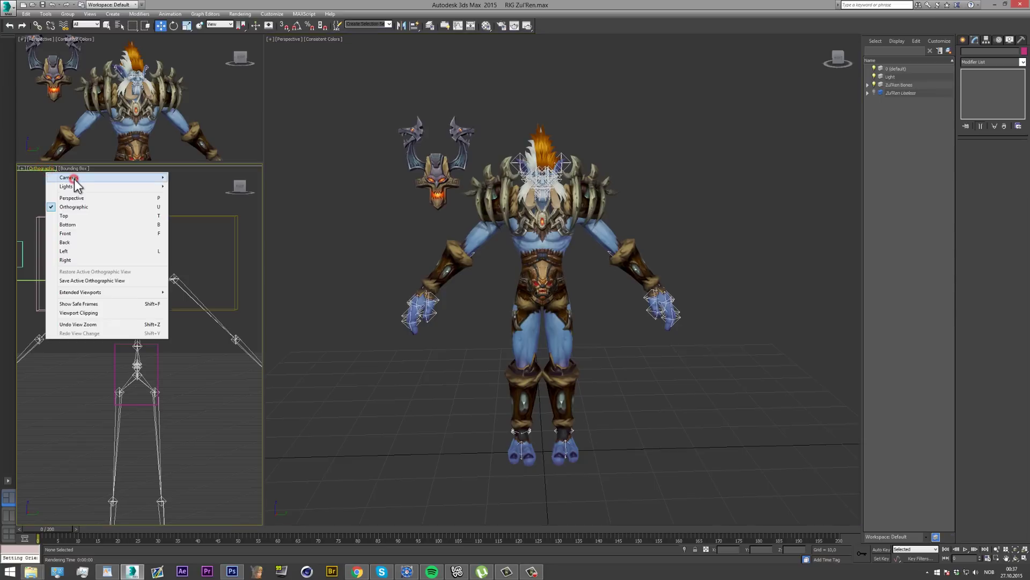
left_click(69, 199)
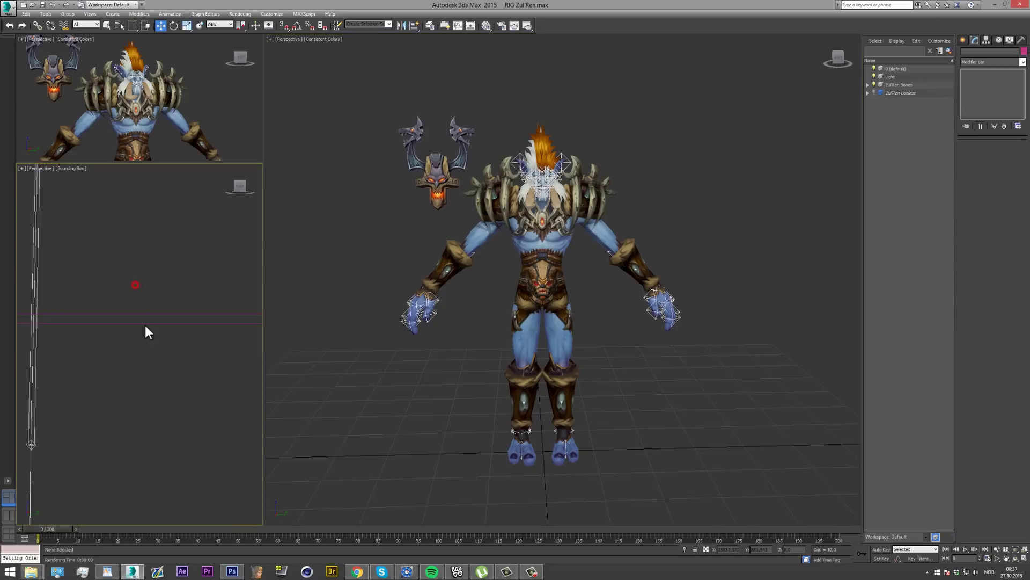
scroll(144, 324, "down", 5)
scroll(146, 391, "up", 5)
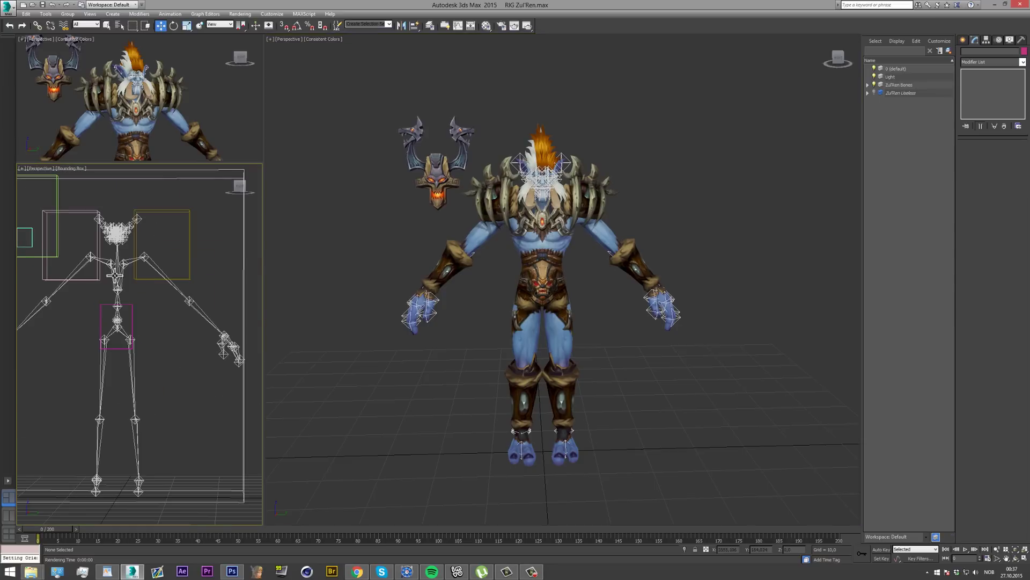
scroll(115, 274, "up", 3)
left_click(118, 263)
scroll(120, 263, "down", 3)
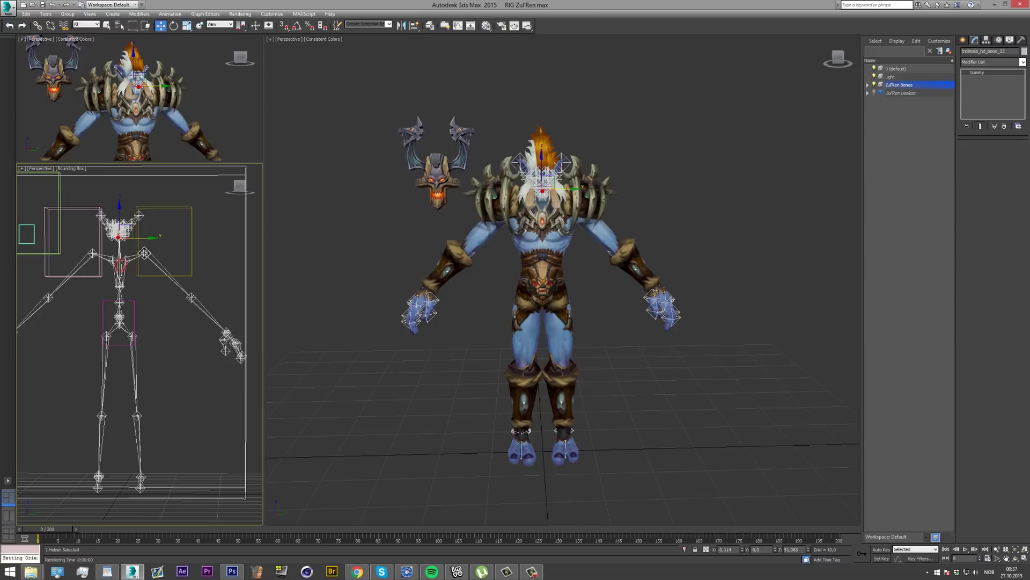
left_click_drag(237, 185, 242, 186)
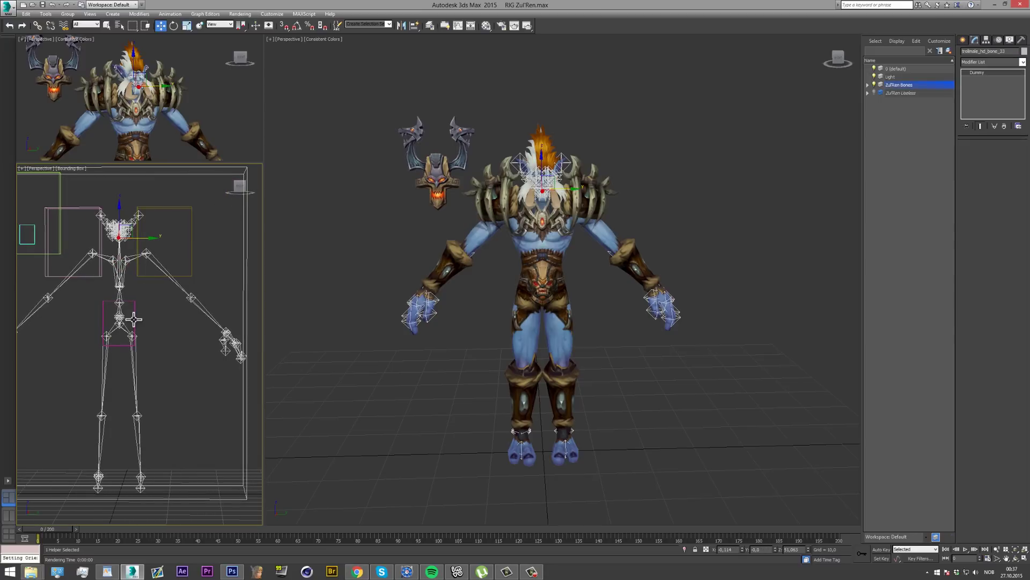
left_click(165, 295)
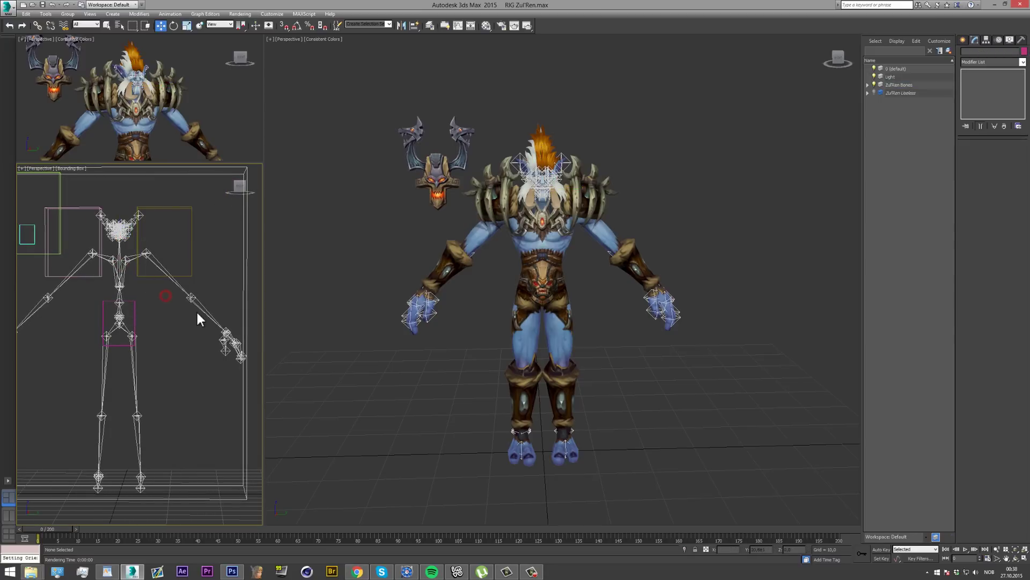
left_click(147, 252)
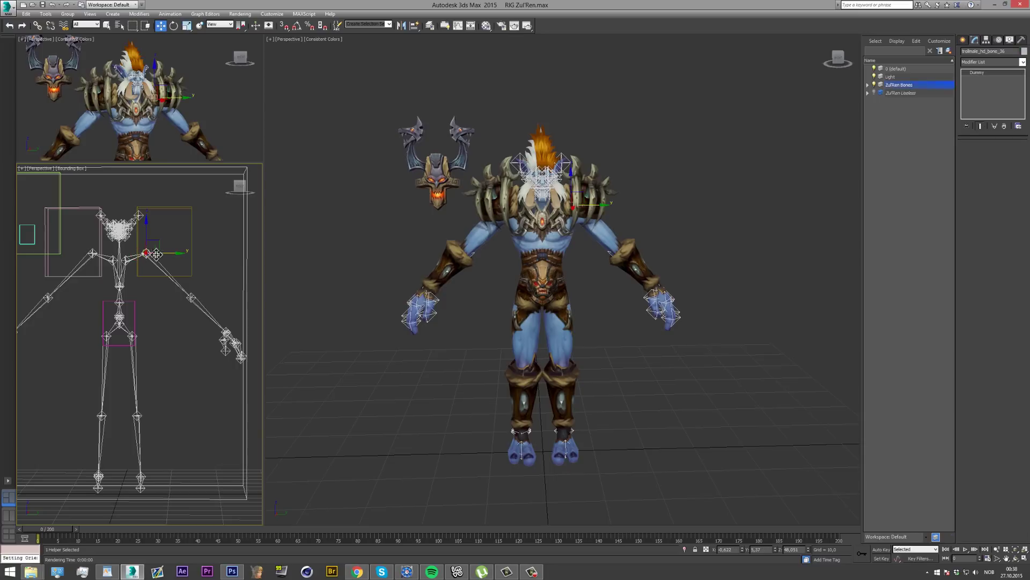
left_click(178, 282)
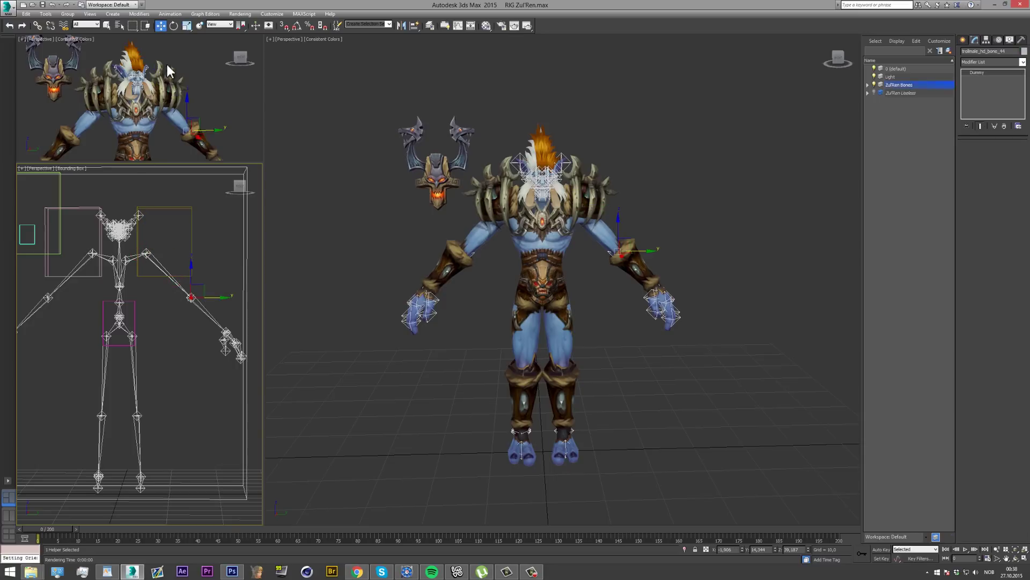
left_click(173, 26)
left_click_drag(203, 274, 139, 304)
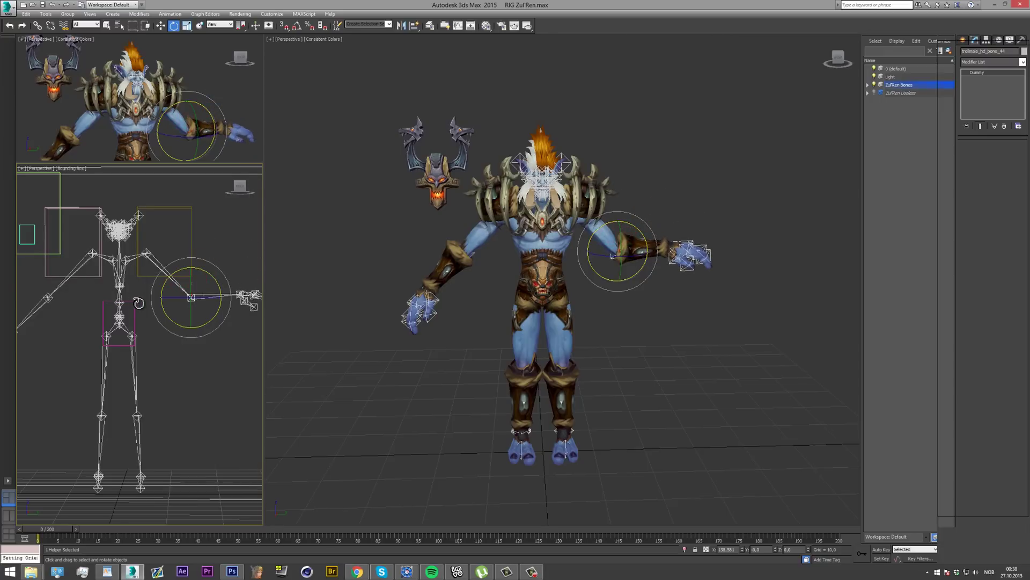
key("ctrl+x")
key("ctrl+x")
key("ctrl+z")
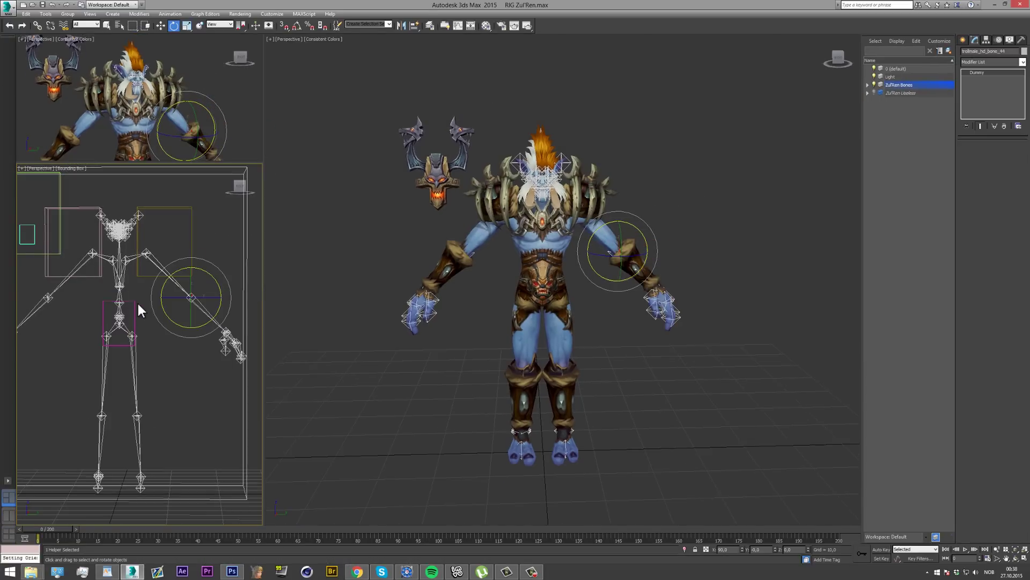
left_click(168, 366)
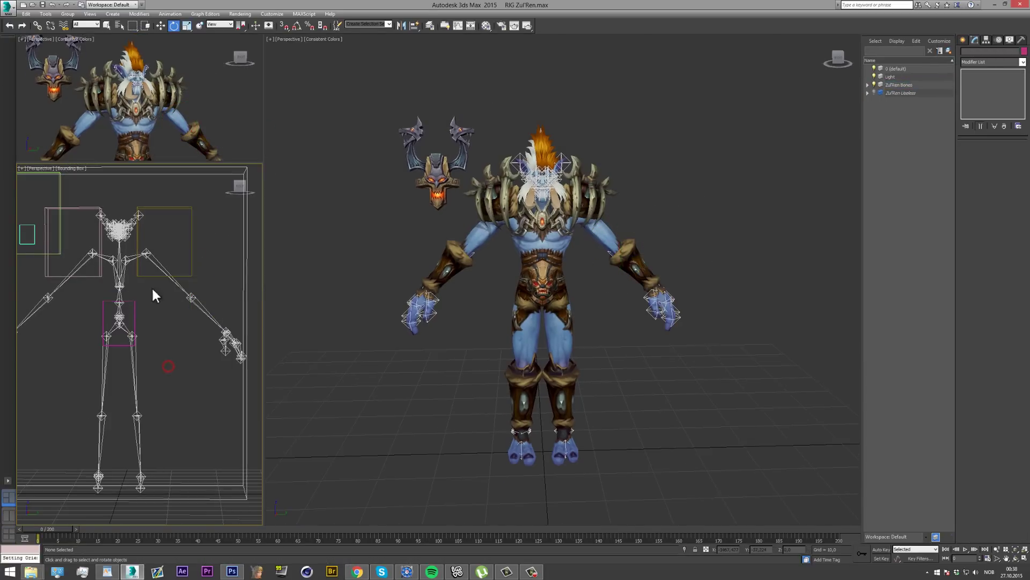
left_click(240, 187)
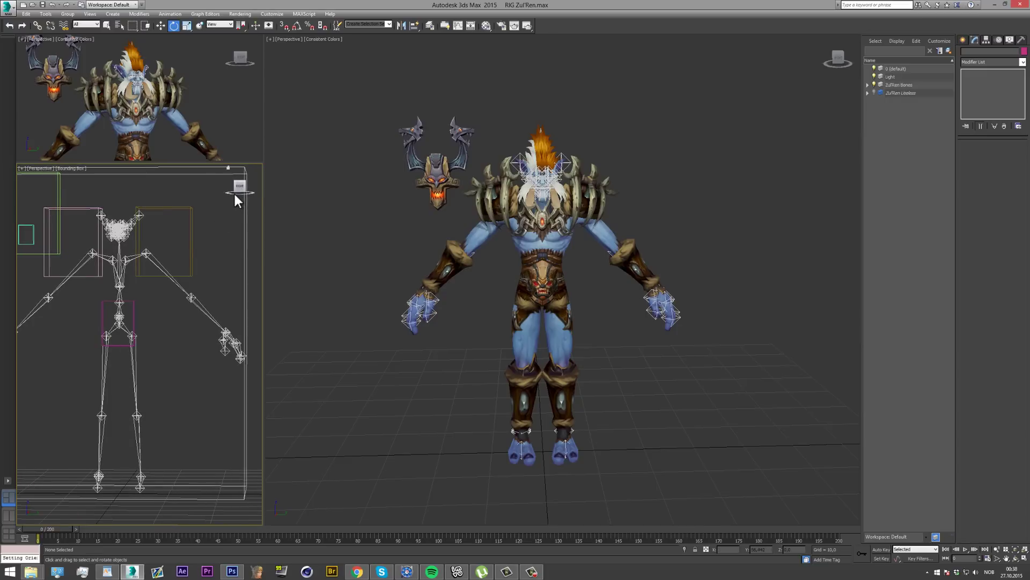
left_click(240, 188)
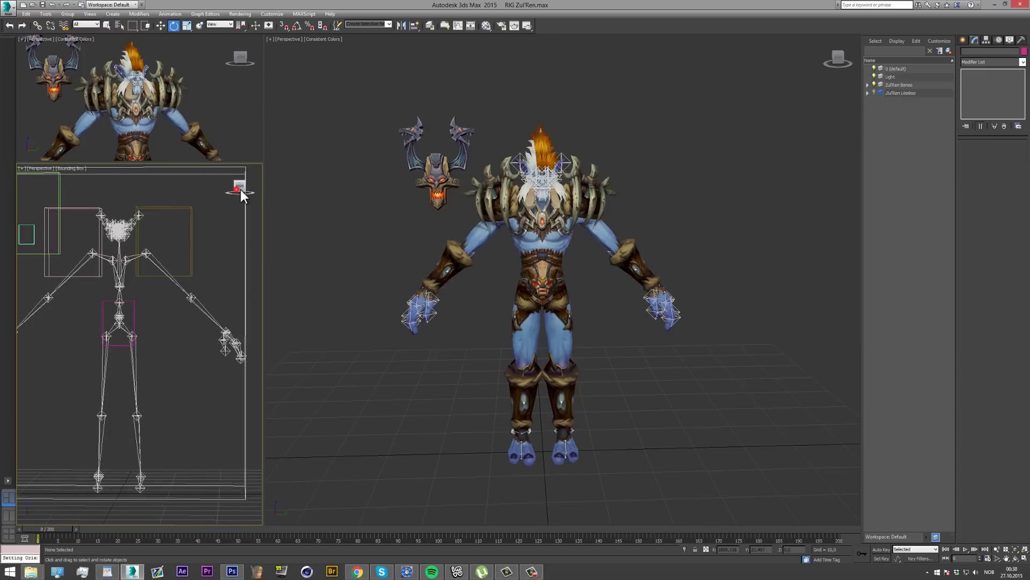
left_click(126, 263)
left_click_drag(143, 238, 132, 264)
scroll(121, 265, "up", 3)
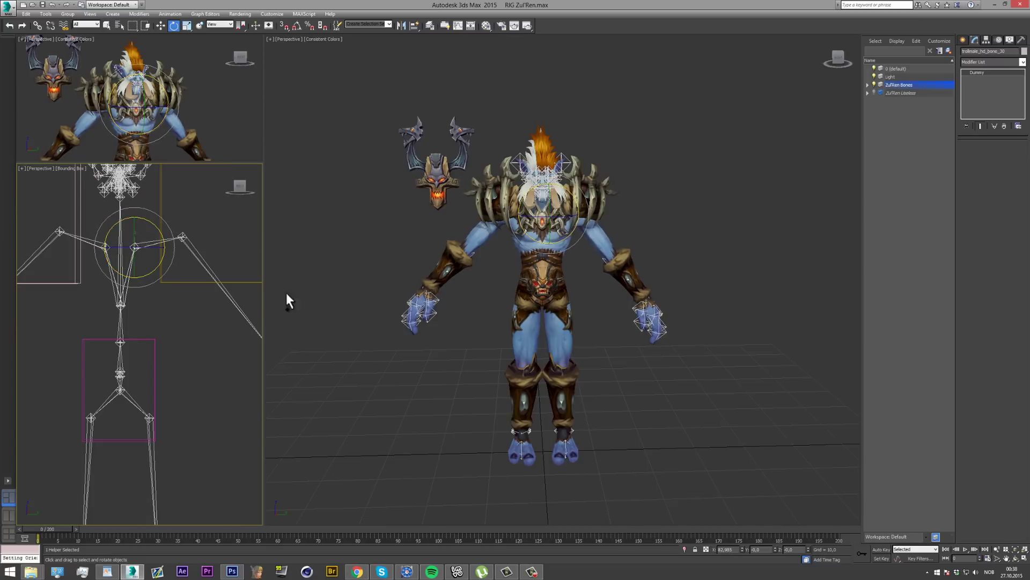
key("ctrl+z")
left_click(165, 234)
left_click_drag(198, 212, 207, 231)
key("ctrl+z")
scroll(129, 252, "down", 2)
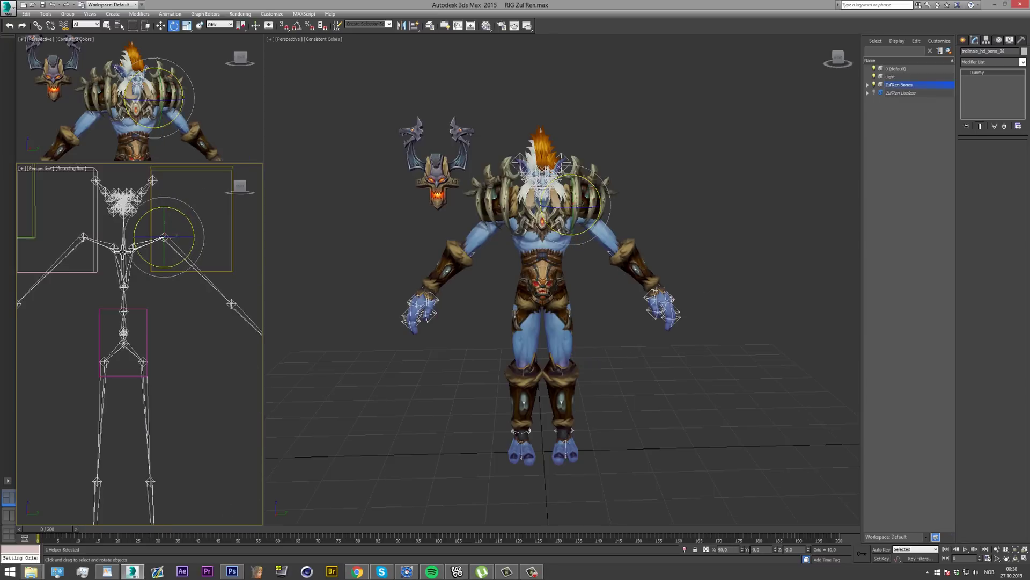
scroll(141, 246, "up", 1)
scroll(141, 245, "down", 1)
scroll(139, 245, "down", 3)
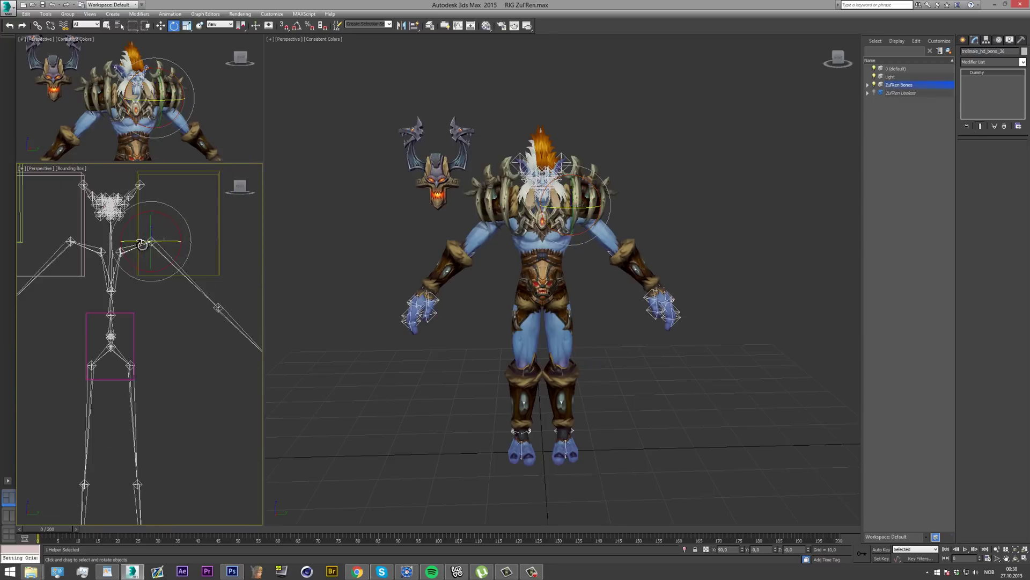
scroll(140, 245, "up", 3)
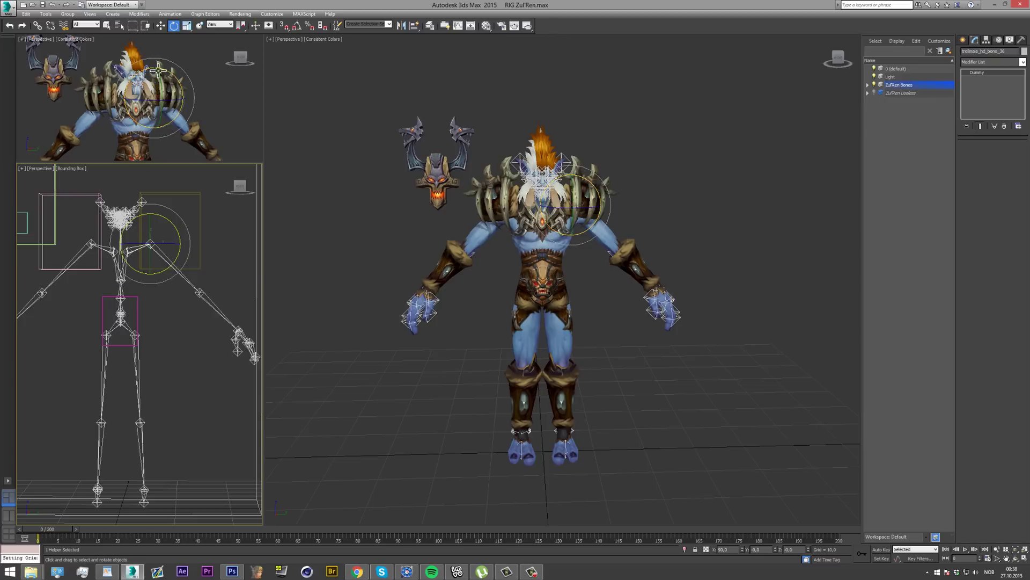
Create an HI Solver IK chain from the right shoulder to the wrist
left_click(176, 14)
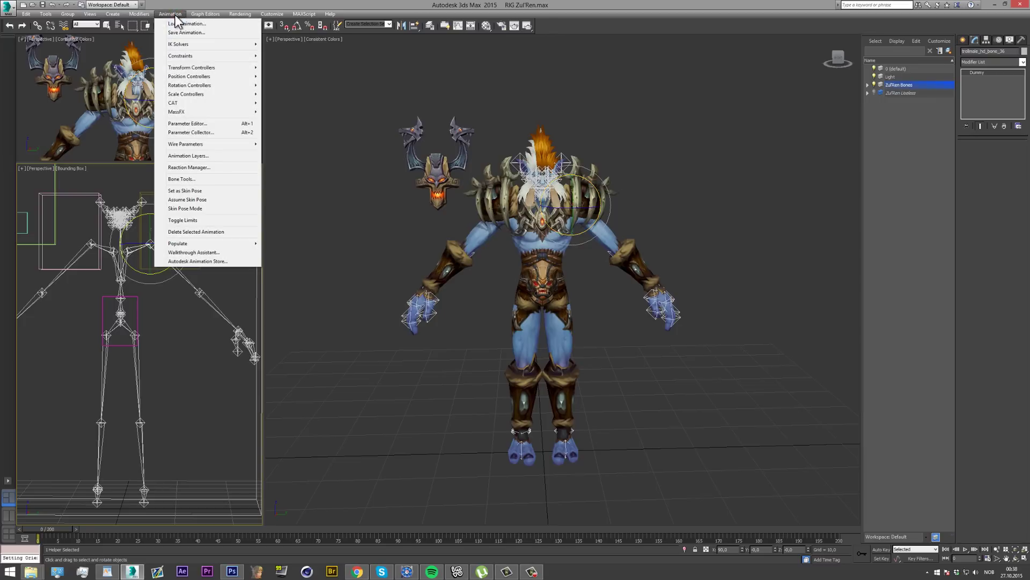
mouse_move(181, 47)
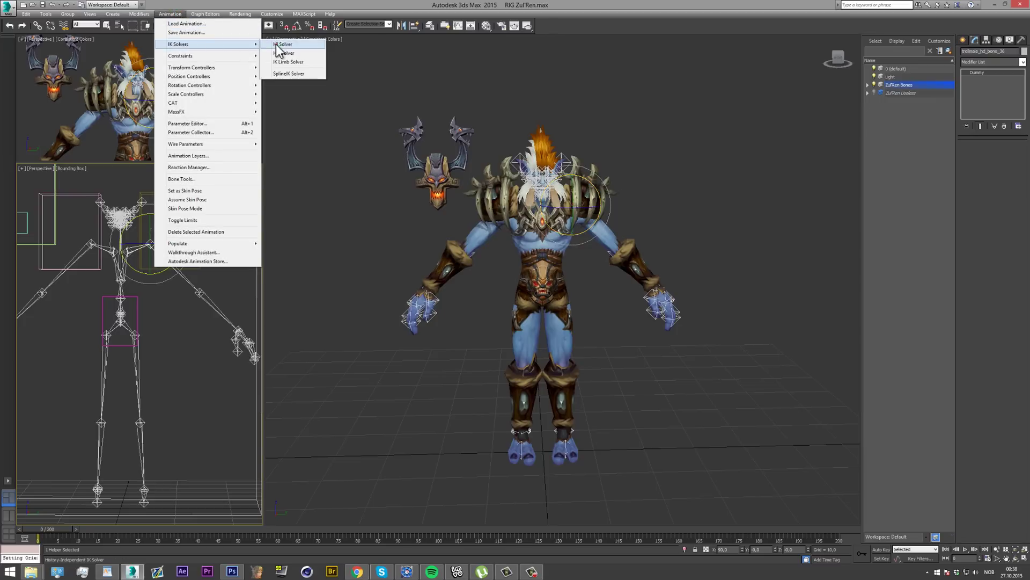
left_click(277, 44)
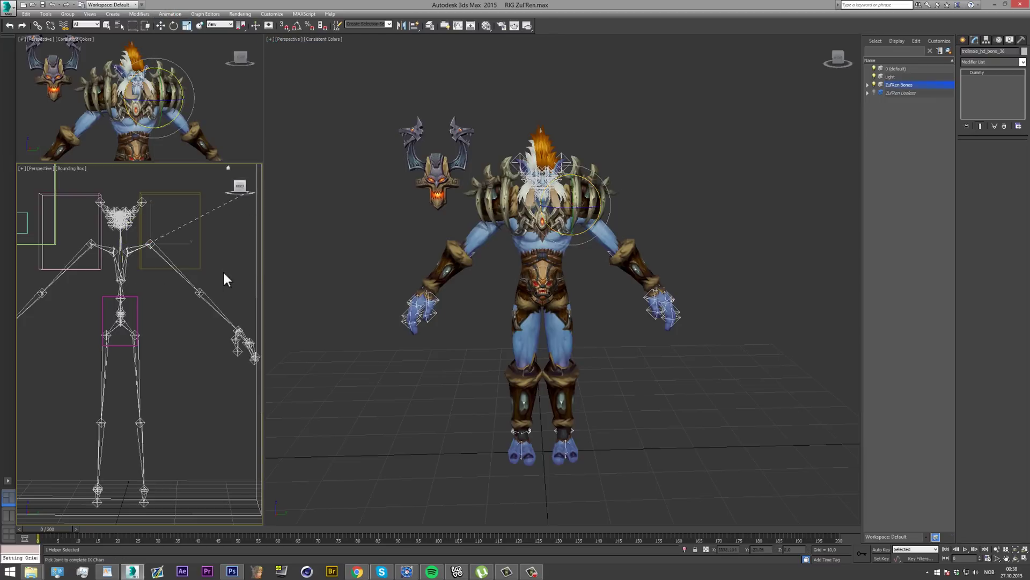
left_click(218, 311)
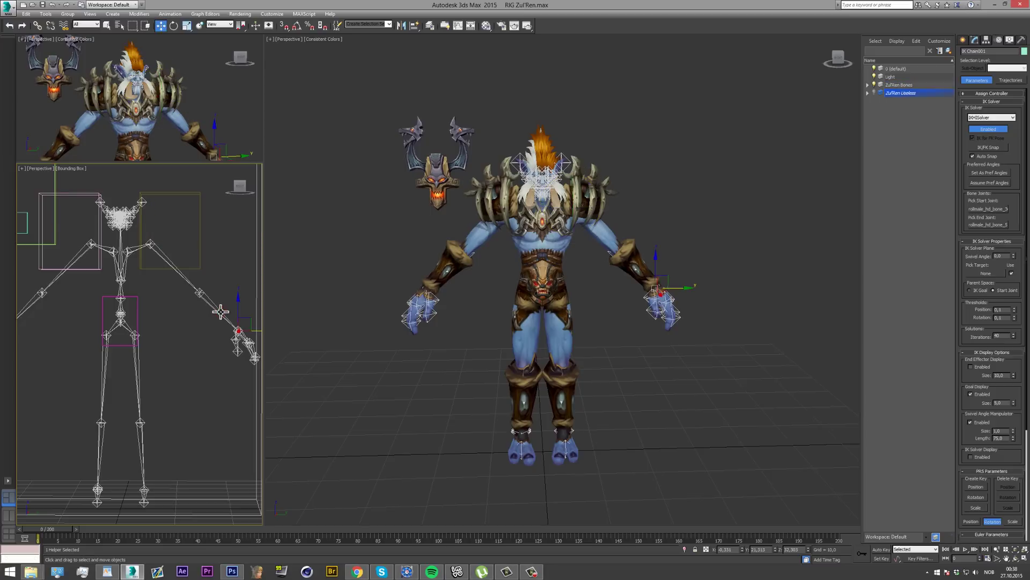
Create new layer Layer001, toggling the Zul'Ren Useless layer's visibility, and select IK Chain001
left_click(874, 93)
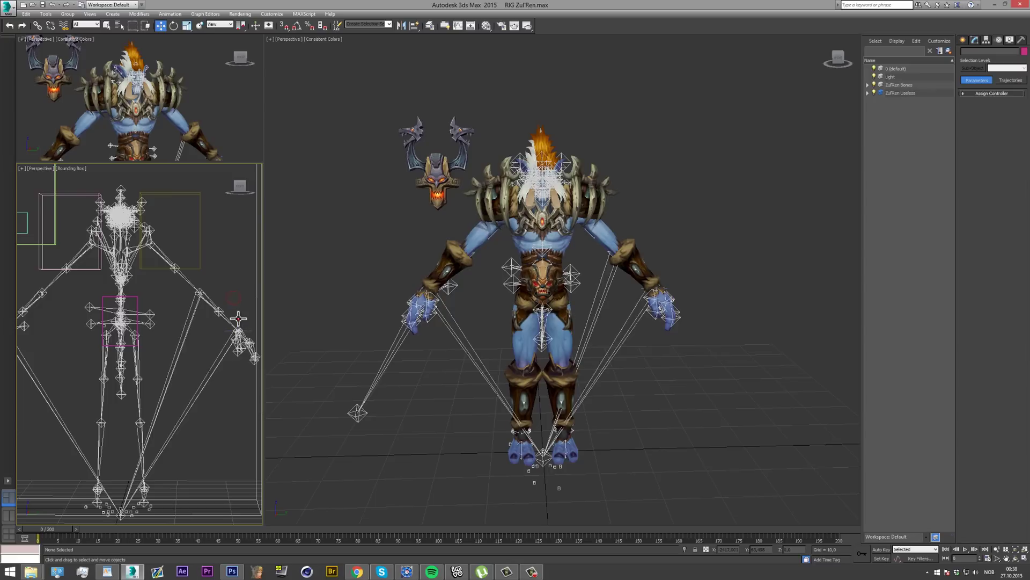
left_click(238, 319)
scroll(238, 319, "up", 3)
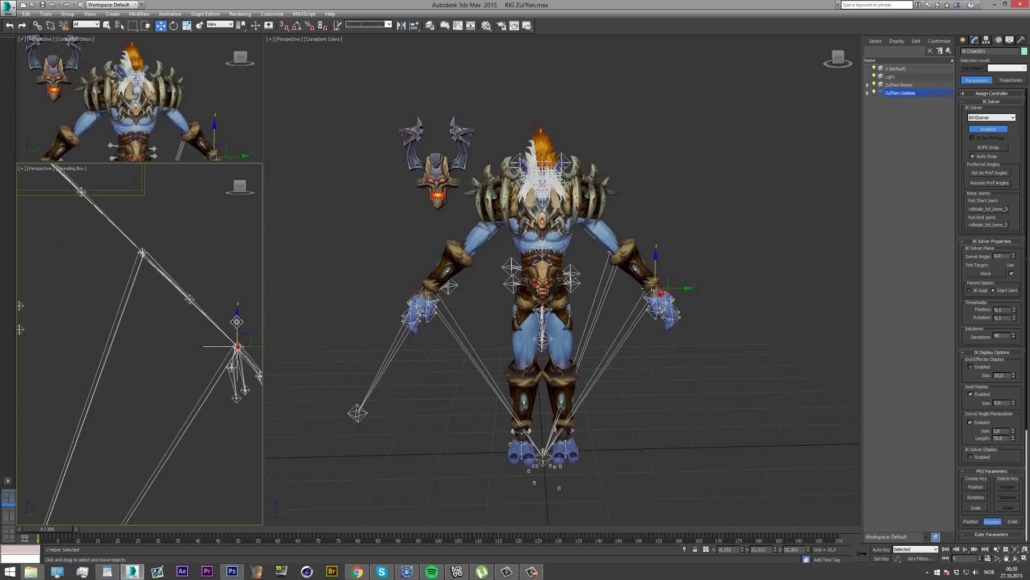
scroll(237, 322, "down", 4)
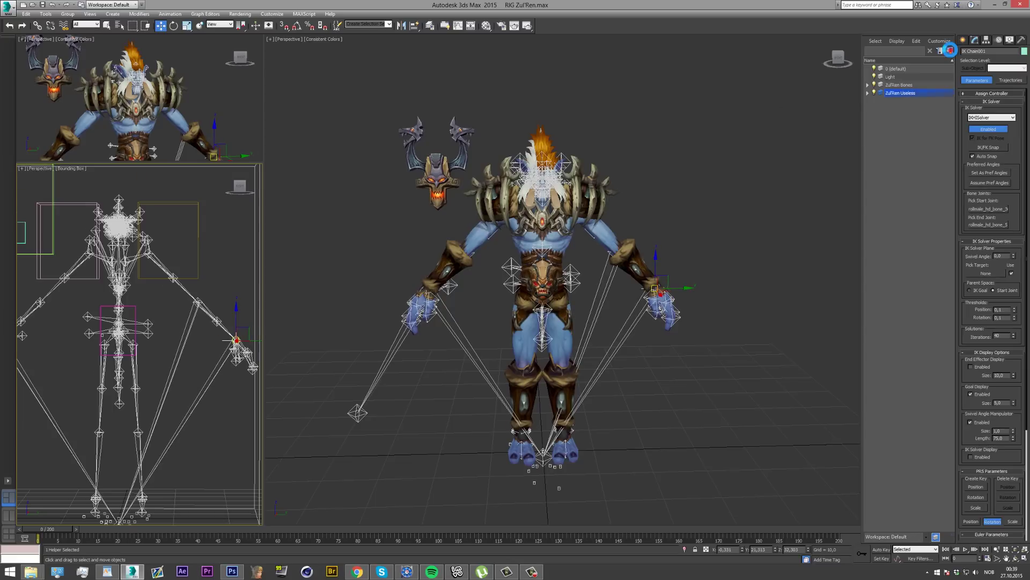
left_click(949, 50)
left_click(874, 101)
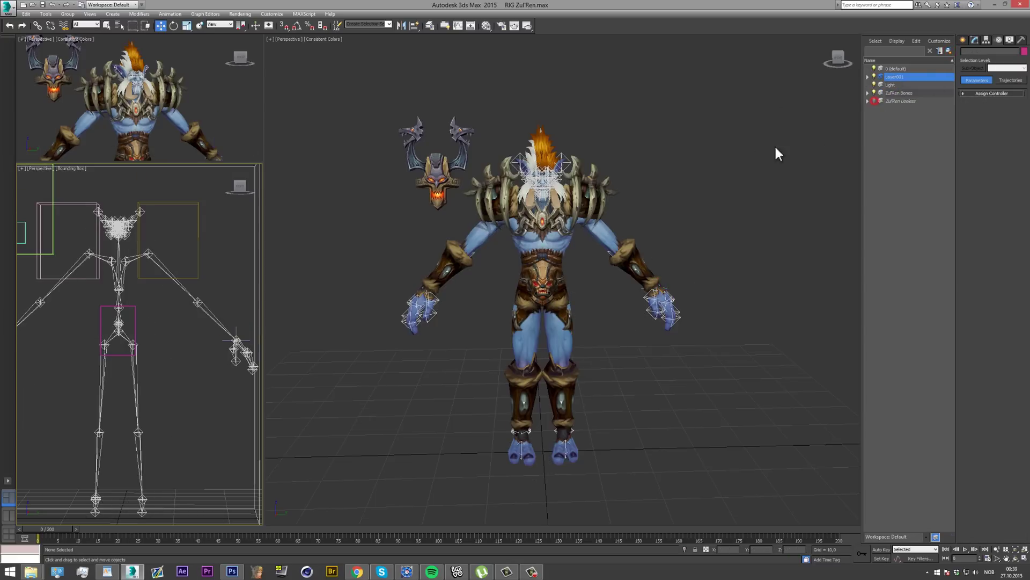
scroll(233, 327, "up", 4)
left_click(241, 335)
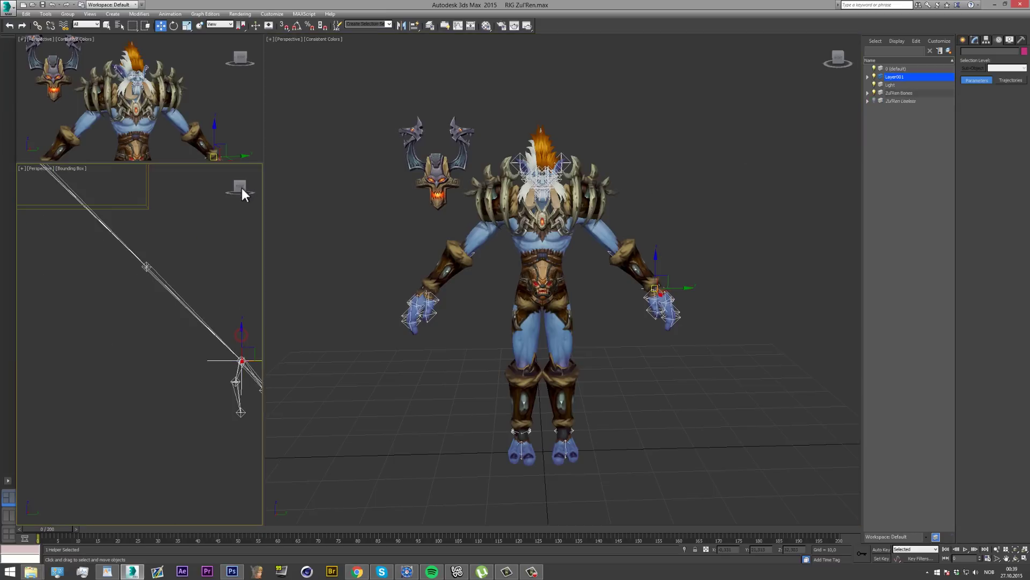
Raise the right arm by dragging its IK goal to test the chain, then deselect
mouse_move(240, 185)
left_mouse_down()
mouse_move(218, 183)
mouse_move(240, 188)
left_mouse_up()
scroll(146, 279, "down", 4)
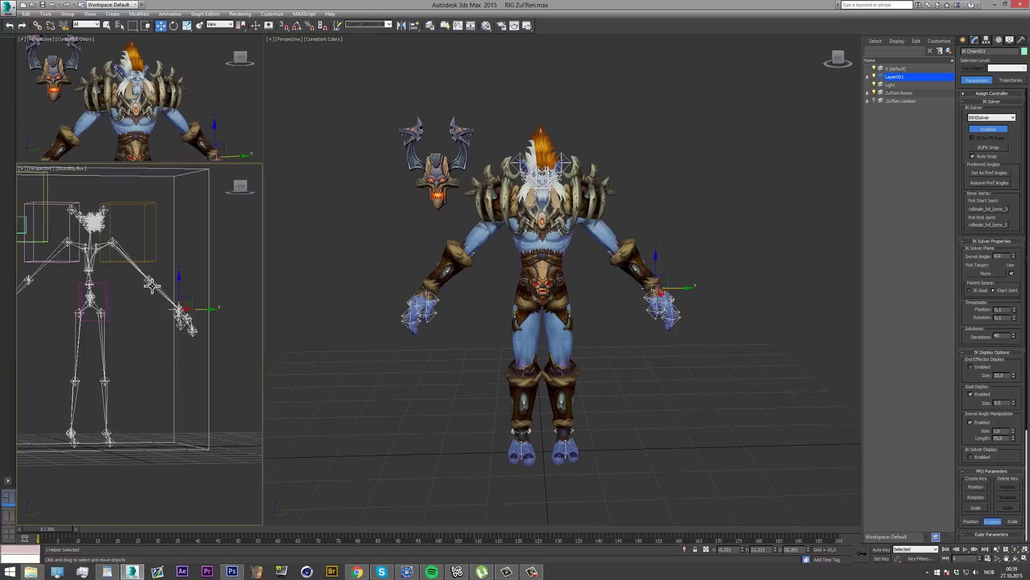
scroll(166, 293, "up", 4)
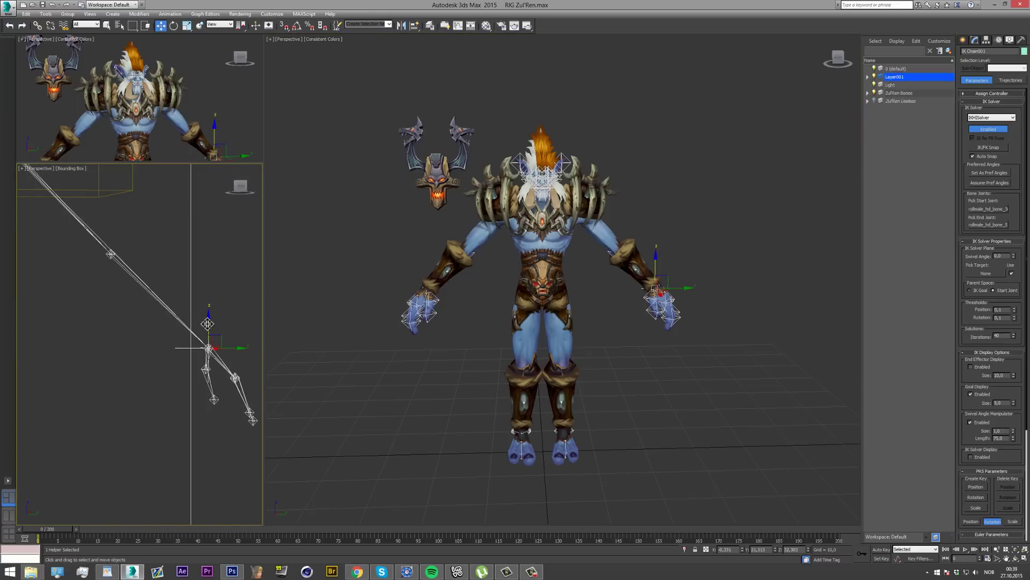
left_click_drag(205, 325, 184, 358)
scroll(184, 358, "down", 5)
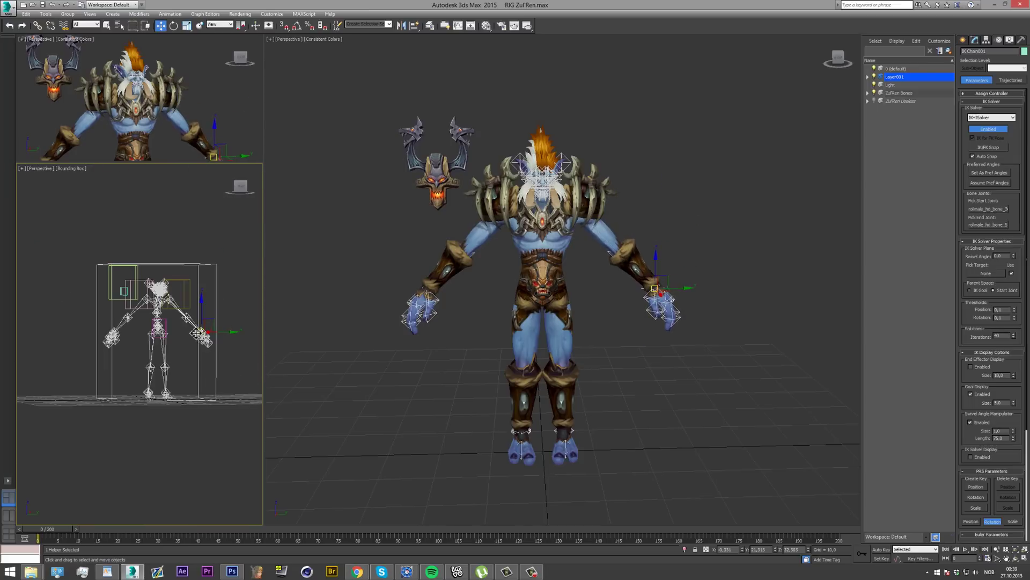
scroll(232, 301, "up", 3)
left_click_drag(242, 184, 238, 185)
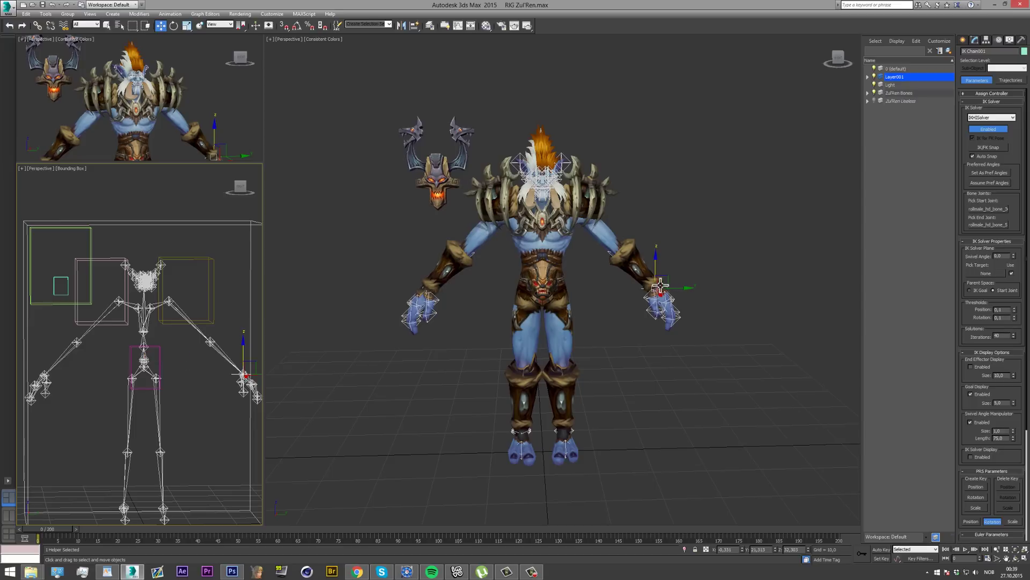
left_click_drag(239, 188, 235, 186)
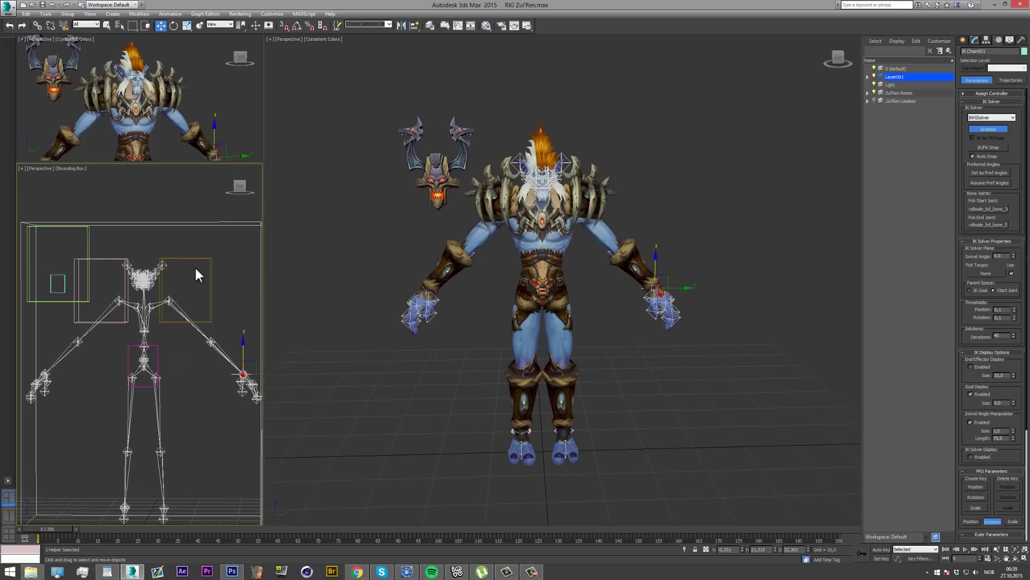
left_click(635, 346)
scroll(636, 321, "up", 3)
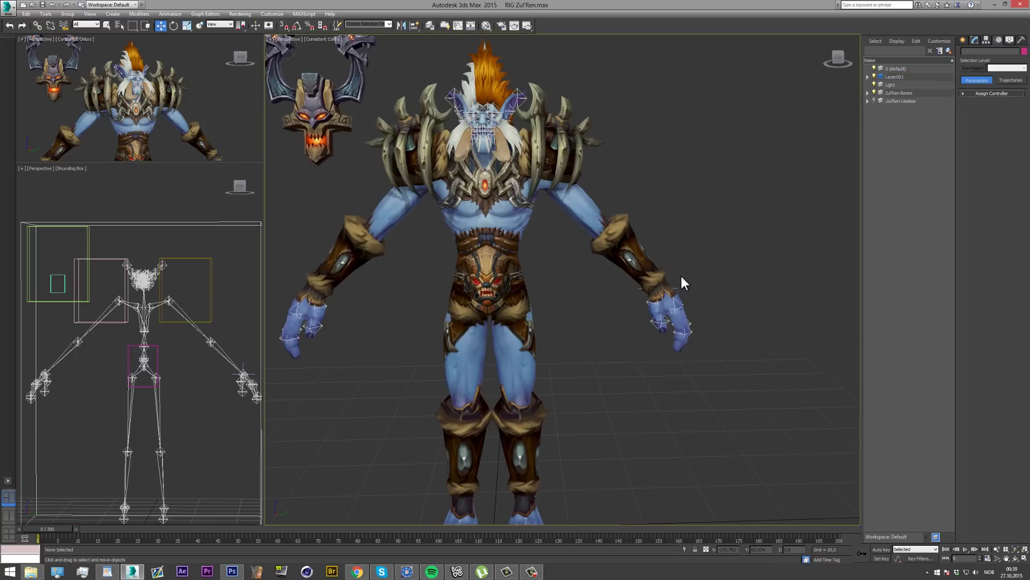
Draw a Dummy helper on the floor beside the troll's feet, ready for Quick Align
left_click(964, 41)
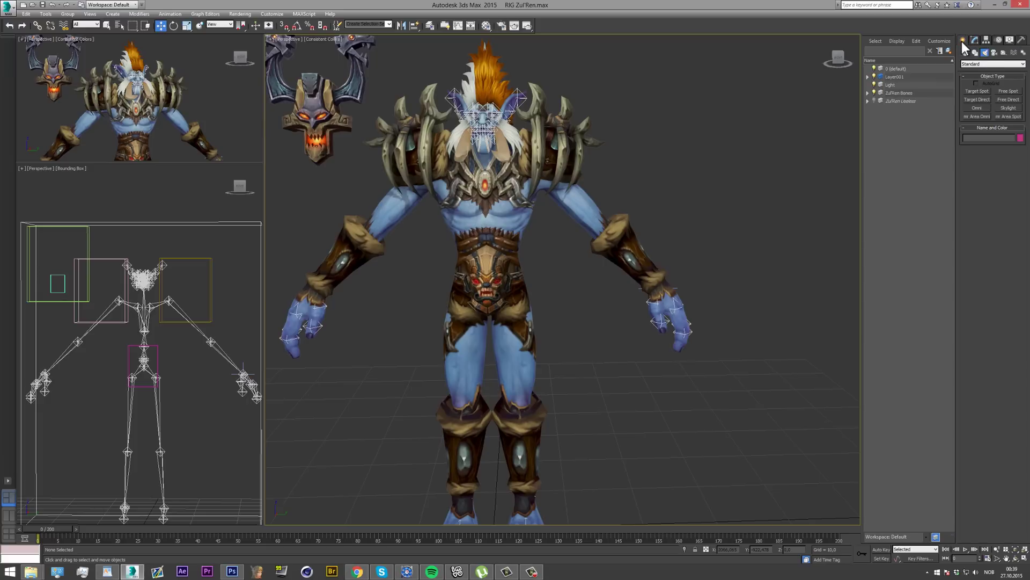
left_click(1002, 53)
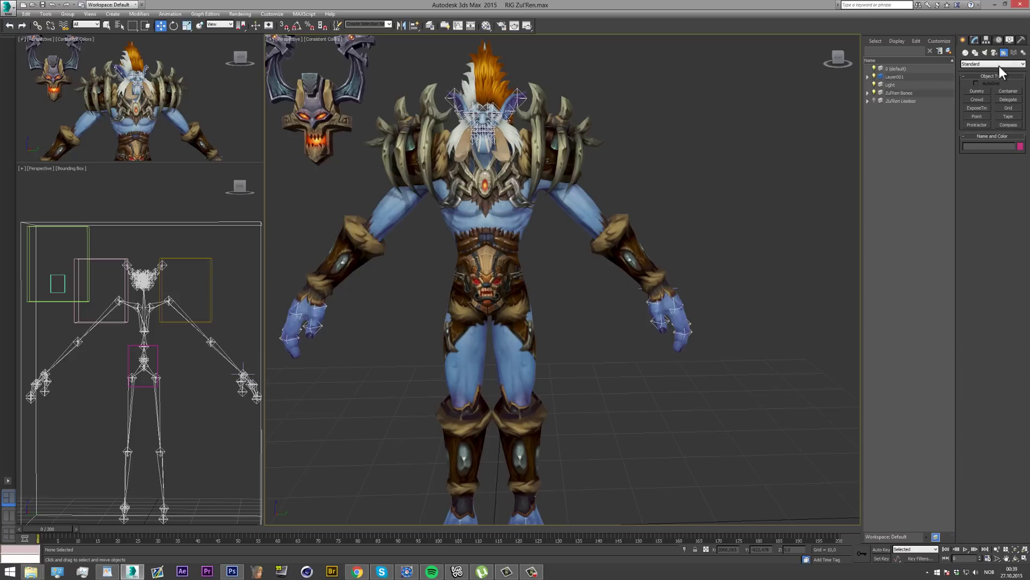
left_click(977, 92)
left_click_drag(632, 437, 637, 425)
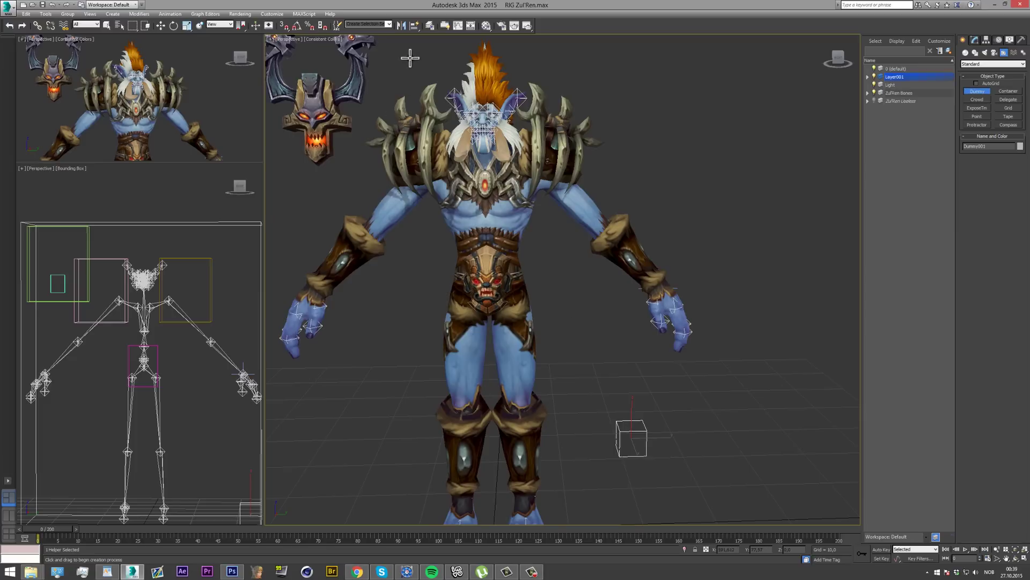
left_click(414, 25)
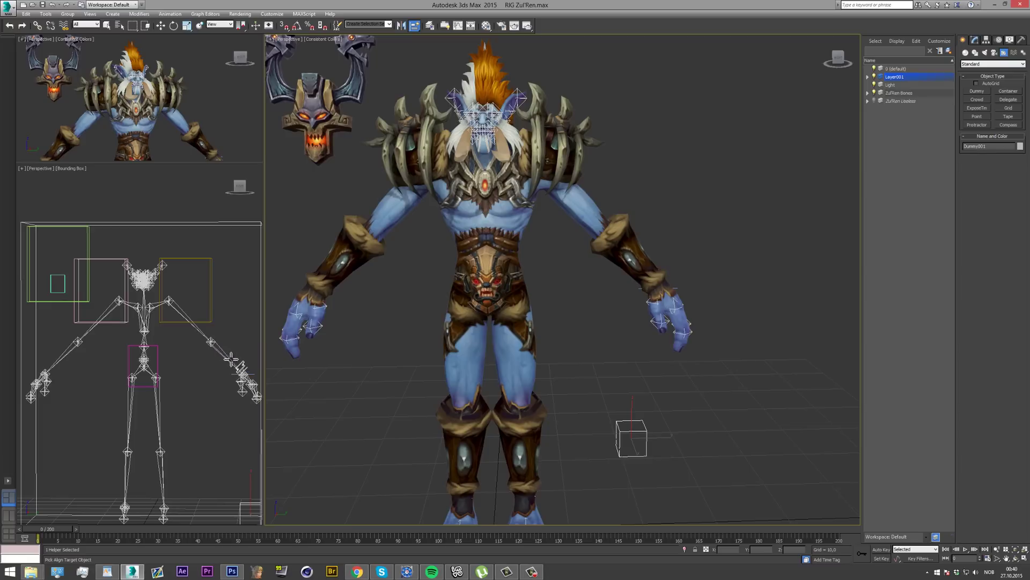
Quick Align the dummy to the right hand bone and link IK Chain001 to Dummy001
left_click(229, 356)
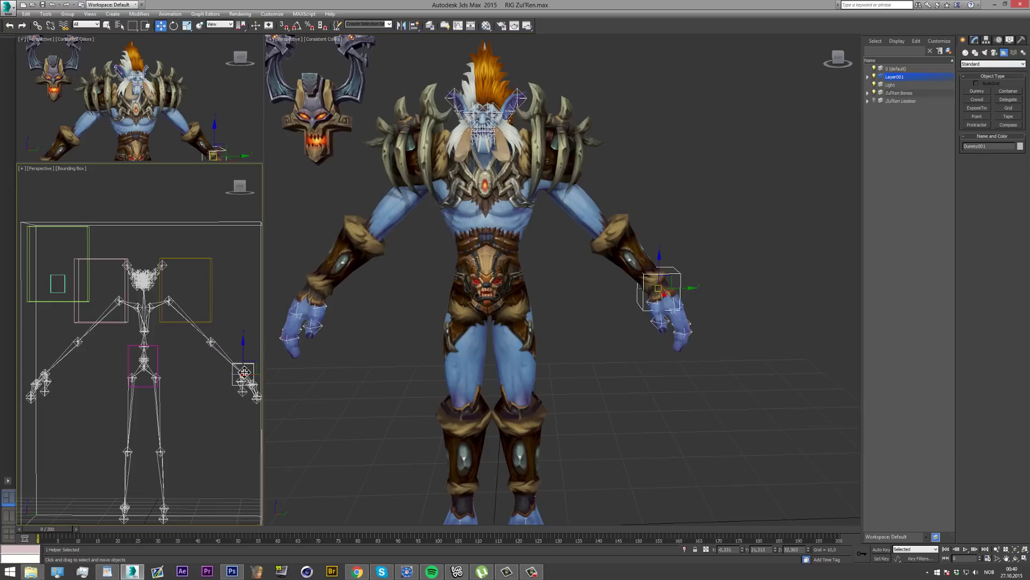
scroll(245, 372, "up", 3)
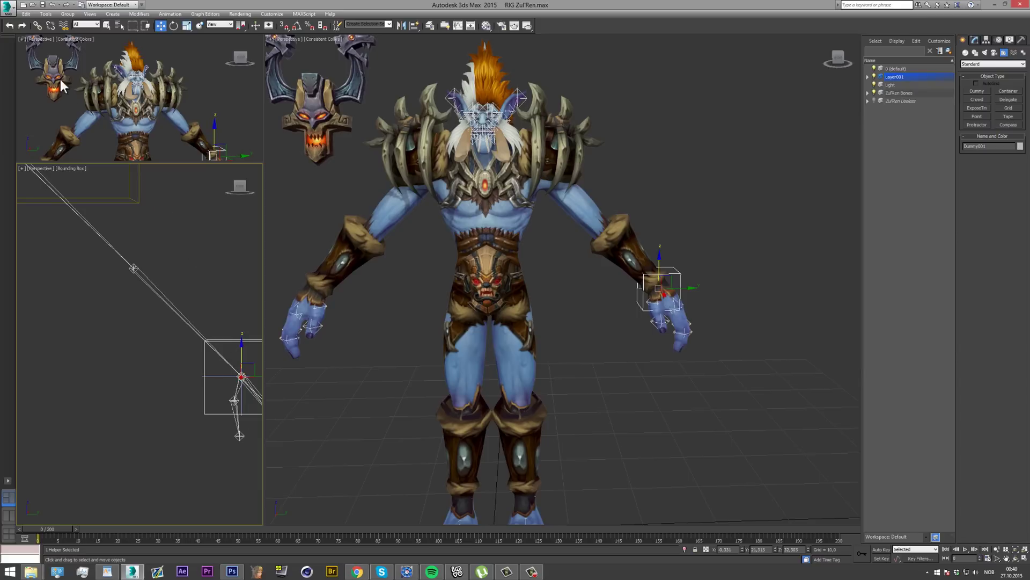
left_click(39, 31)
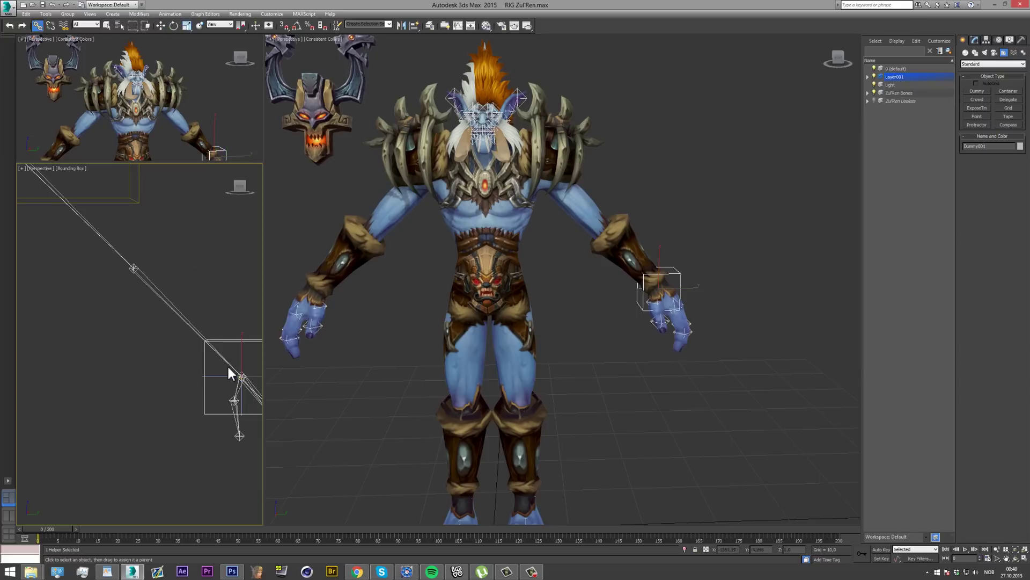
left_click(217, 376)
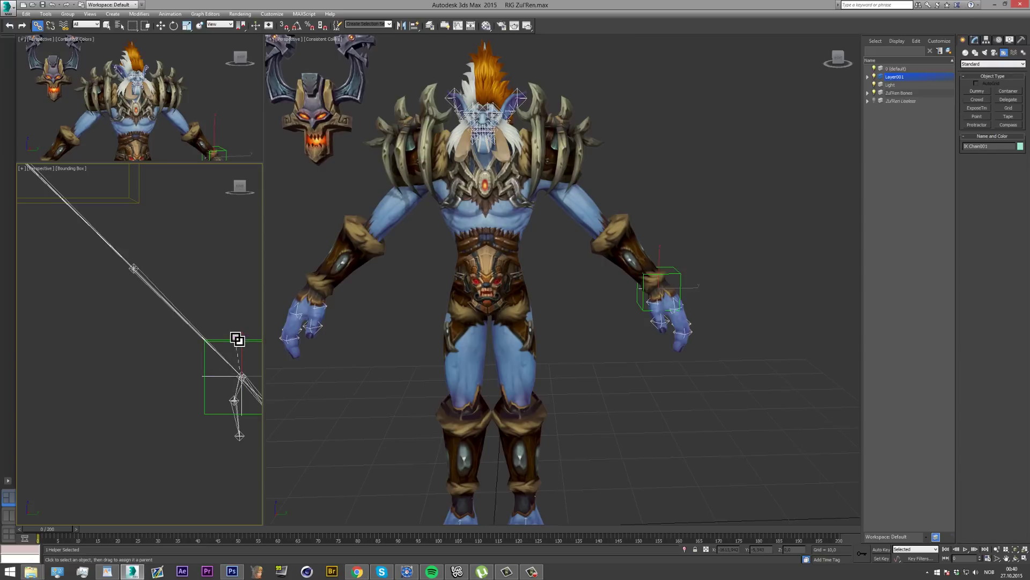
left_click_drag(237, 339, 238, 339)
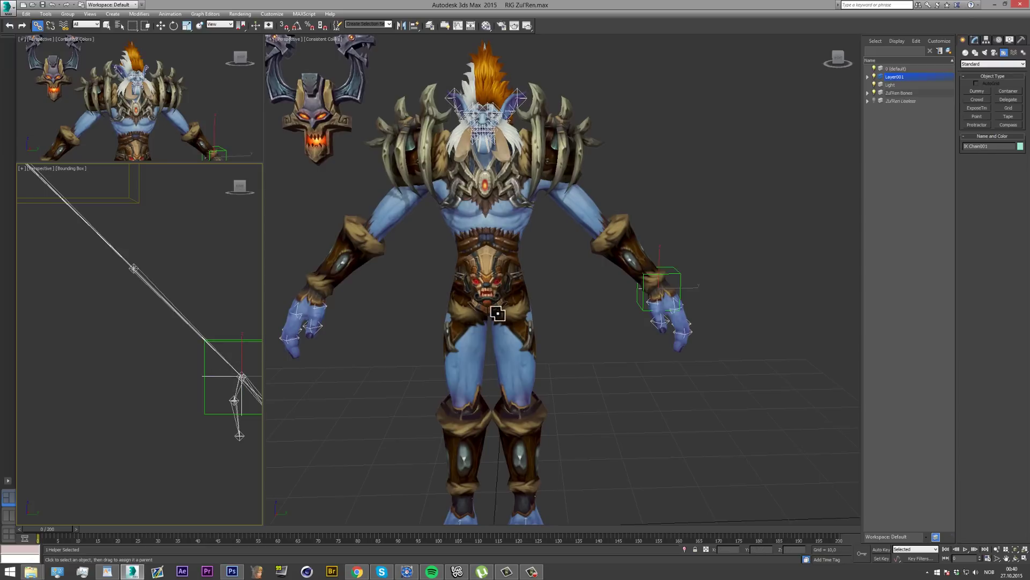
left_click(427, 319)
Test the arm IK by moving Dummy001, undo the moves, then select the right hand bone
scroll(241, 377, "down", 3)
scroll(240, 376, "down", 5)
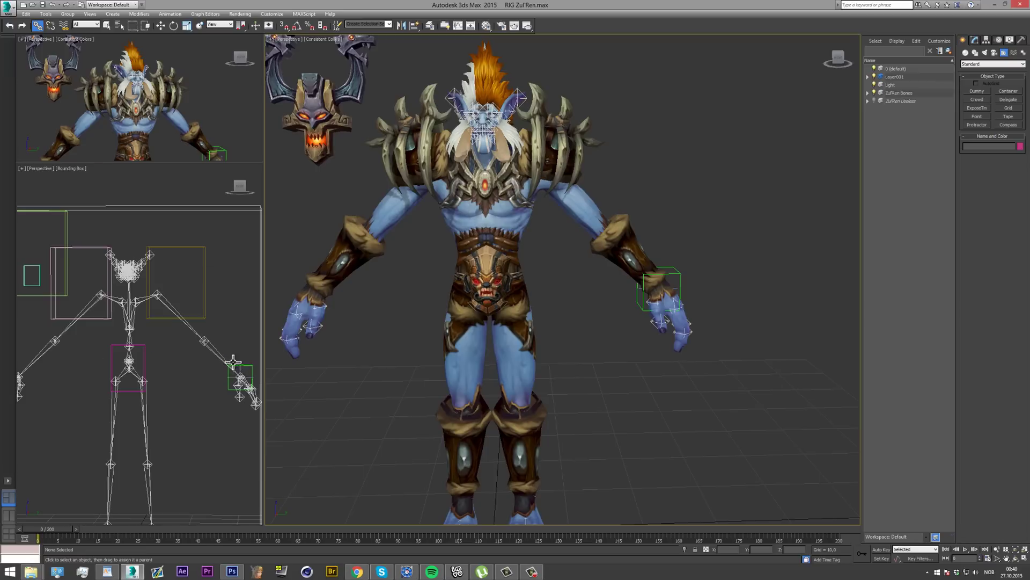
left_click(676, 275)
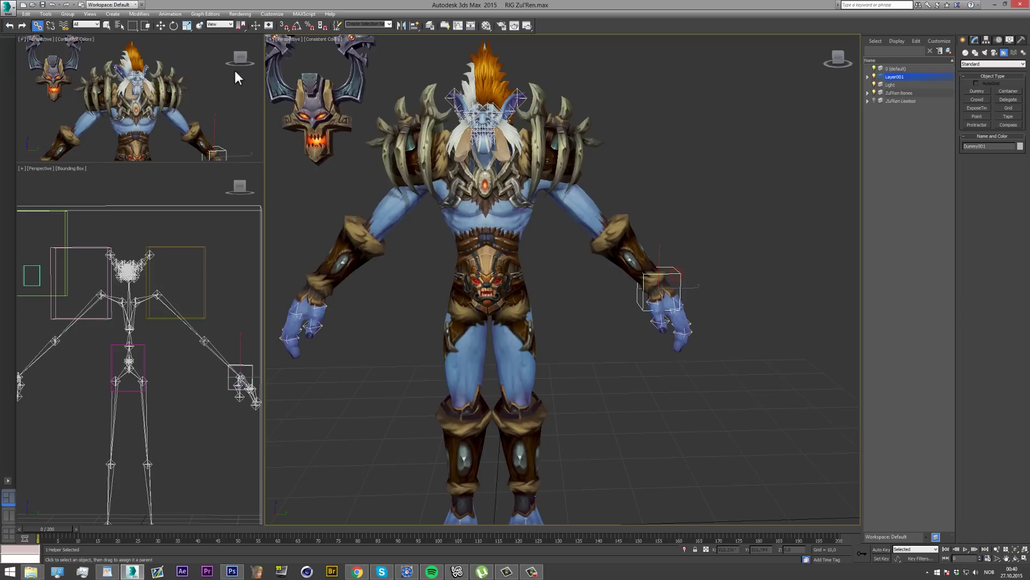
left_click(161, 25)
left_click_drag(660, 265, 640, 155)
key("ctrl+z")
left_click_drag(691, 287, 628, 295)
right_click(628, 295)
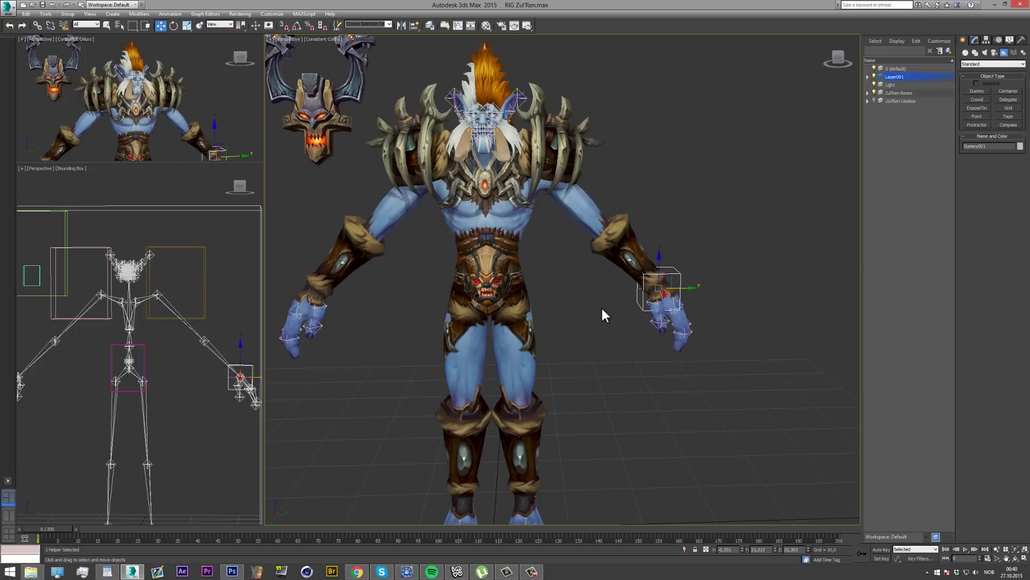
left_click(603, 308)
left_click(679, 273)
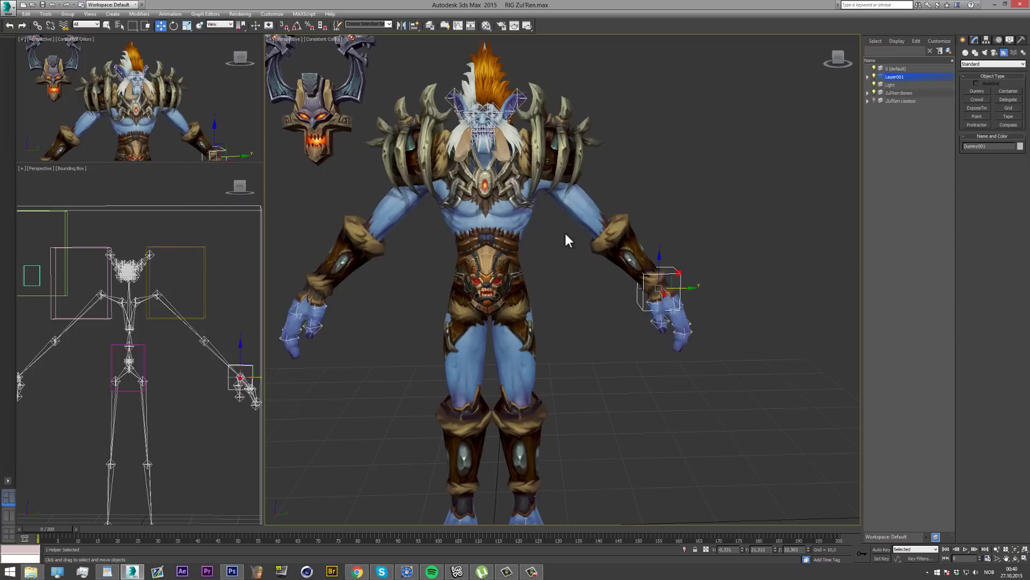
left_click(173, 25)
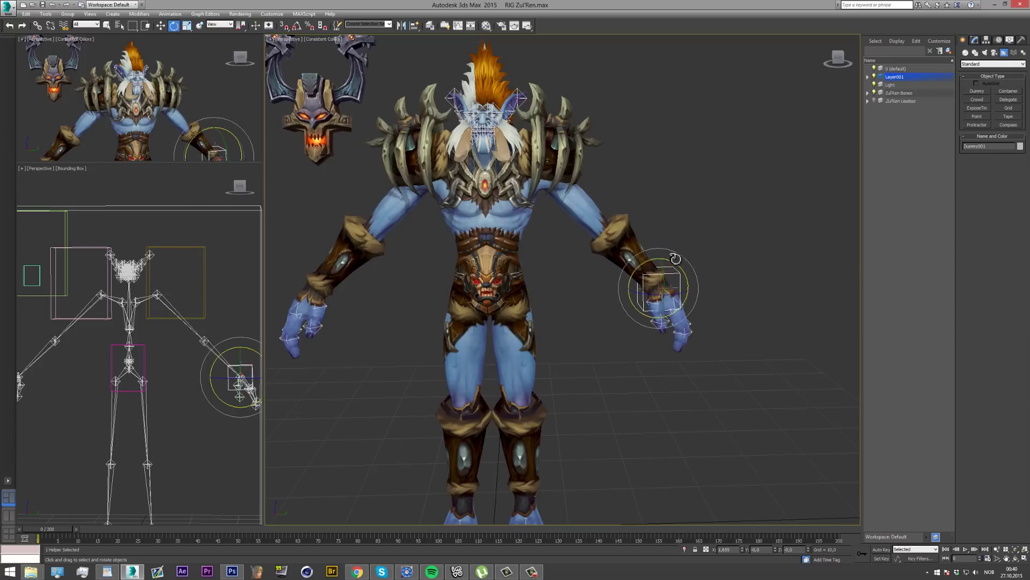
left_click(227, 324)
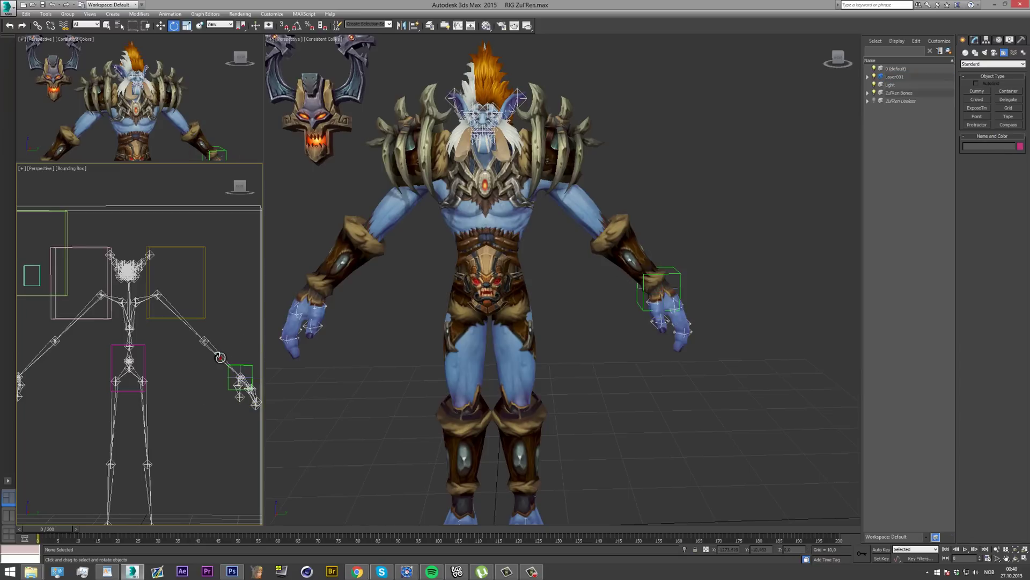
left_click(224, 363)
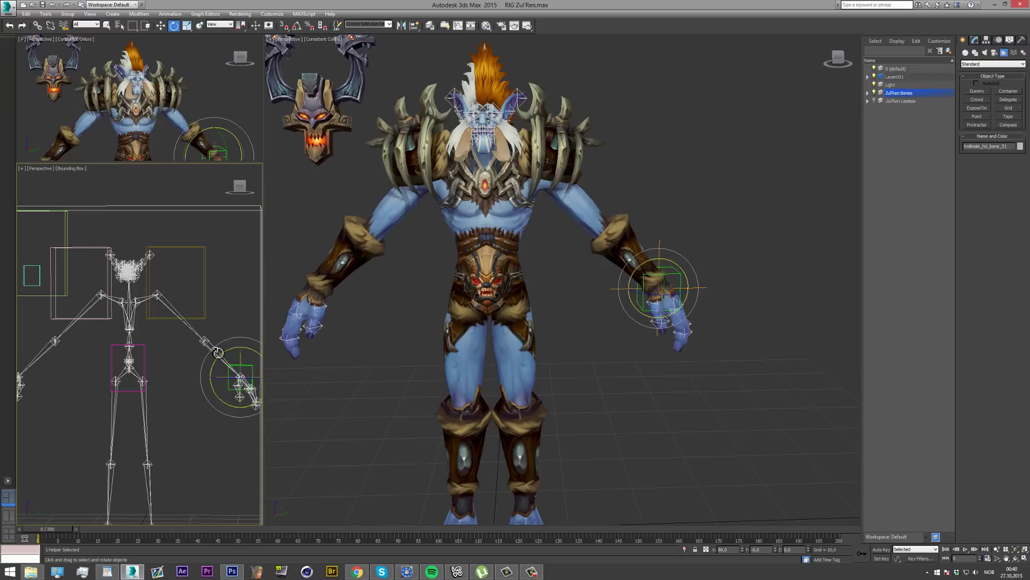
Orientation-constrain the right hand bone to Dummy001 with Keep Initial Offset enabled
left_click(170, 14)
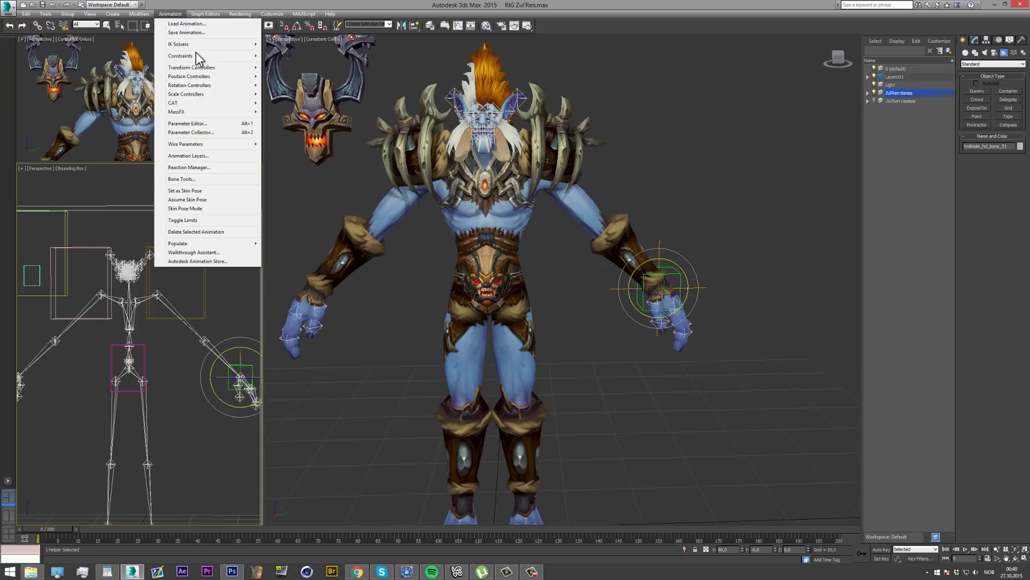
mouse_move(195, 55)
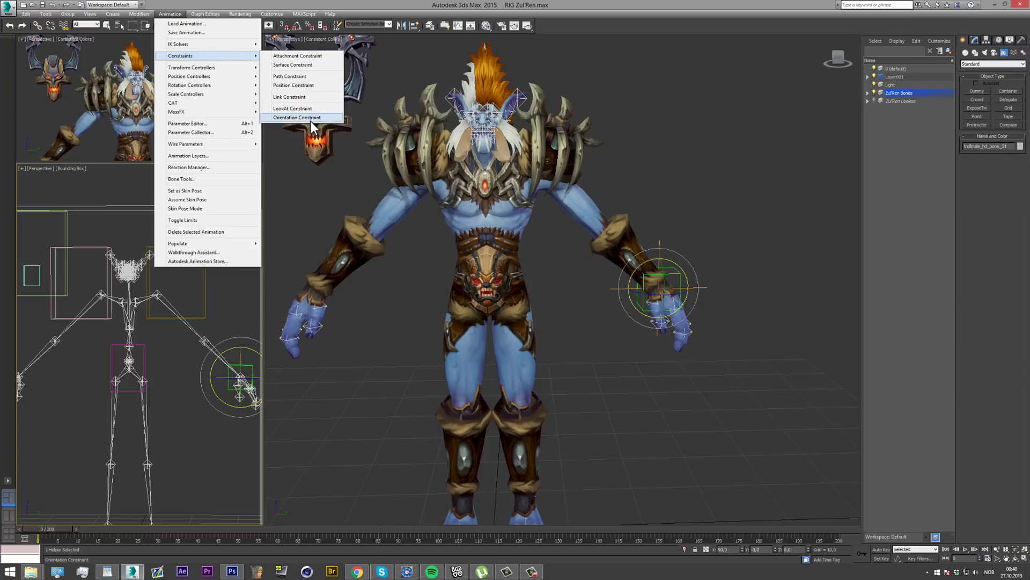
left_click(304, 117)
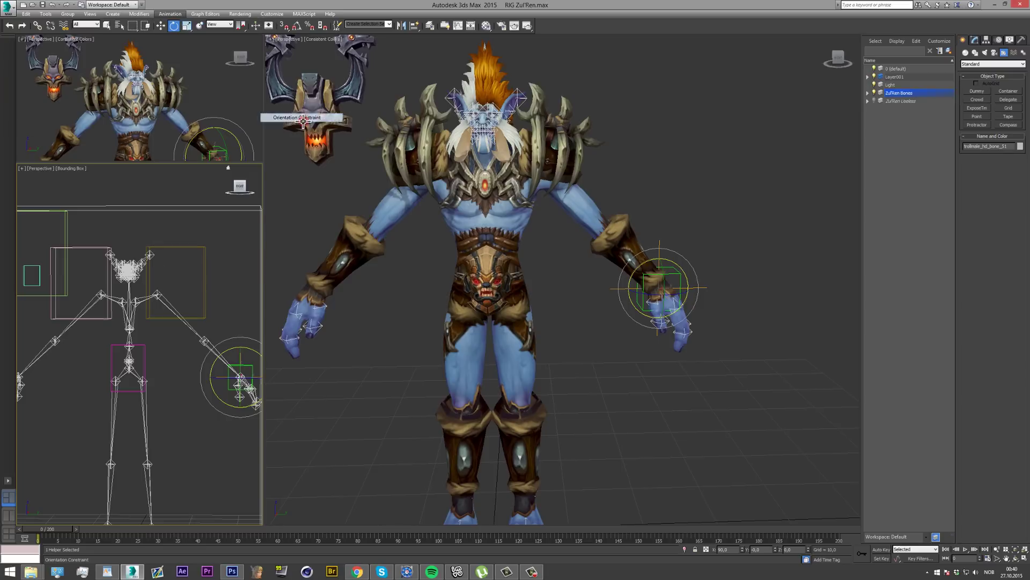
left_click(248, 365)
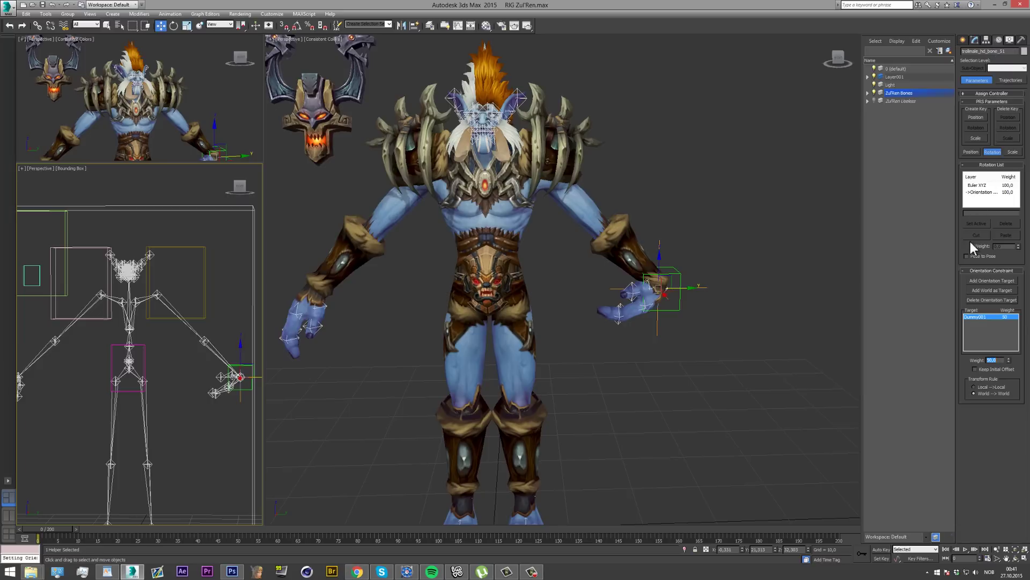
left_click(975, 369)
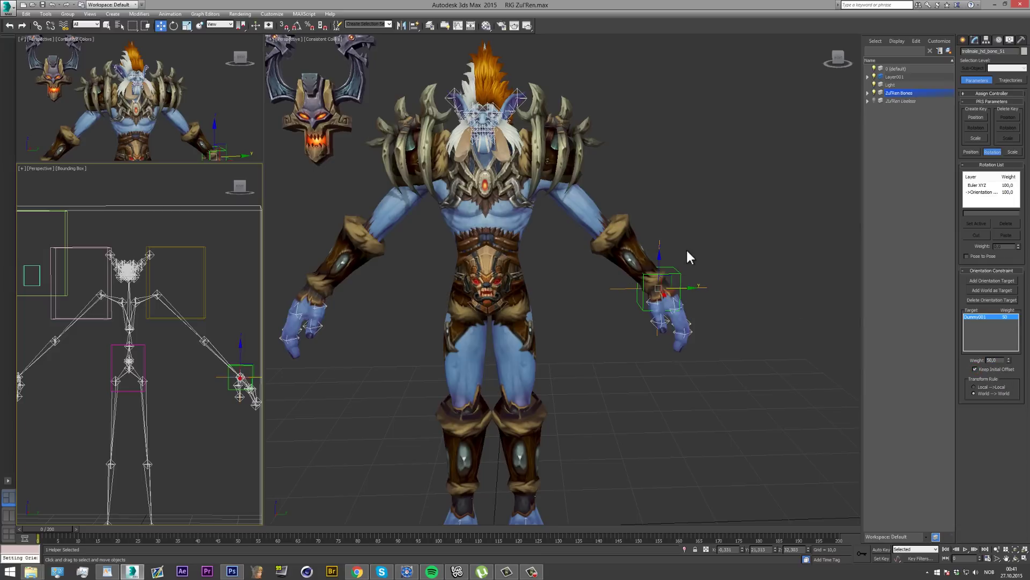
left_click(832, 67)
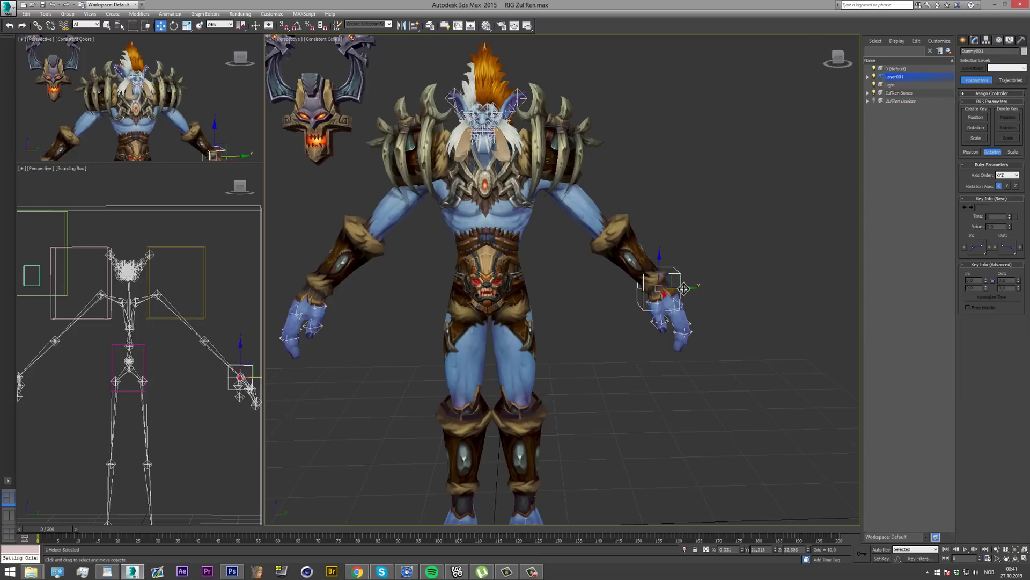
left_click_drag(684, 288, 636, 279)
left_click(174, 25)
key("ctrl+z")
key("ctrl+z")
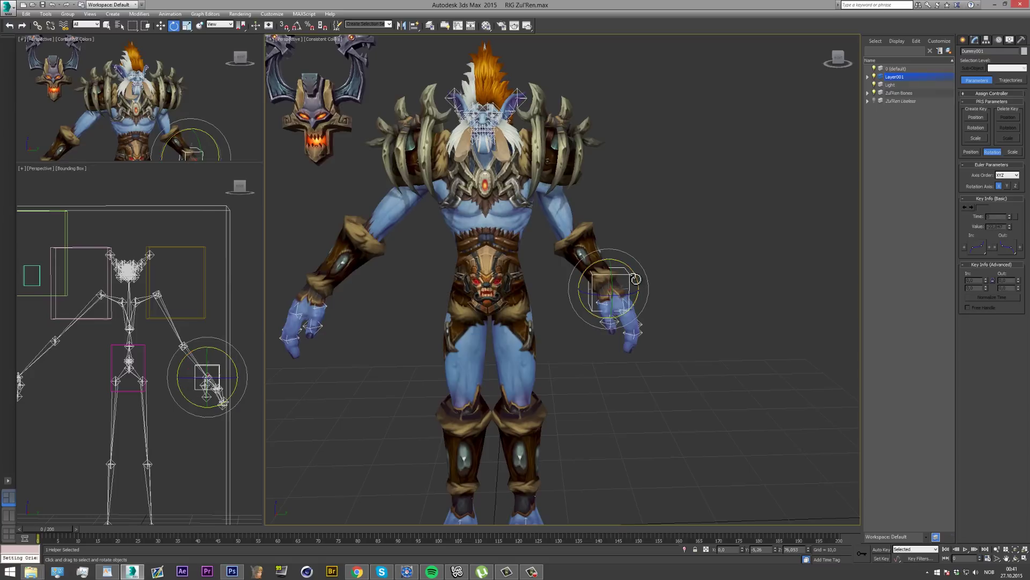
key("ctrl+z")
left_click(676, 230)
scroll(496, 239, "down", 3)
scroll(497, 240, "up", 1)
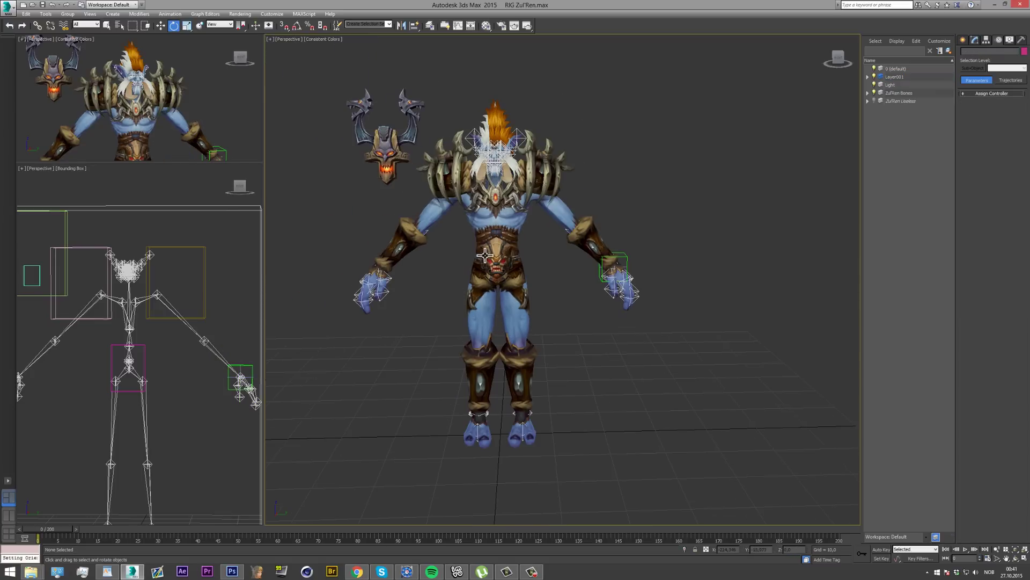
scroll(507, 252, "up", 1)
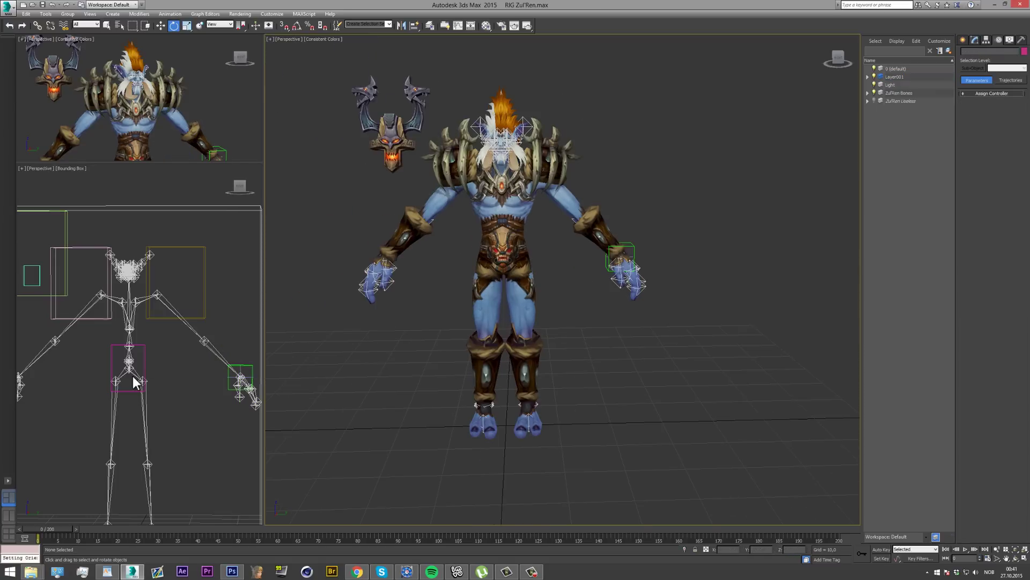
scroll(140, 370, "down", 2)
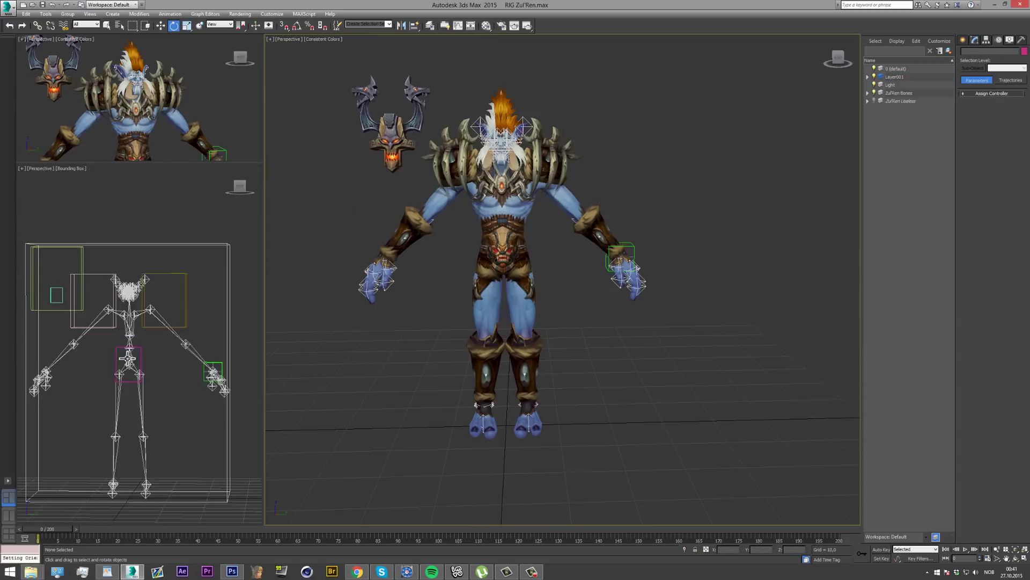
scroll(133, 360, "up", 2)
left_click(240, 185)
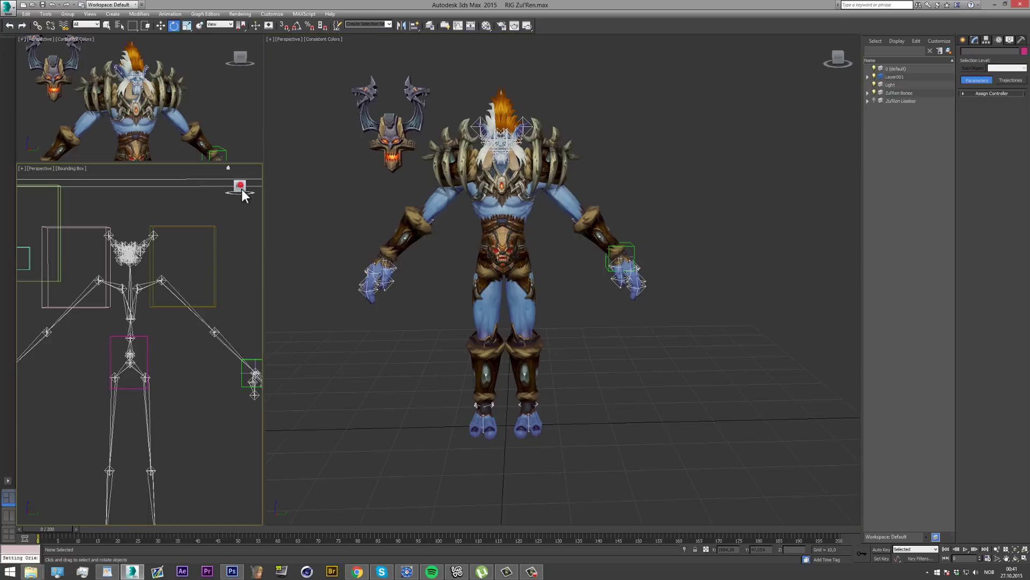
left_click_drag(239, 190, 239, 192)
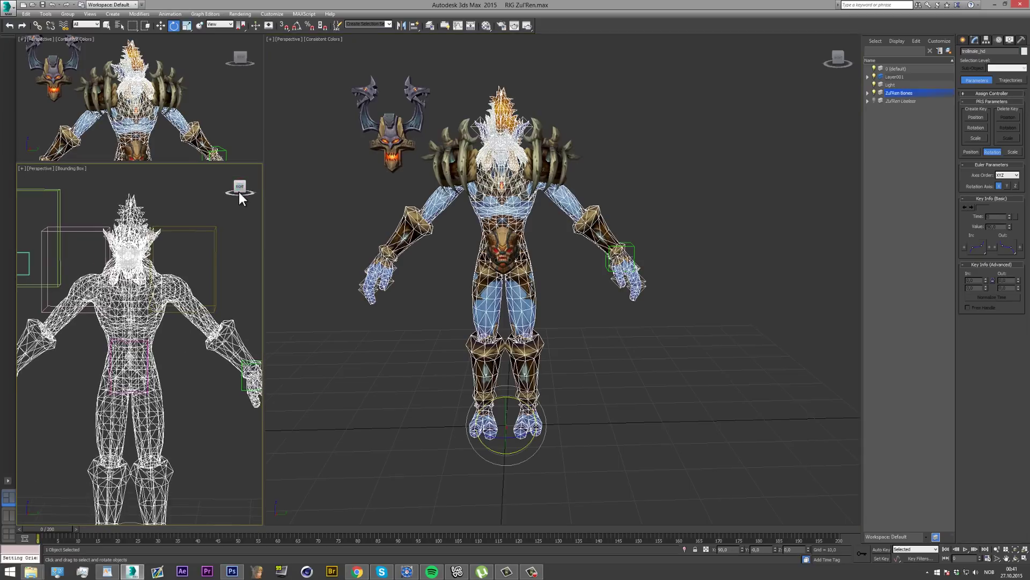
left_click(170, 344)
scroll(169, 344, "down", 2)
scroll(139, 376, "up", 3)
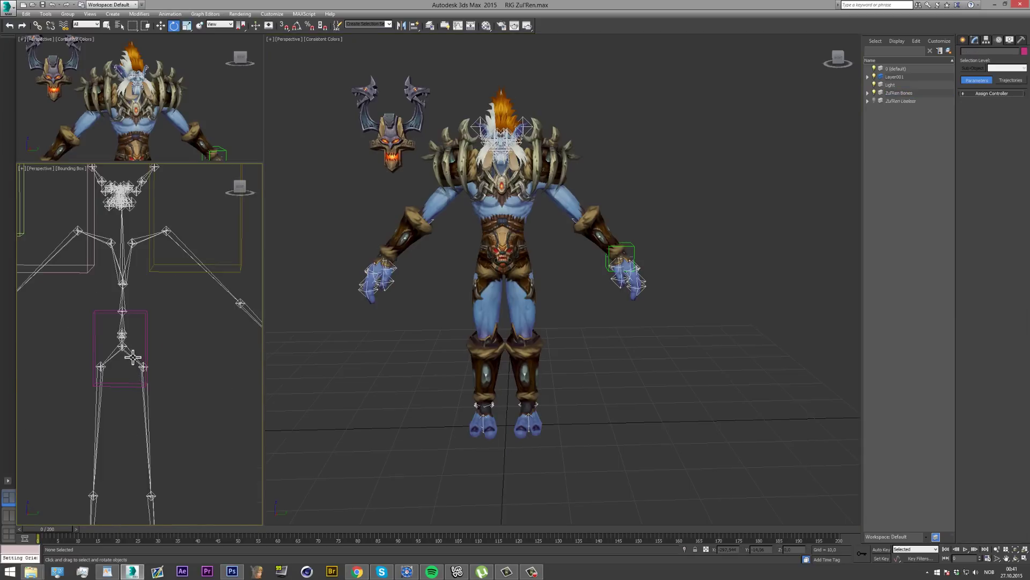
left_click(131, 355)
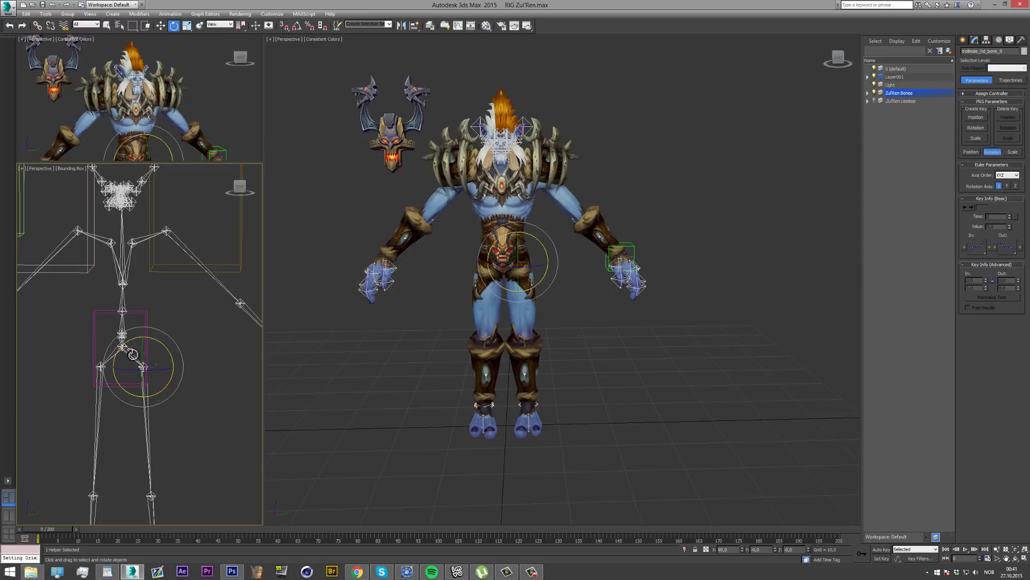
left_click_drag(153, 340, 83, 347)
key("ctrl+z")
left_click(170, 14)
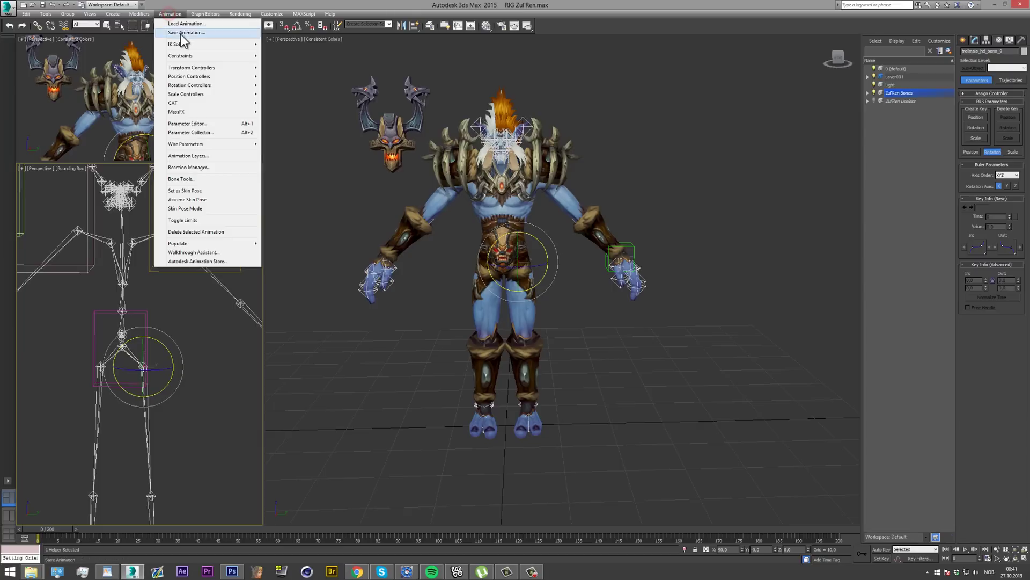
mouse_move(191, 47)
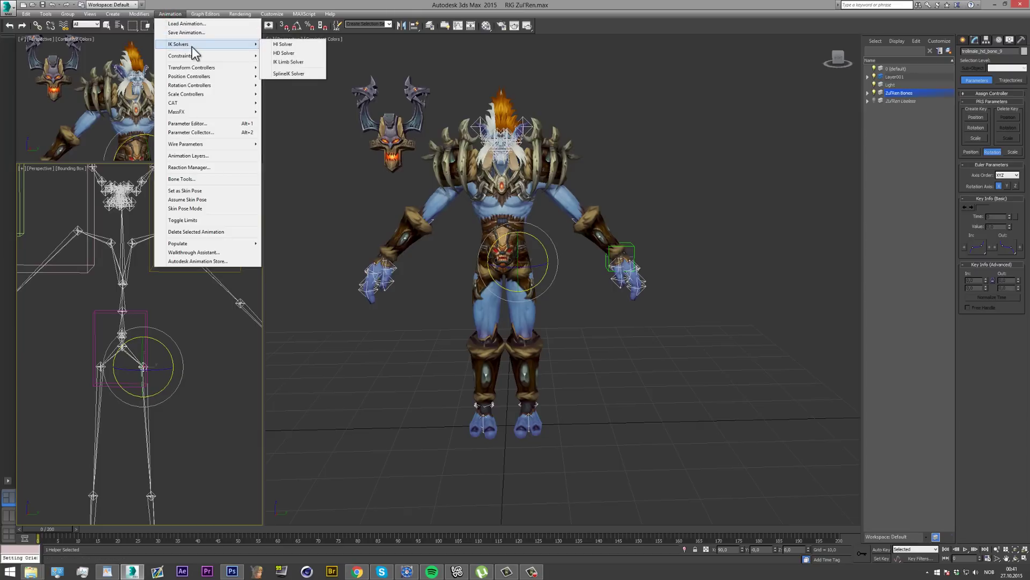
left_click(276, 45)
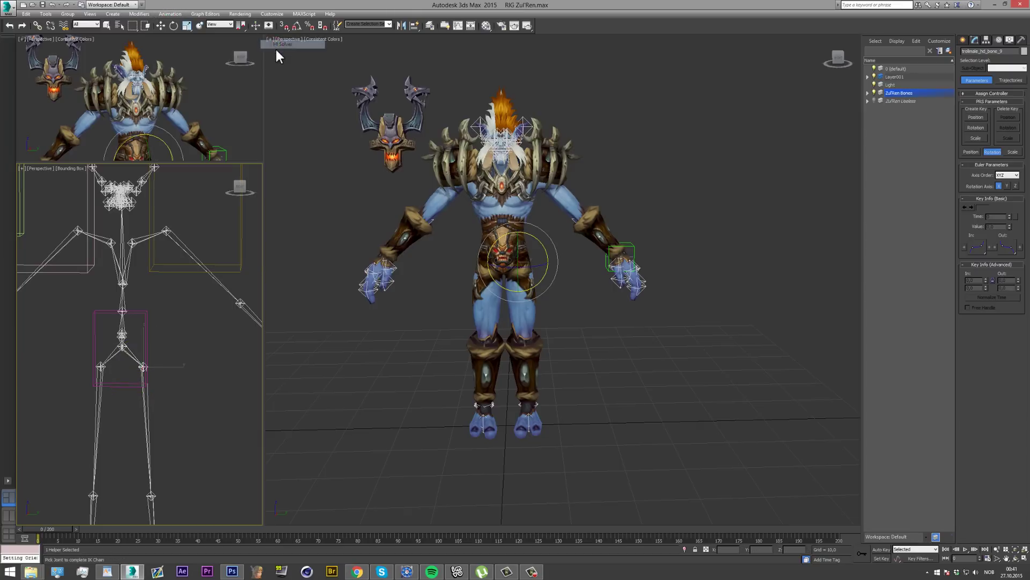
left_click(154, 514)
left_click(159, 449)
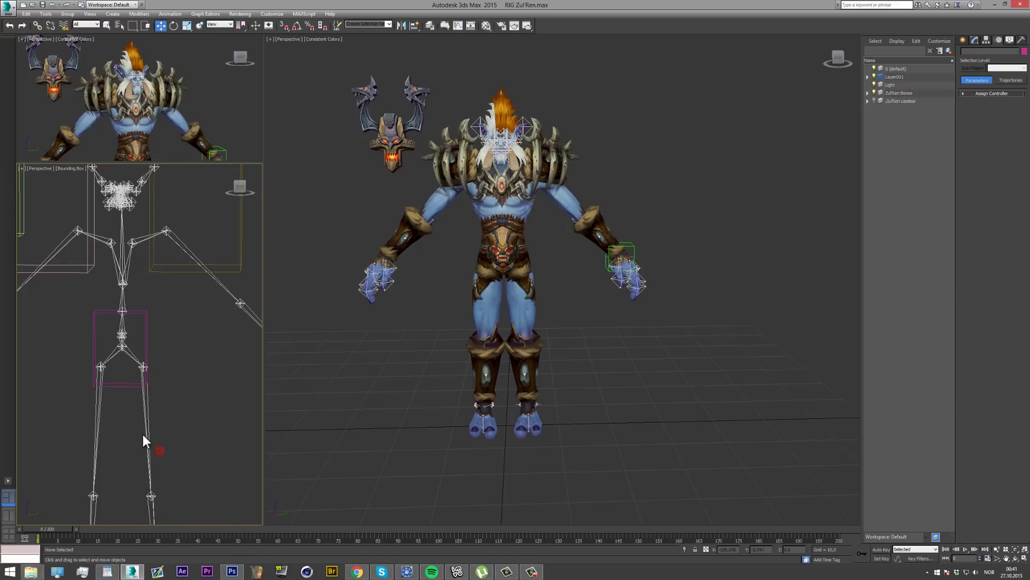
scroll(141, 432, "down", 3)
scroll(149, 473, "up", 6)
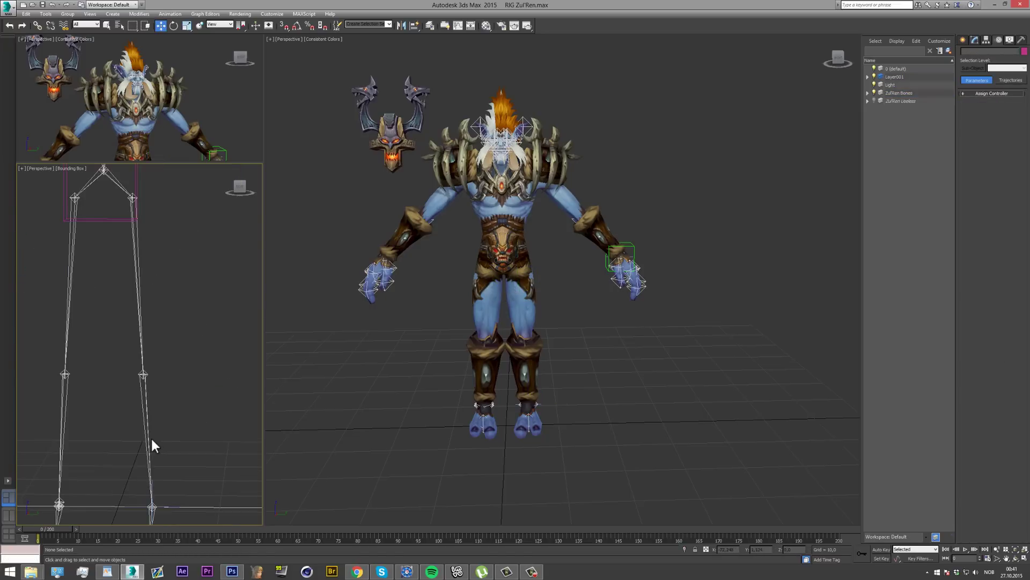
mouse_move(241, 189)
left_mouse_down()
mouse_move(253, 192)
mouse_move(28, 191)
mouse_move(260, 191)
mouse_move(243, 194)
left_mouse_up()
scroll(145, 415, "down", 3)
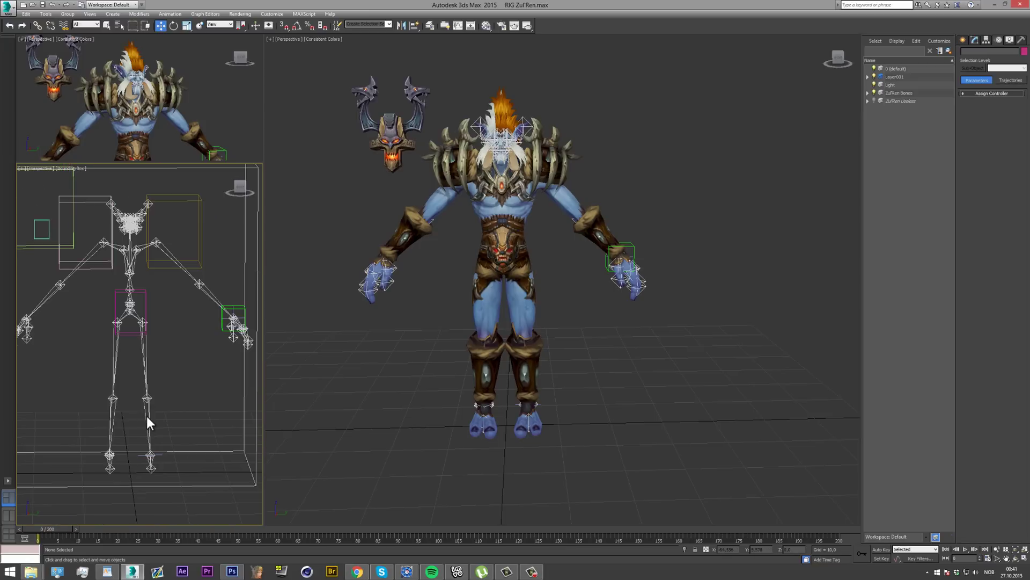
scroll(147, 420, "up", 5)
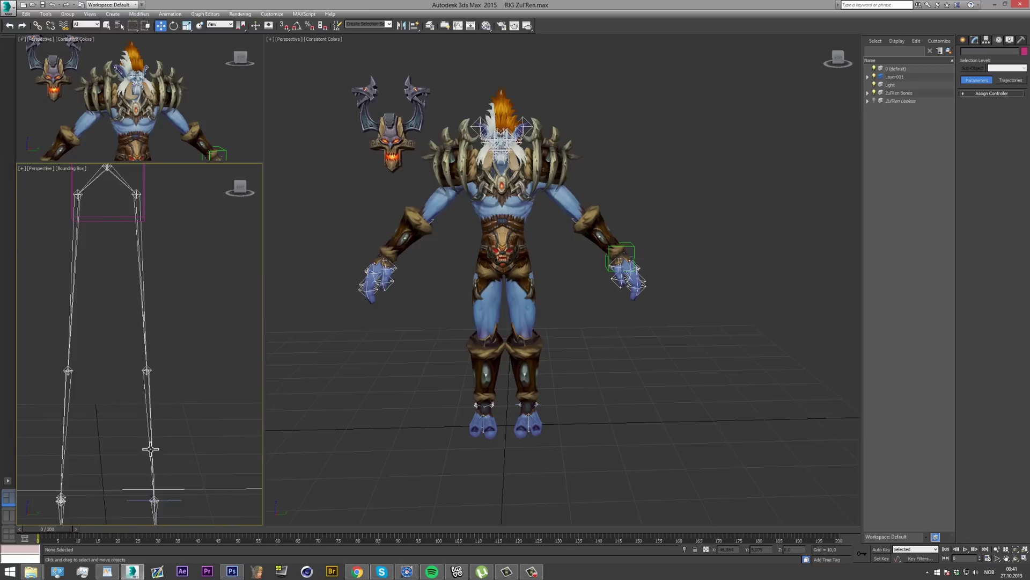
left_click(240, 189)
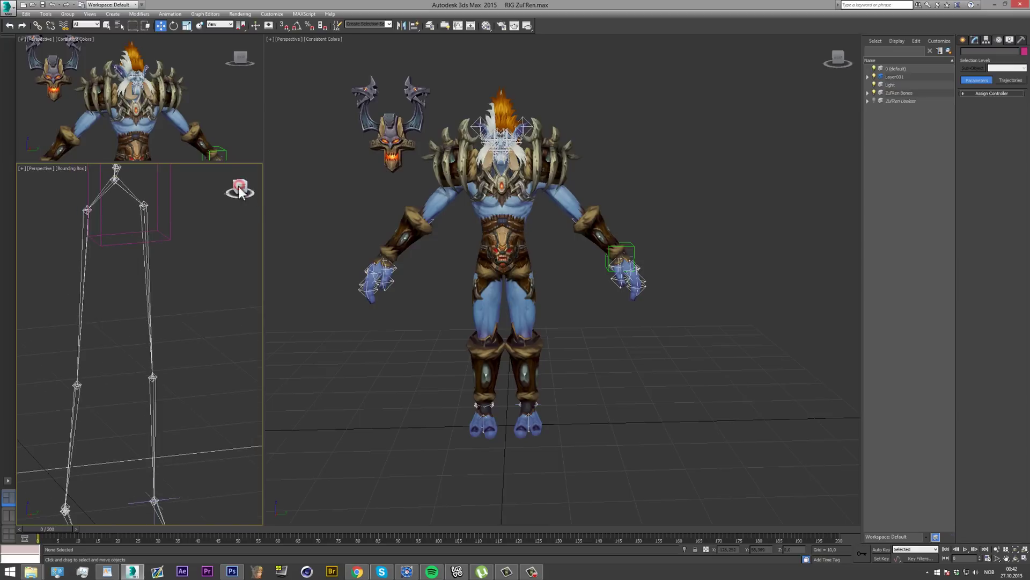
left_click(619, 250)
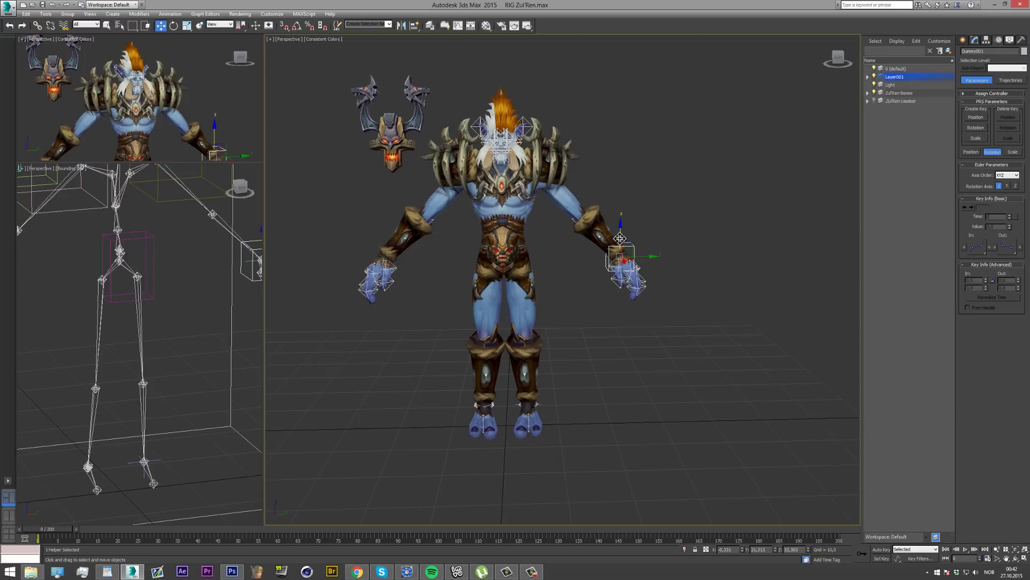
Clone the wrist dummy as Dummy002 and Quick Align it to the ankle bone
left_click_drag(621, 230, 620, 317, "shift")
left_click(522, 320)
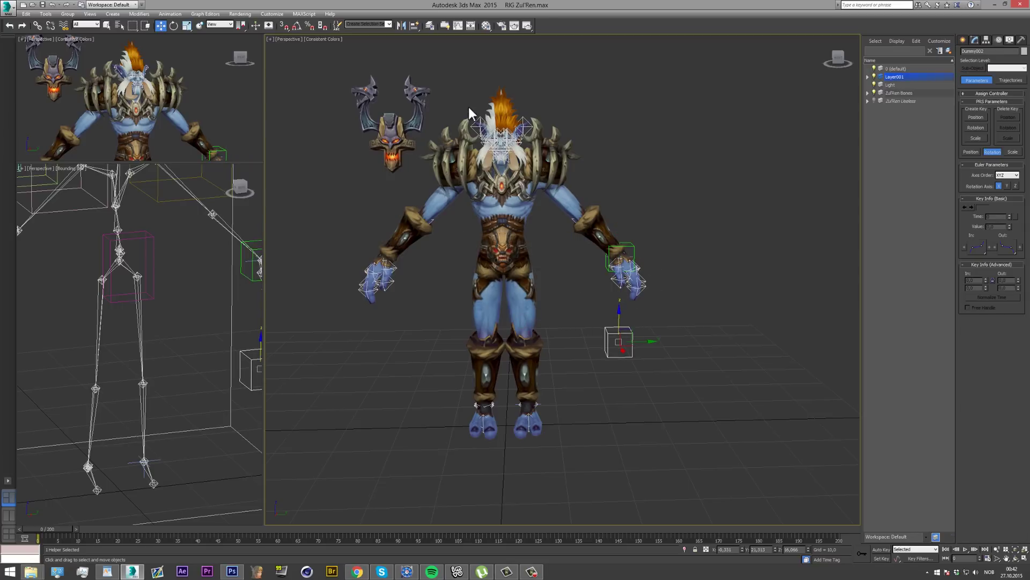
left_click(412, 26)
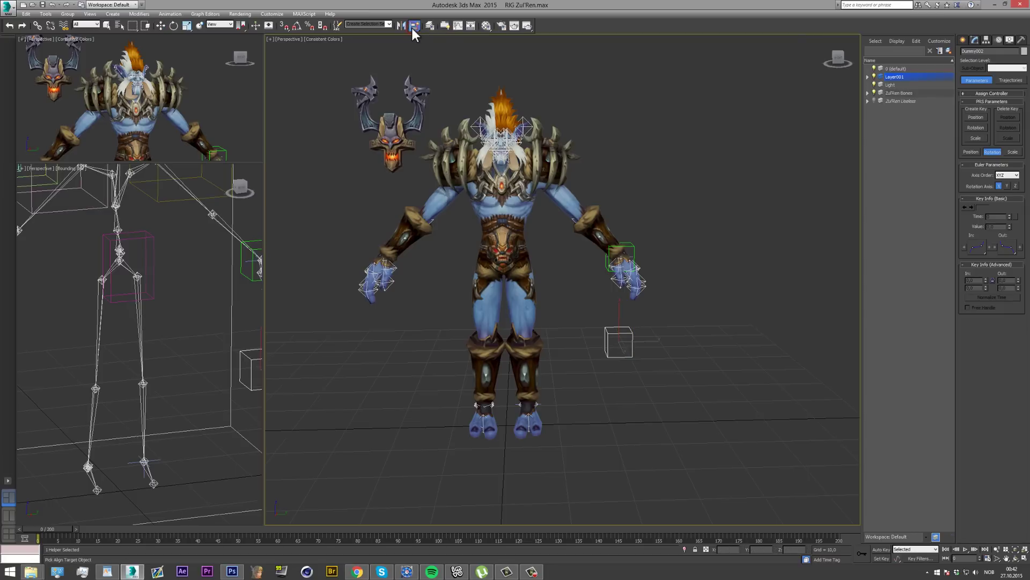
left_click(151, 443)
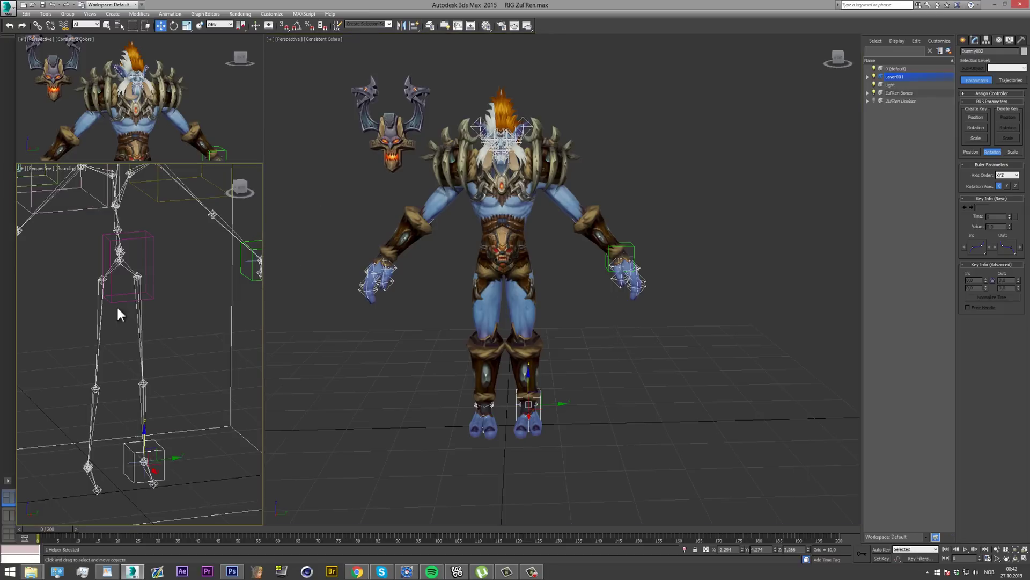
Link the leg's IK Chain002 to Dummy002, then select the foot bone
left_click(37, 25)
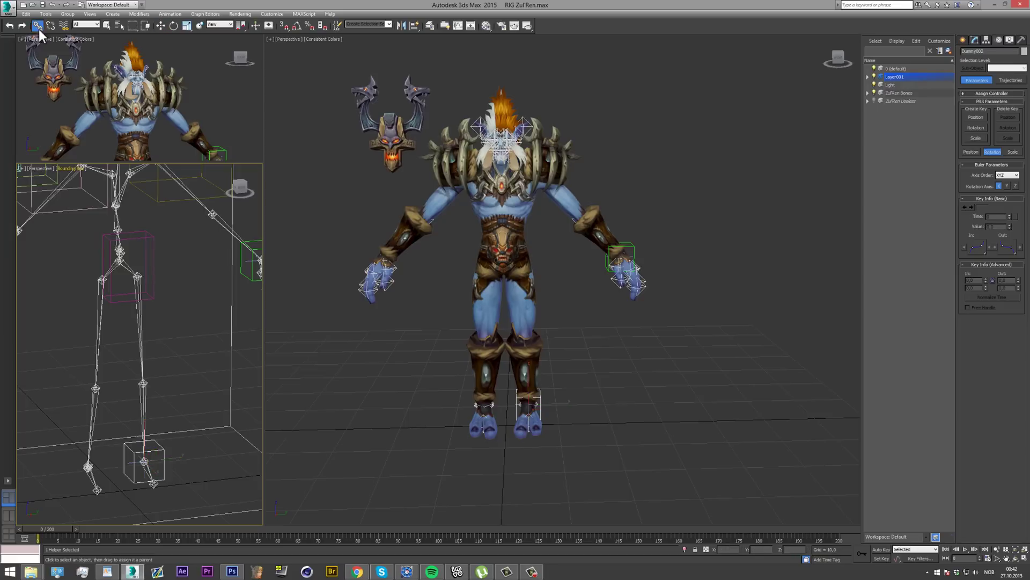
left_click(143, 475)
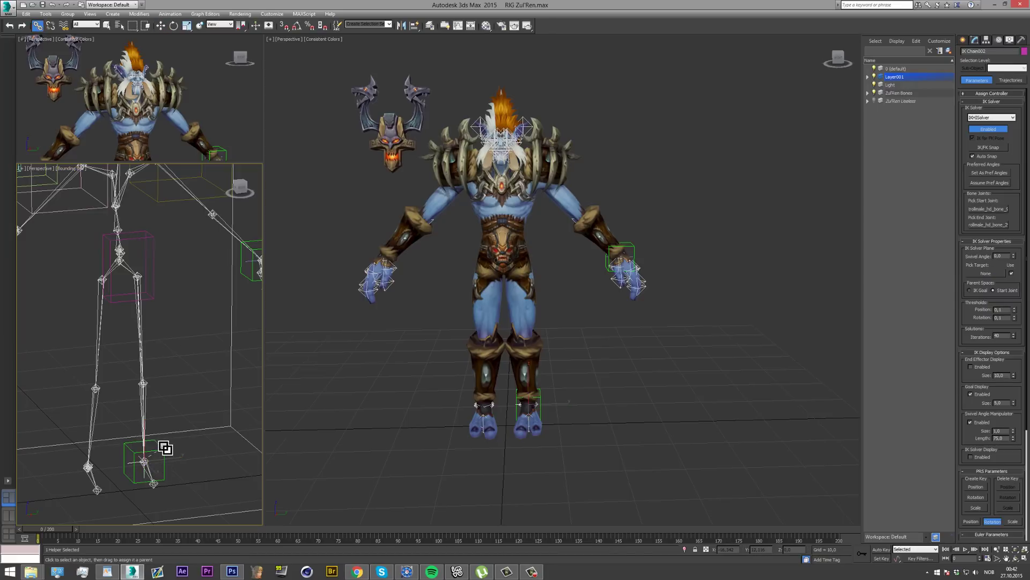
left_click_drag(165, 448, 165, 447)
left_click(168, 404)
left_click_drag(241, 196, 233, 191)
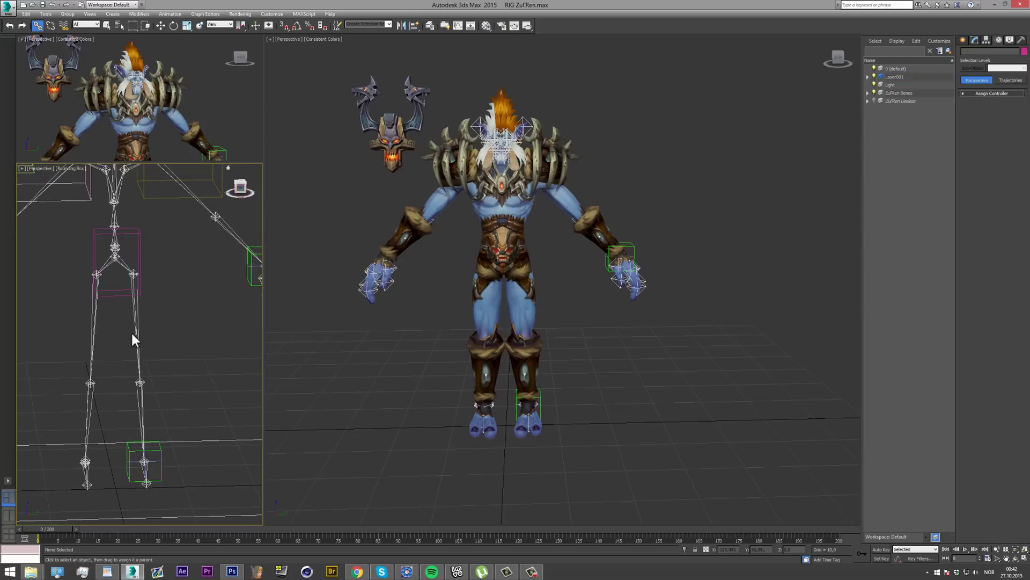
left_click(139, 411)
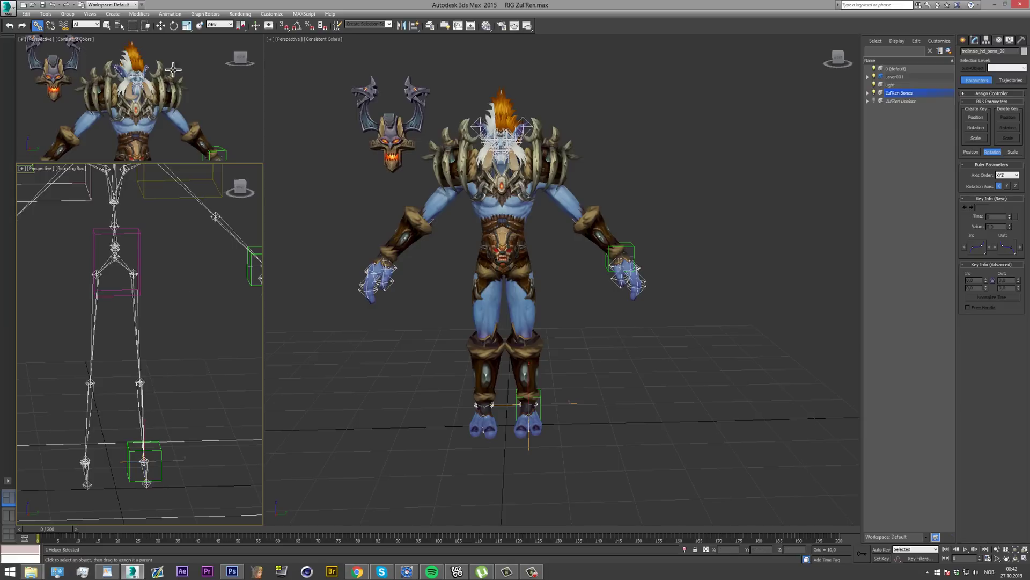
Orientation-constrain the right foot bone to Dummy002 with Keep Initial Offset enabled
left_click(170, 13)
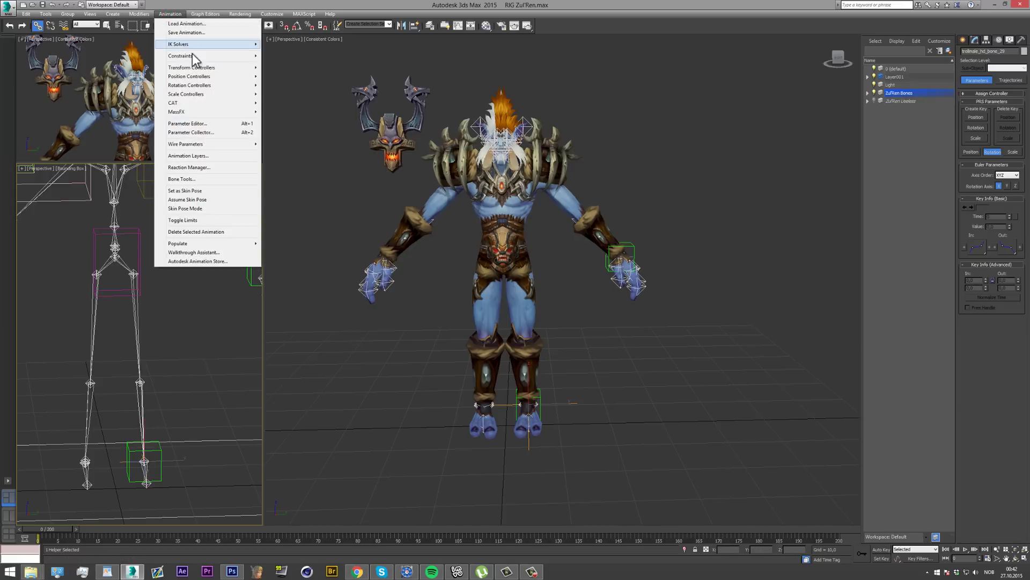
mouse_move(194, 55)
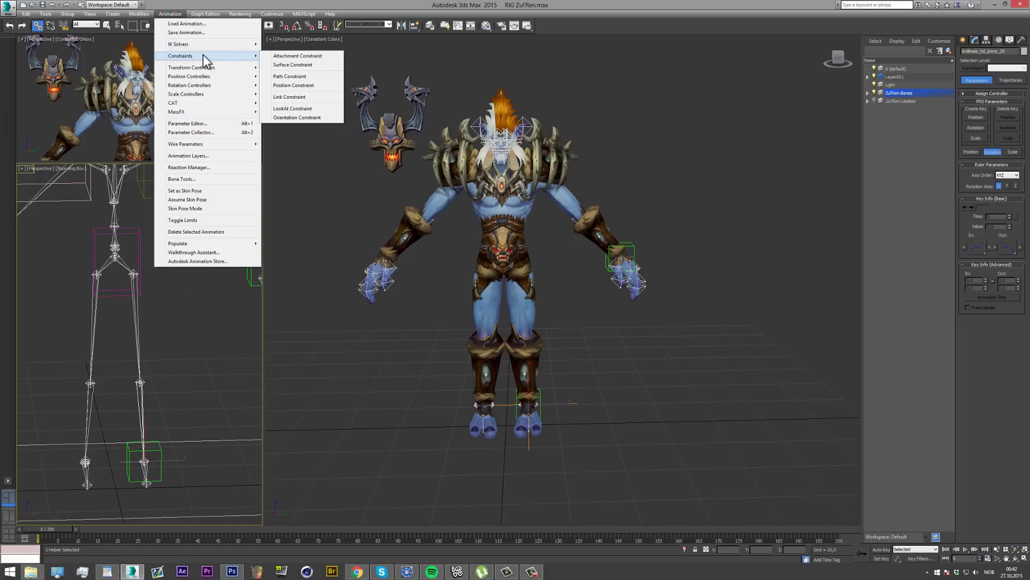
left_click(304, 119)
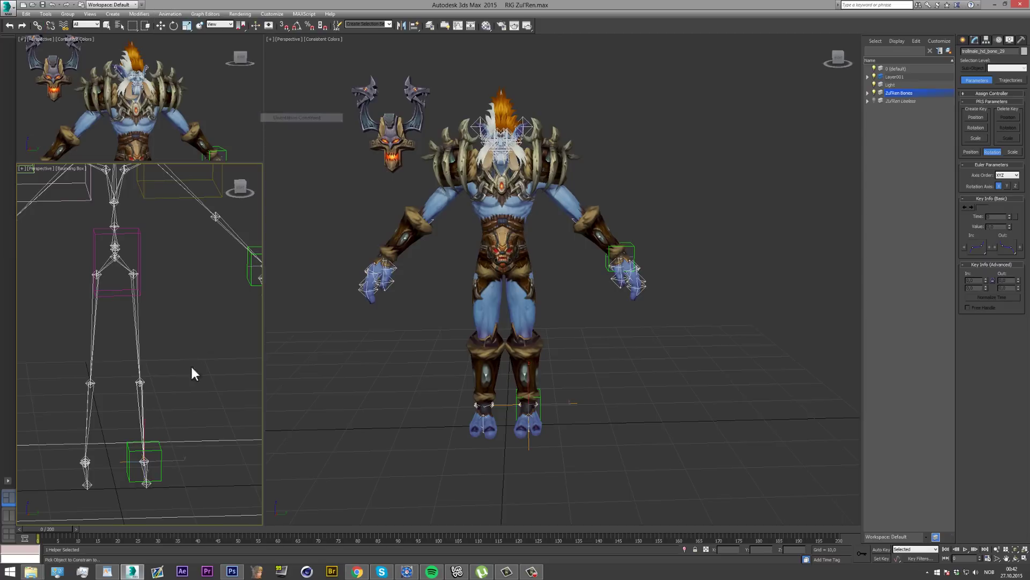
left_click(159, 451)
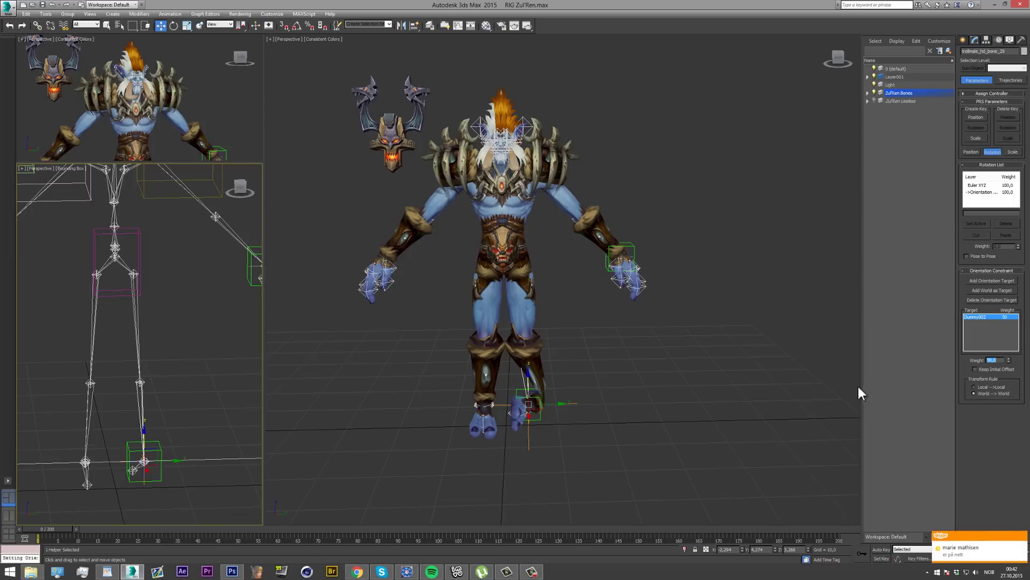
left_click(974, 368)
left_click(597, 421)
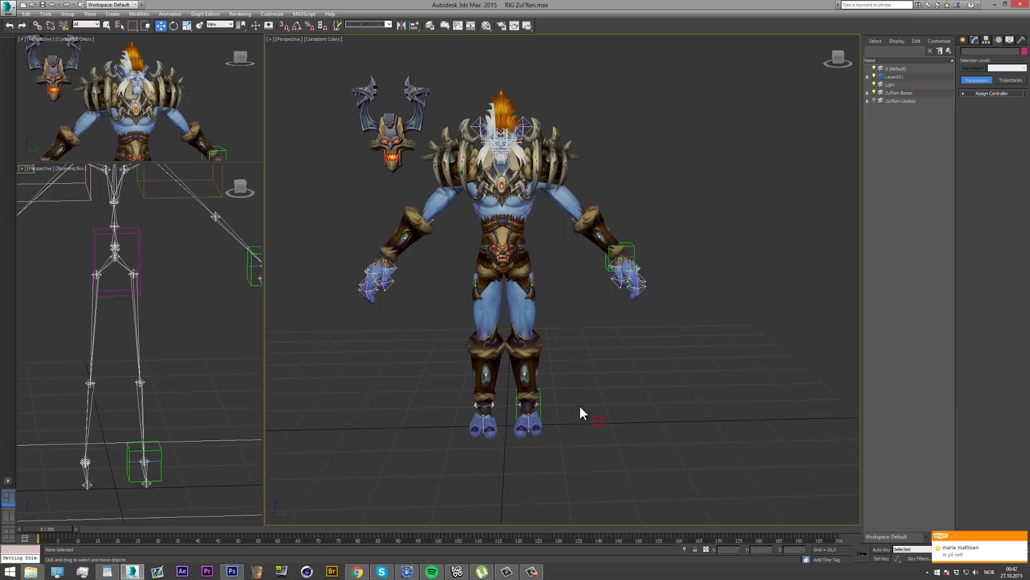
Move the pelvis bone to test how the IK legs follow, then undo the move
scroll(489, 353, "up", 1)
scroll(502, 365, "down", 1)
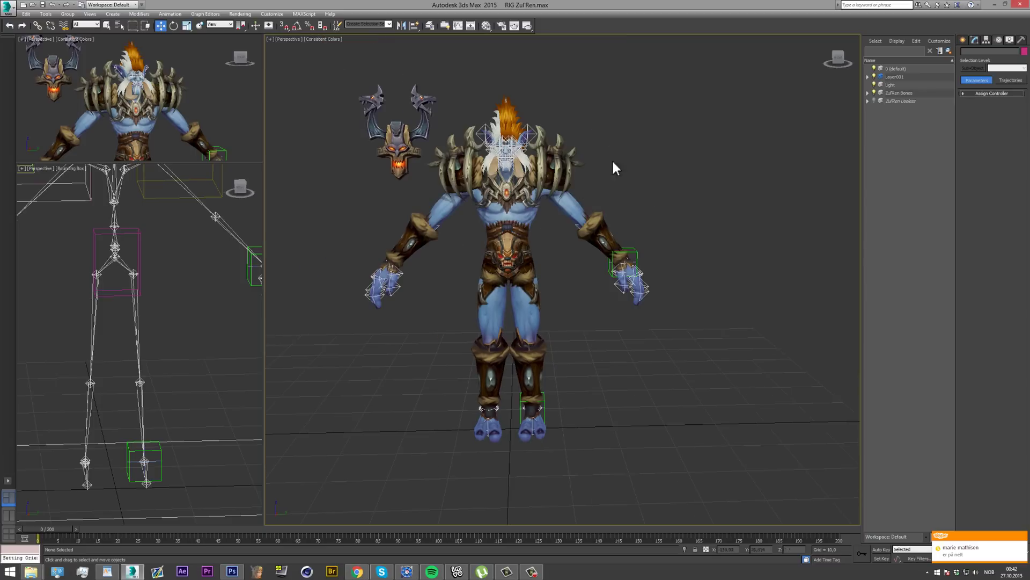
left_click(846, 55)
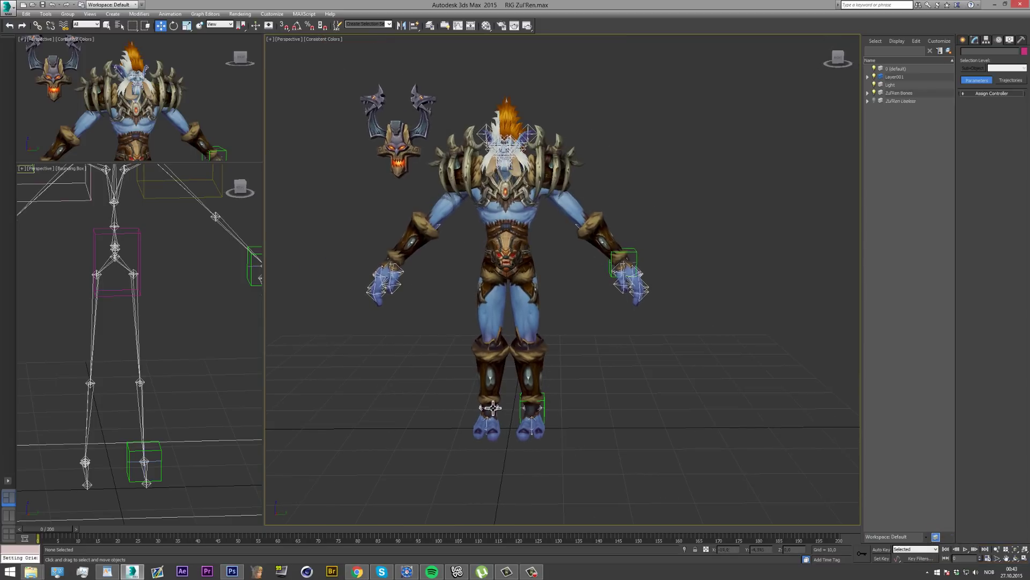
scroll(115, 250, "up", 5)
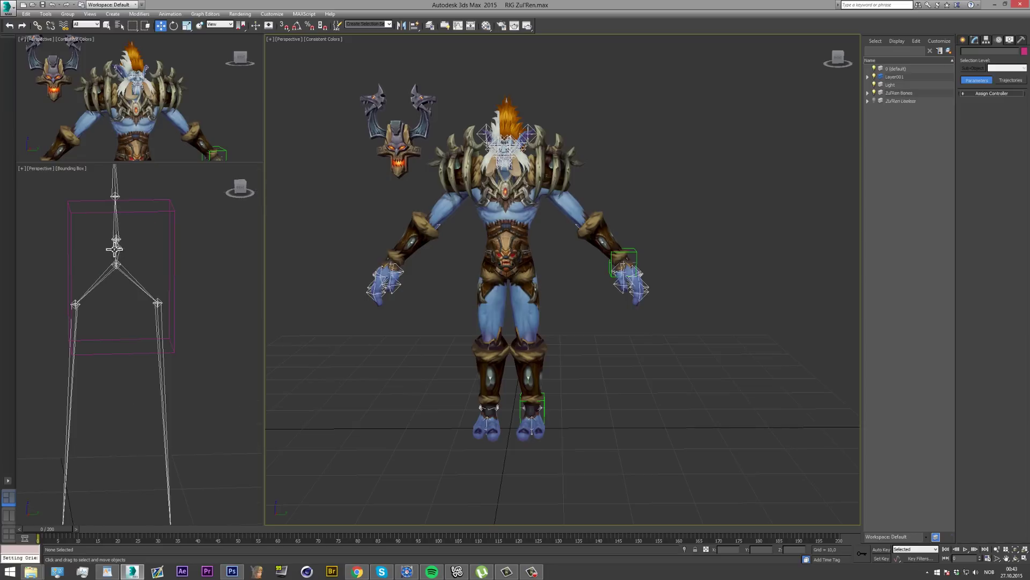
left_click(118, 247)
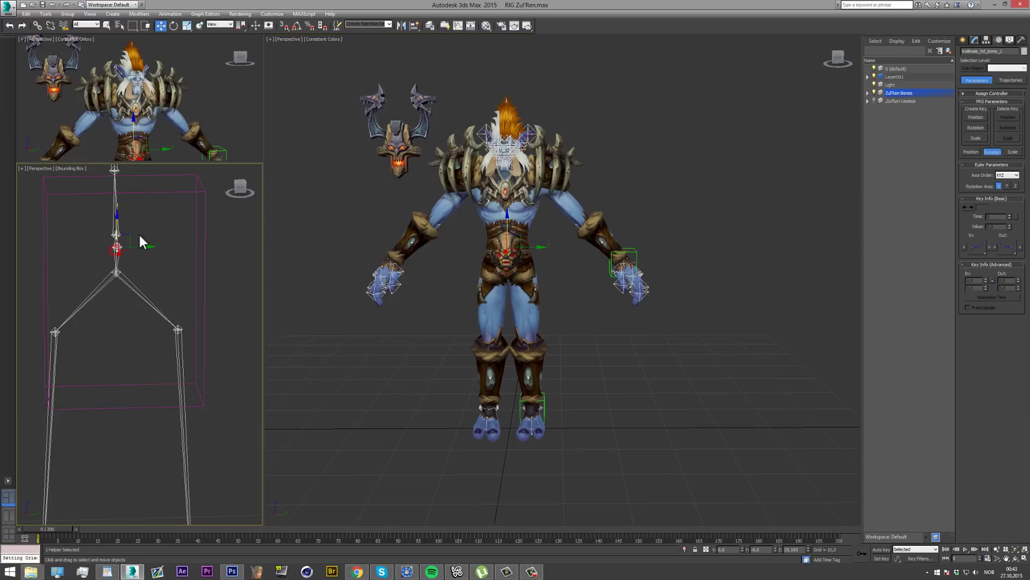
mouse_move(243, 188)
left_mouse_down()
mouse_move(253, 185)
mouse_move(31, 189)
mouse_move(239, 191)
left_mouse_up()
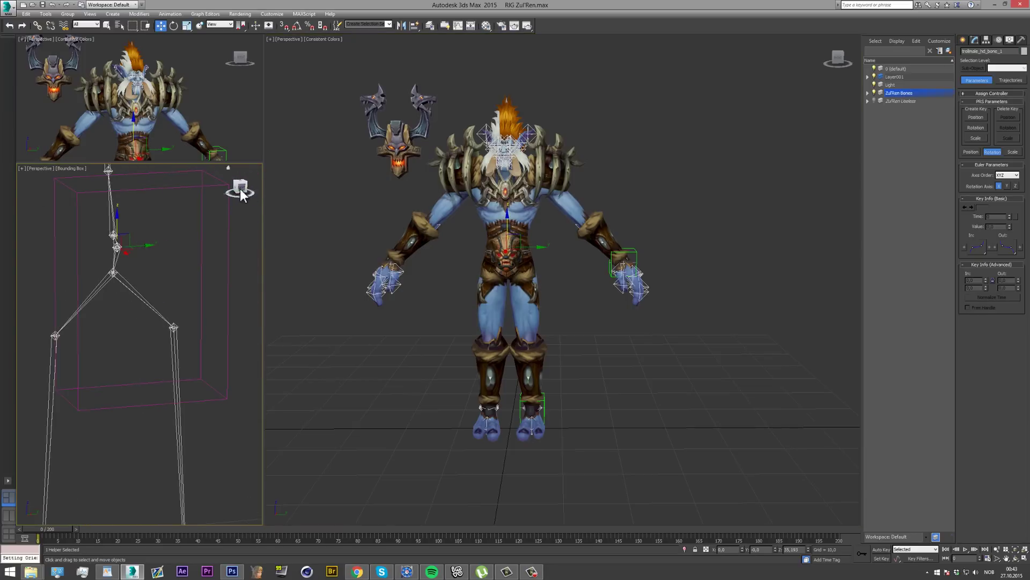
left_click_drag(540, 247, 539, 379)
key("ctrl+z")
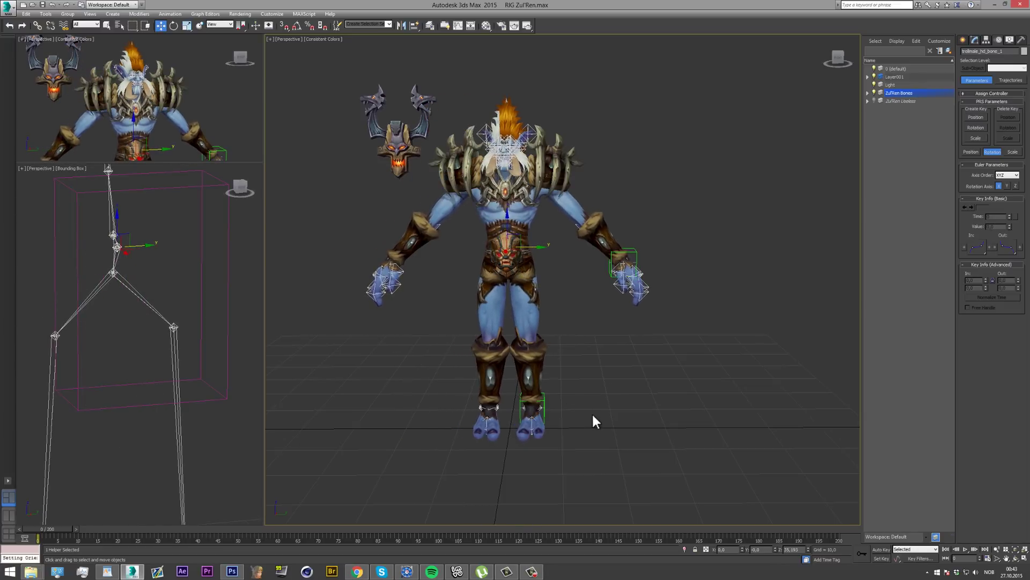
Rotate the pelvis bone to test the leg rig, then undo the rotation
scroll(593, 416, "down", 1)
scroll(534, 285, "up", 2)
left_click_drag(836, 57, 852, 60)
left_click(242, 188)
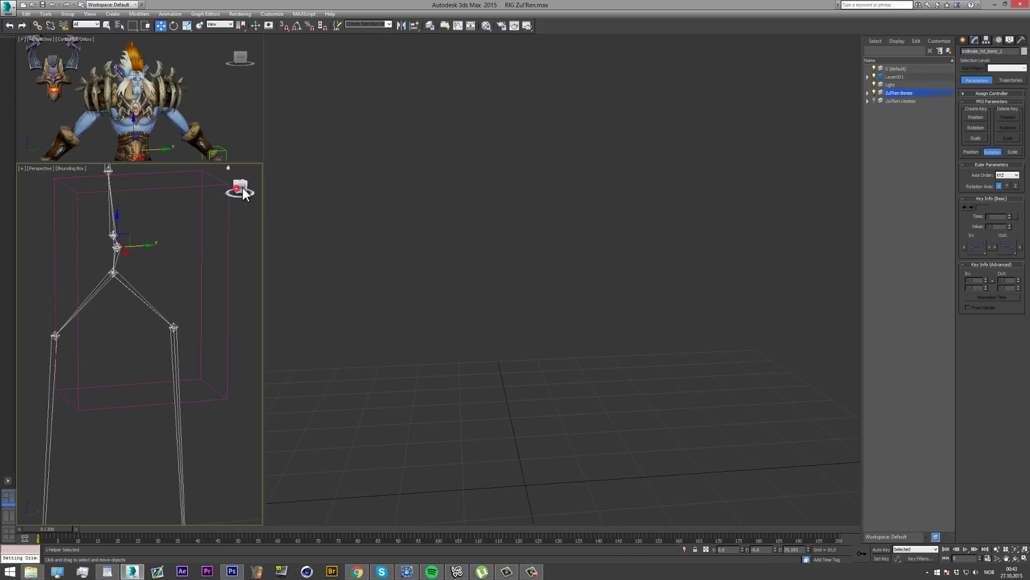
left_click_drag(241, 187, 242, 187)
left_click(118, 246)
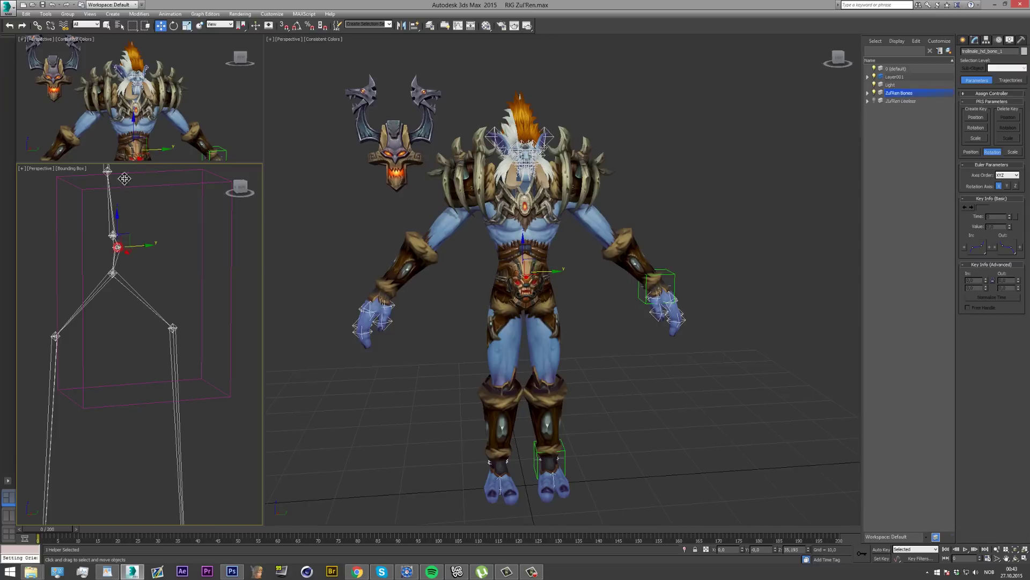
left_click(173, 26)
mouse_move(528, 266)
left_mouse_down()
mouse_move(568, 266)
mouse_move(512, 242)
mouse_move(525, 265)
left_mouse_up()
key("ctrl+z")
left_click(121, 246)
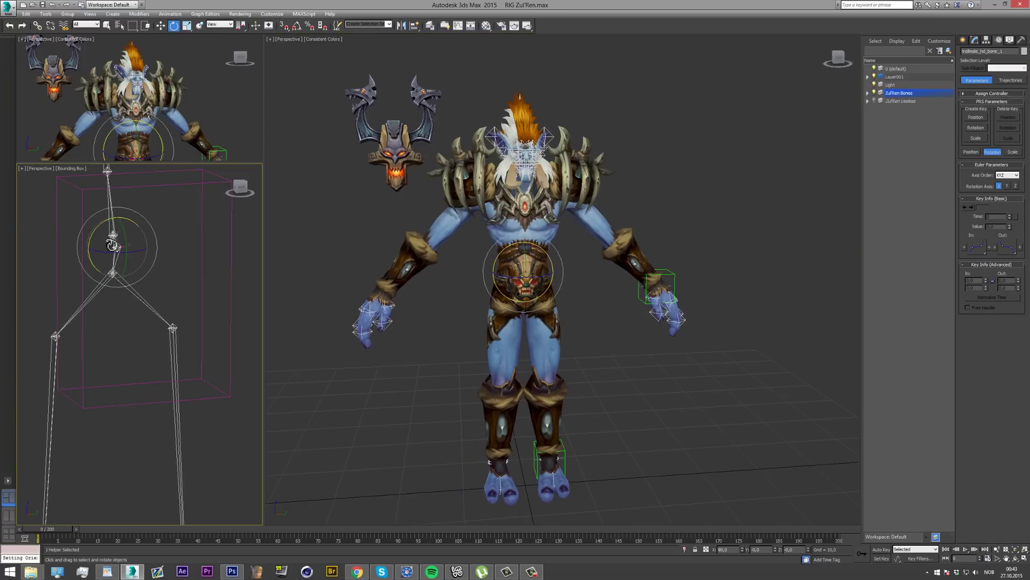
scroll(117, 244, "up", 2)
scroll(118, 245, "down", 1)
scroll(118, 247, "down", 3)
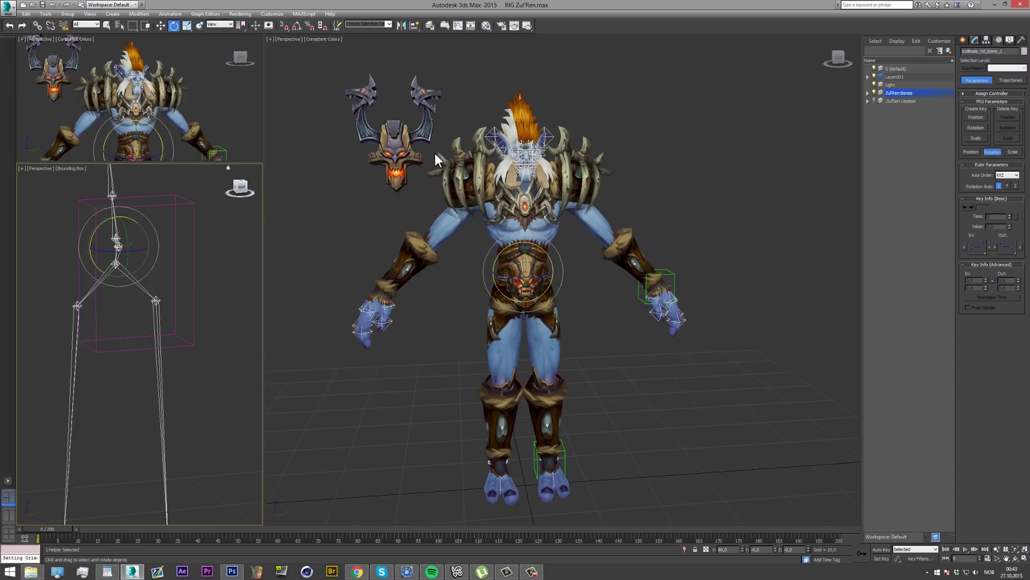
Clone the hand dummy toward the belly and scale the copy up to 215 percent
left_click(964, 38)
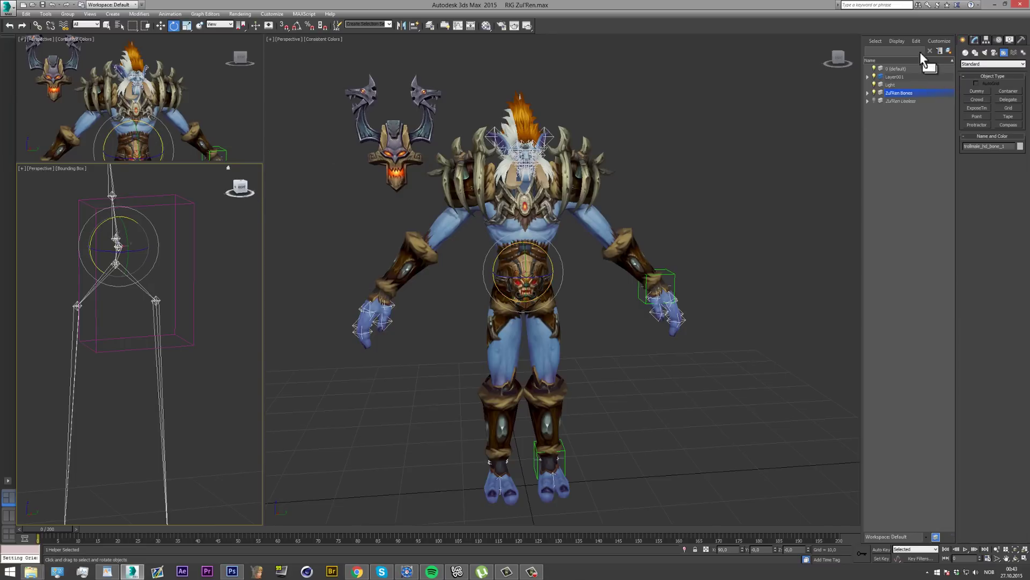
left_click(160, 25)
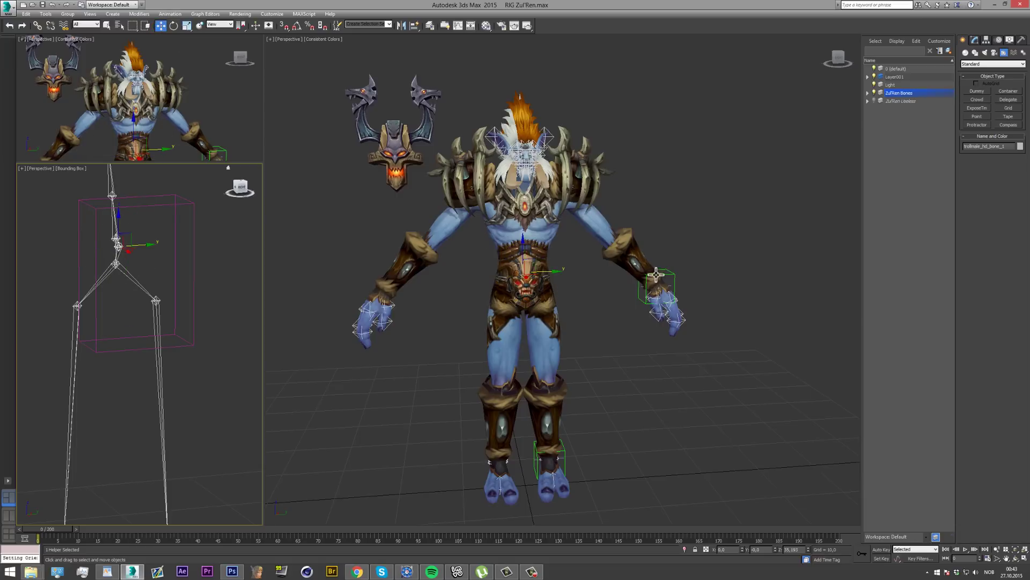
left_click_drag(673, 272, 603, 272, "shift")
left_click(518, 320)
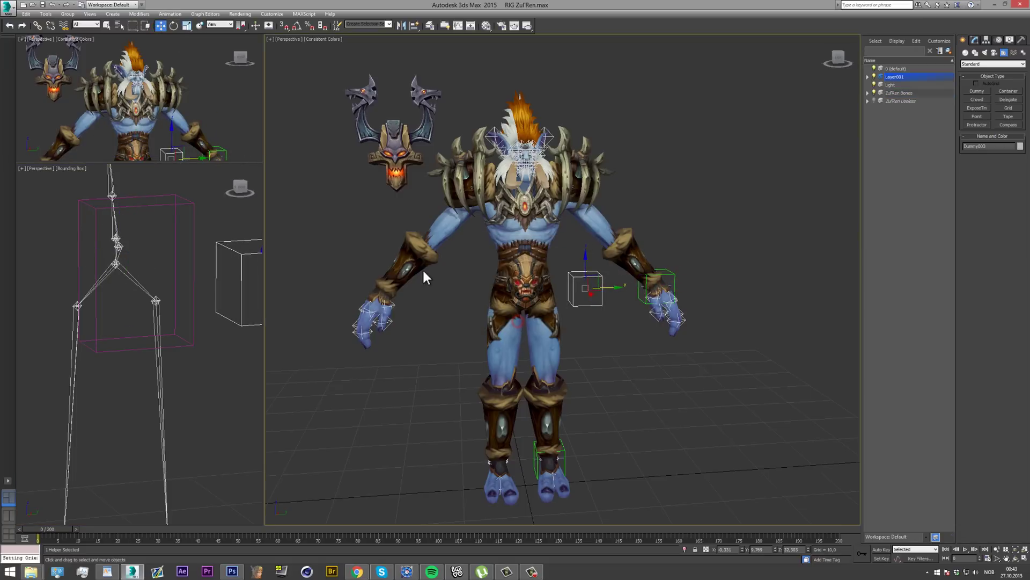
left_click(186, 25)
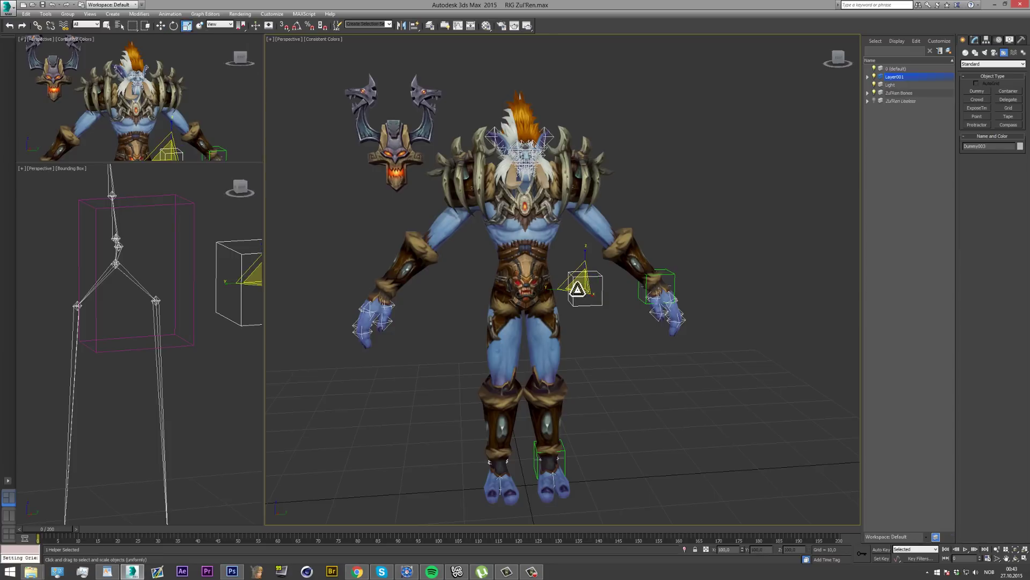
left_click_drag(582, 286, 580, 237)
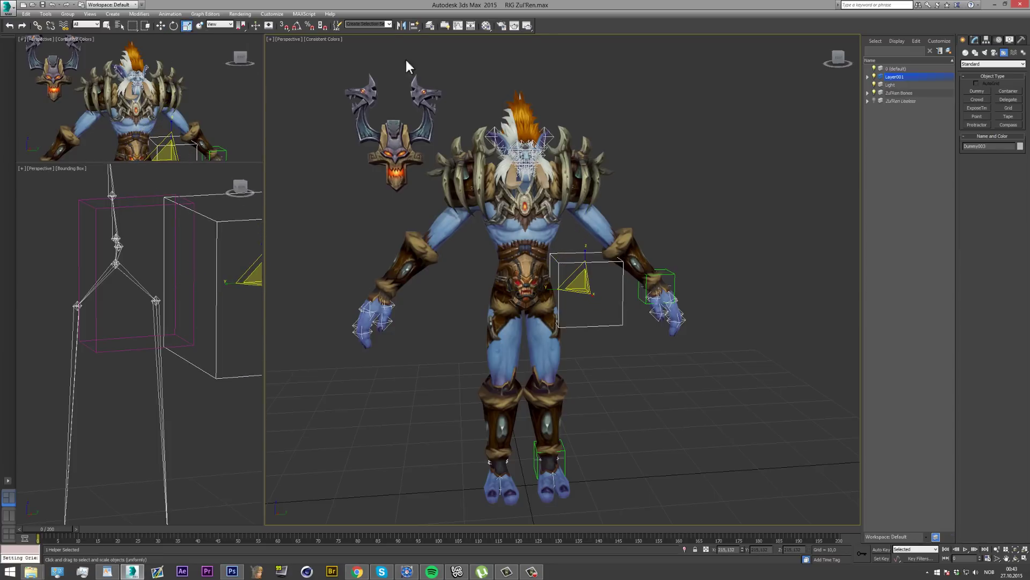
Align the new dummy to the pelvis bone, shrink it around the hips, and pick the pelvis for linking
left_click(414, 25)
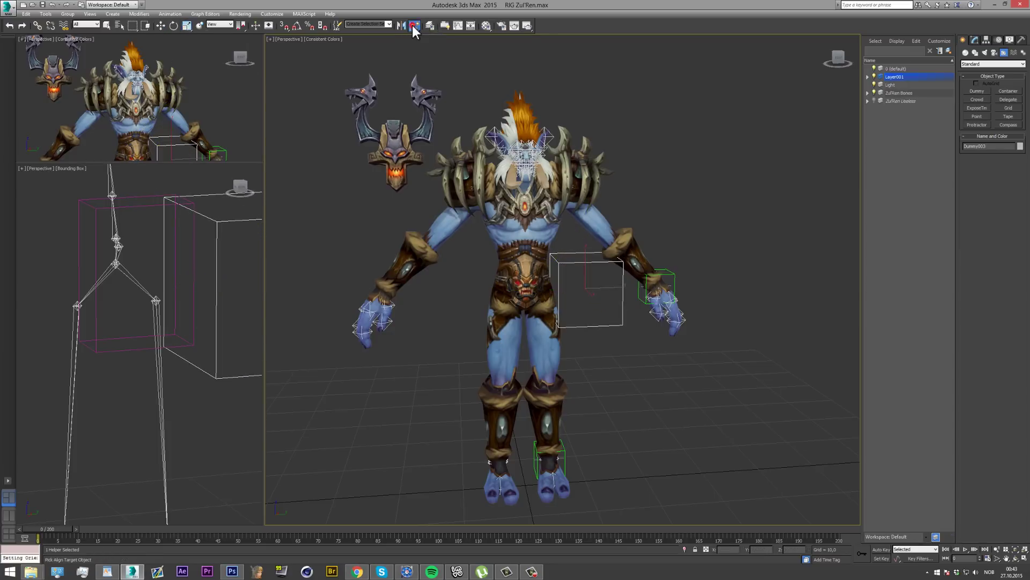
left_click(117, 240)
key("w")
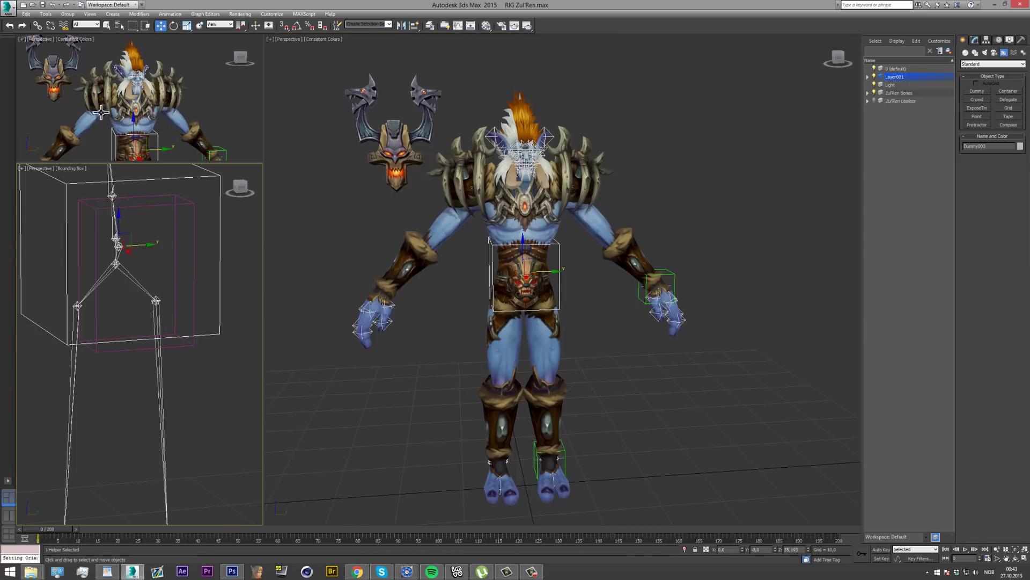
left_click(186, 25)
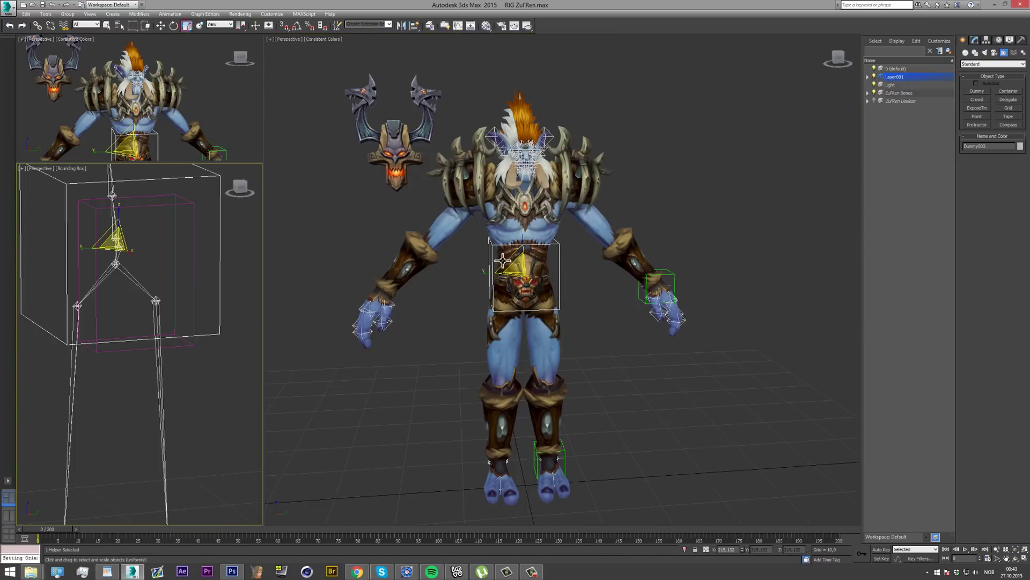
left_click_drag(507, 262, 513, 275)
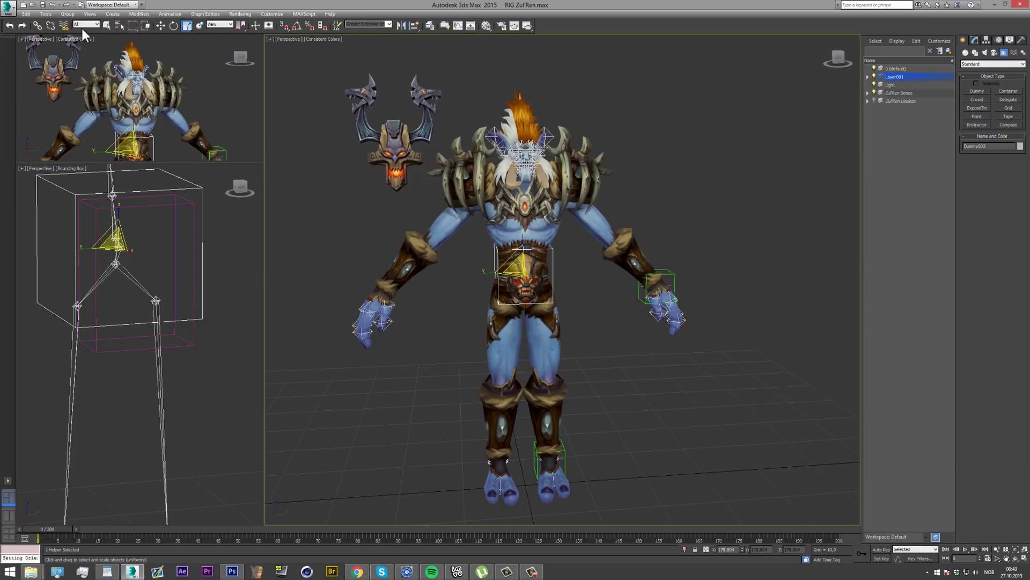
left_click(37, 27)
left_click(120, 245)
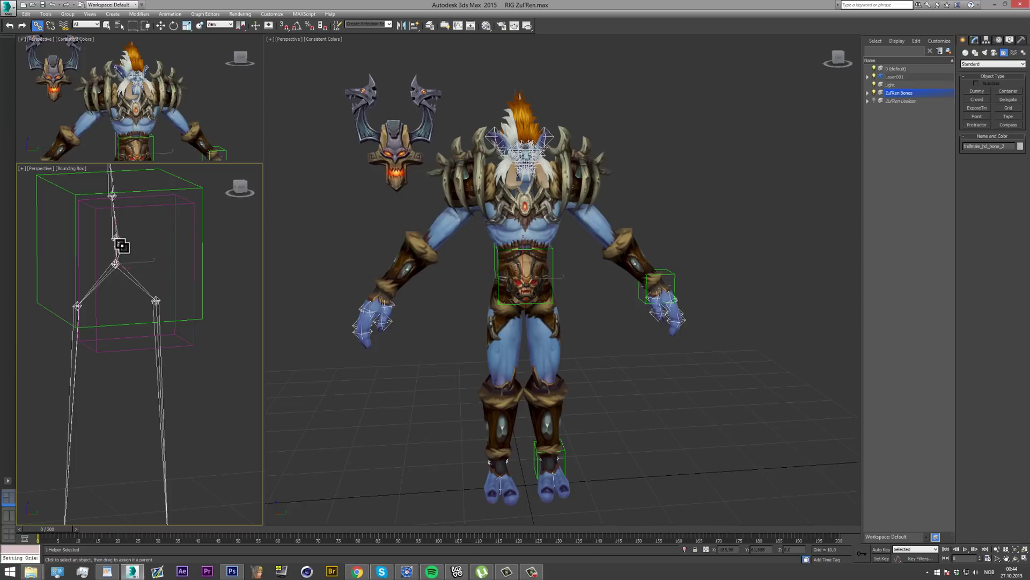
Link the pelvis bone to the hip dummy, test it with rotations, and undo them
left_click_drag(119, 244, 153, 256)
left_click_drag(178, 177, 177, 176)
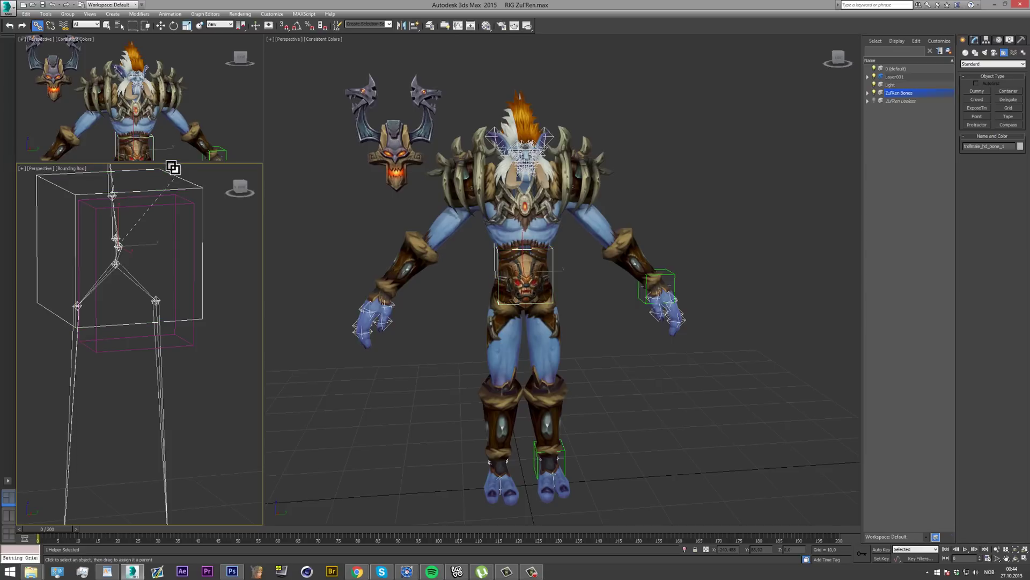
left_click(173, 26)
mouse_move(131, 240)
left_mouse_down()
mouse_move(107, 245)
mouse_move(113, 224)
mouse_move(132, 242)
mouse_move(119, 242)
left_mouse_up()
middle_click(474, 257)
key("ctrl+z")
left_click_drag(518, 259, 518, 290)
key("ctrl+z")
right_click(518, 291)
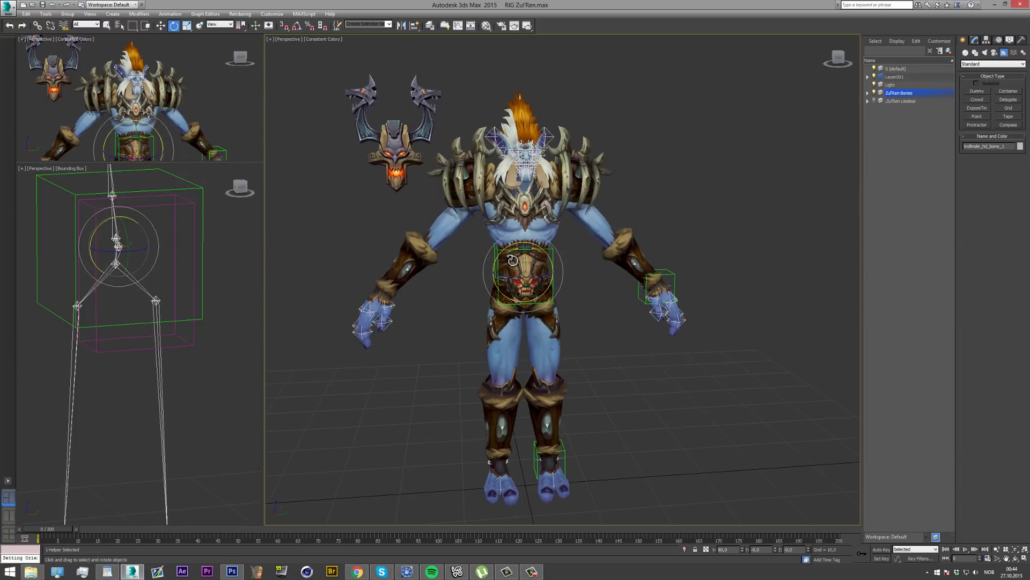
Move the hip dummy and the foot dummy to check the body and leg follow
mouse_move(839, 63)
left_mouse_down()
mouse_move(635, 65)
mouse_move(800, 67)
mouse_move(825, 57)
left_mouse_up()
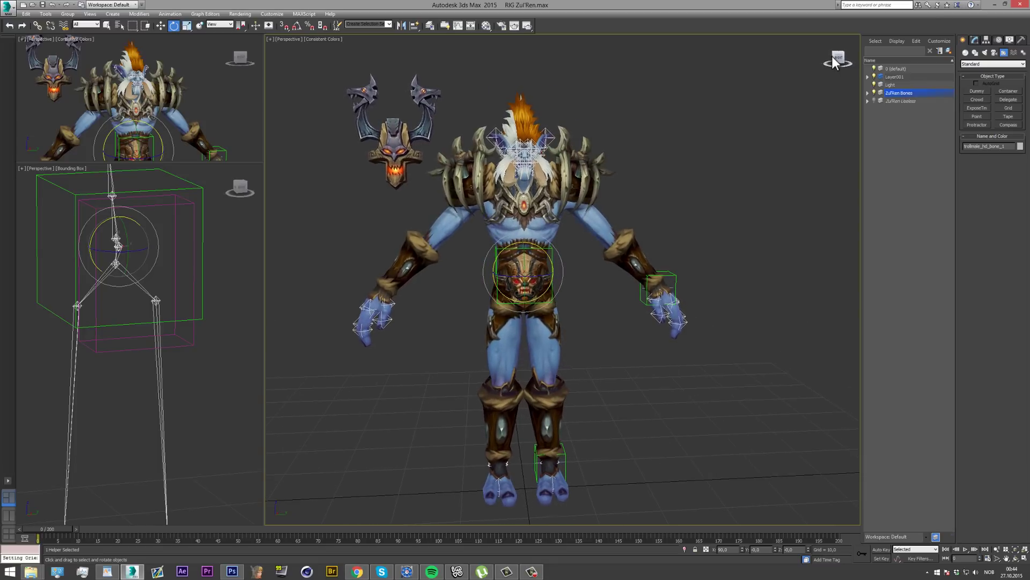
mouse_move(830, 56)
left_mouse_down()
mouse_move(845, 60)
mouse_move(289, 56)
mouse_move(835, 58)
left_mouse_up()
scroll(146, 390, "down", 5)
scroll(142, 369, "up", 3)
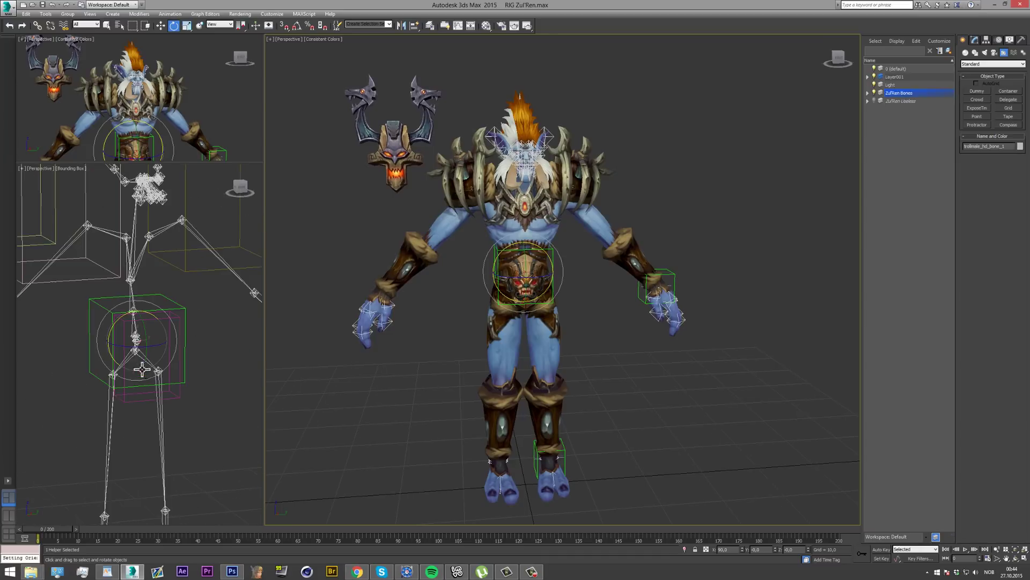
scroll(131, 345, "down", 3)
scroll(130, 334, "up", 3)
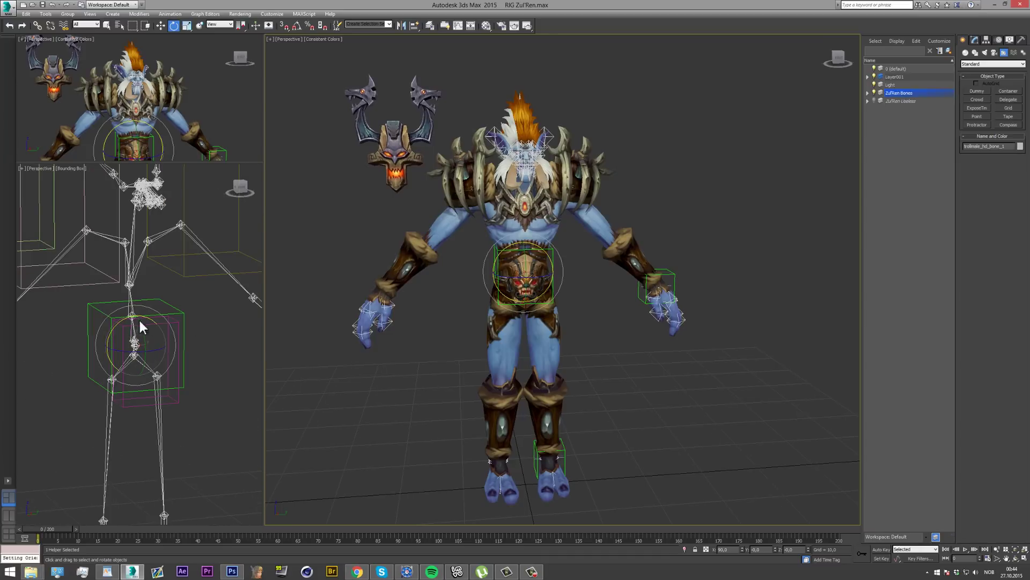
left_click(141, 319)
left_click(161, 25)
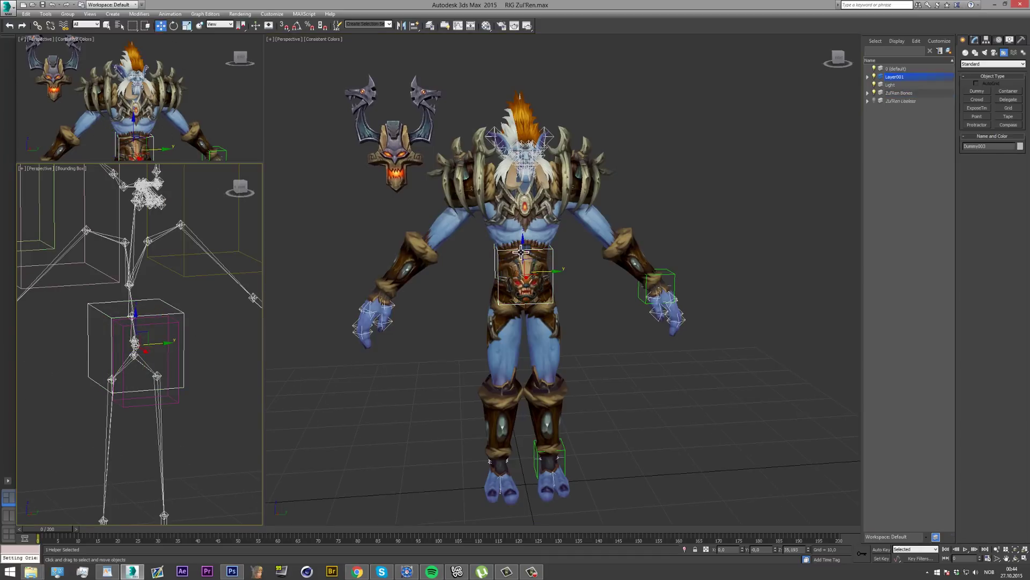
left_click_drag(521, 252, 520, 342)
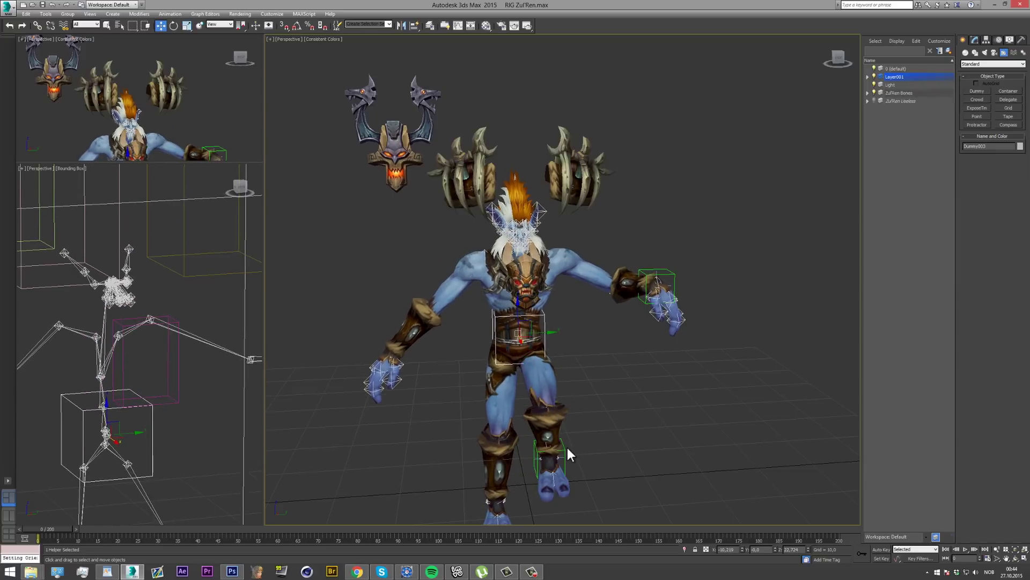
left_click_drag(560, 455, 618, 453)
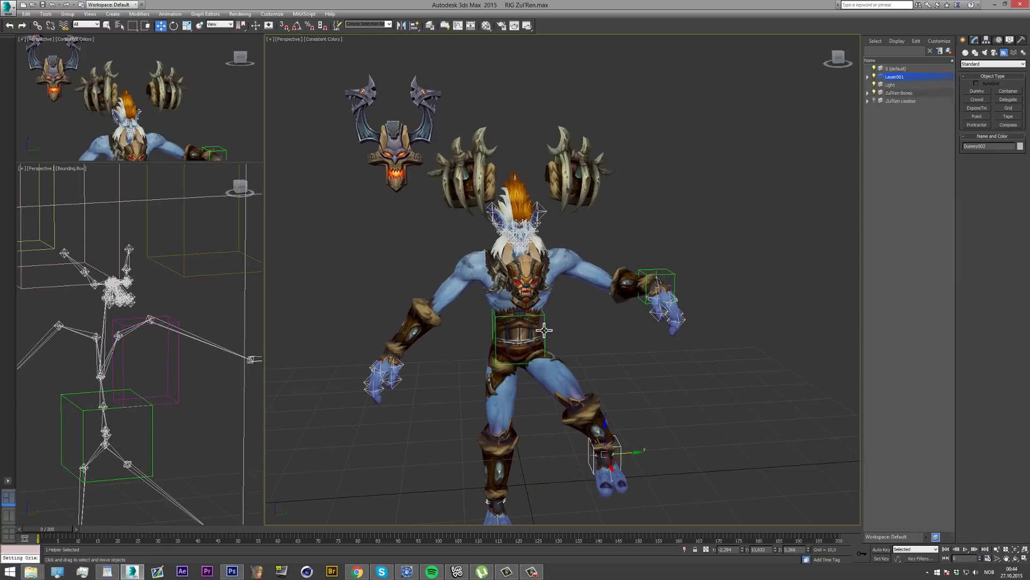
left_click(544, 330)
left_click_drag(555, 343, 629, 351)
Select the hand and foot dummies together for linking
left_click(673, 272)
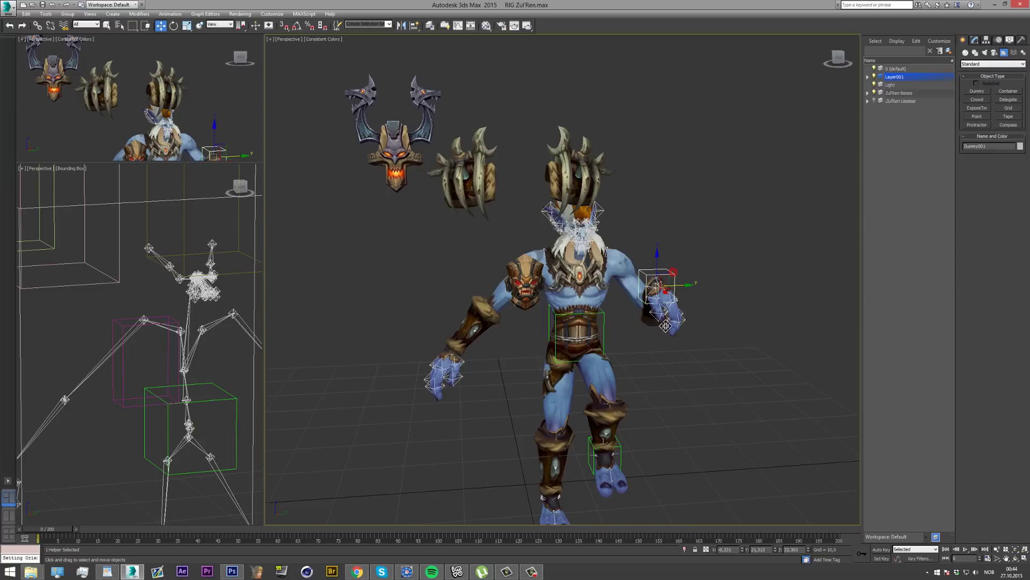
left_click(605, 453, "ctrl")
left_click(37, 25)
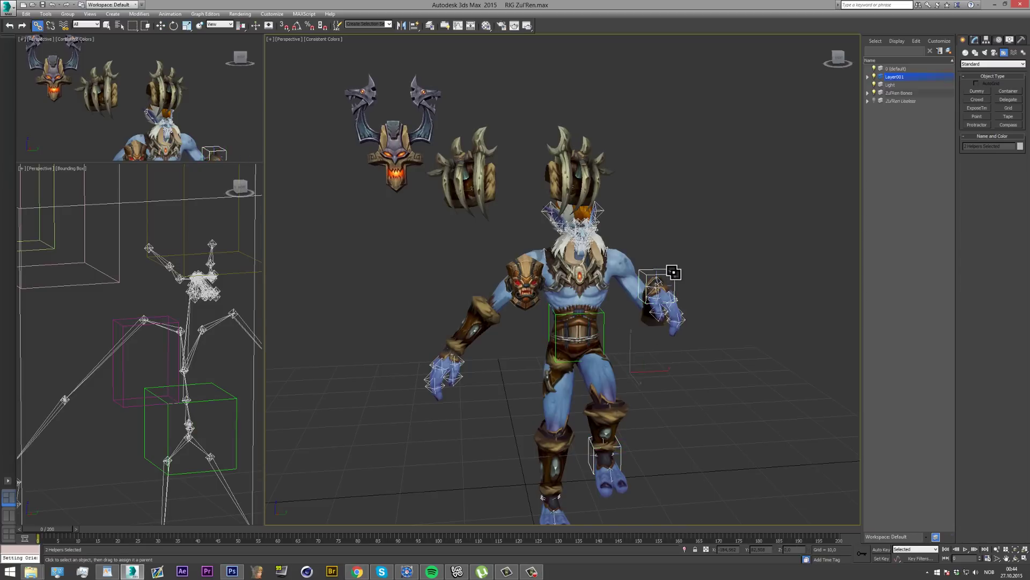
Link the hand and foot dummies under the hip dummy, test-move it, and undo
left_click_drag(669, 229, 606, 329)
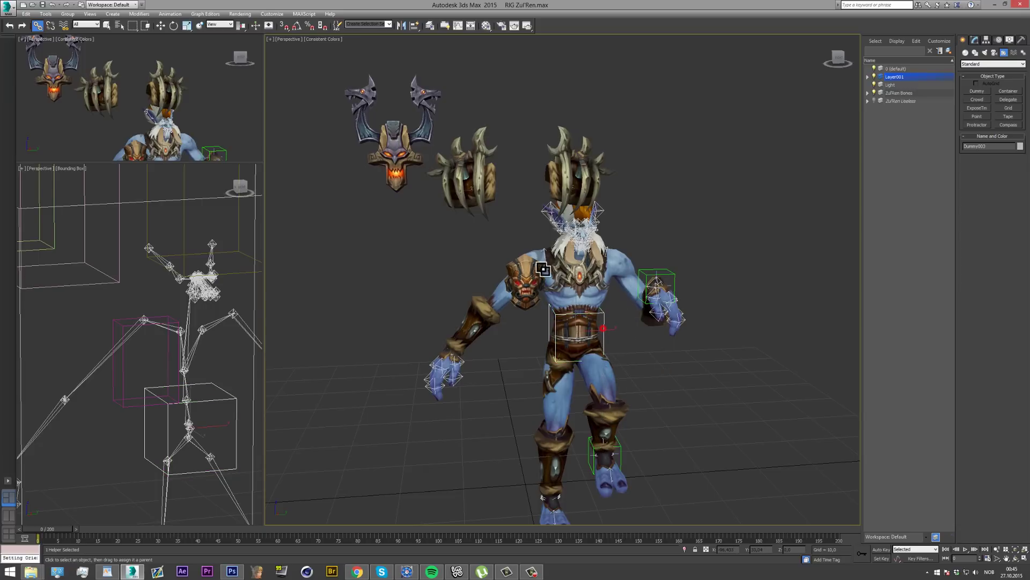
left_click(161, 25)
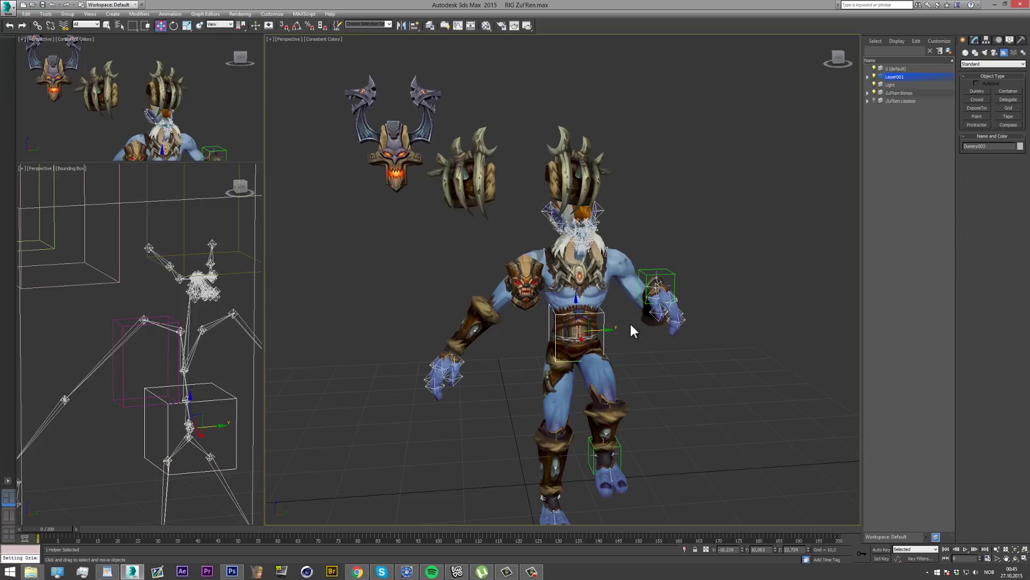
left_click_drag(608, 329, 547, 337)
key("ctrl+z")
key("ctrl+z")
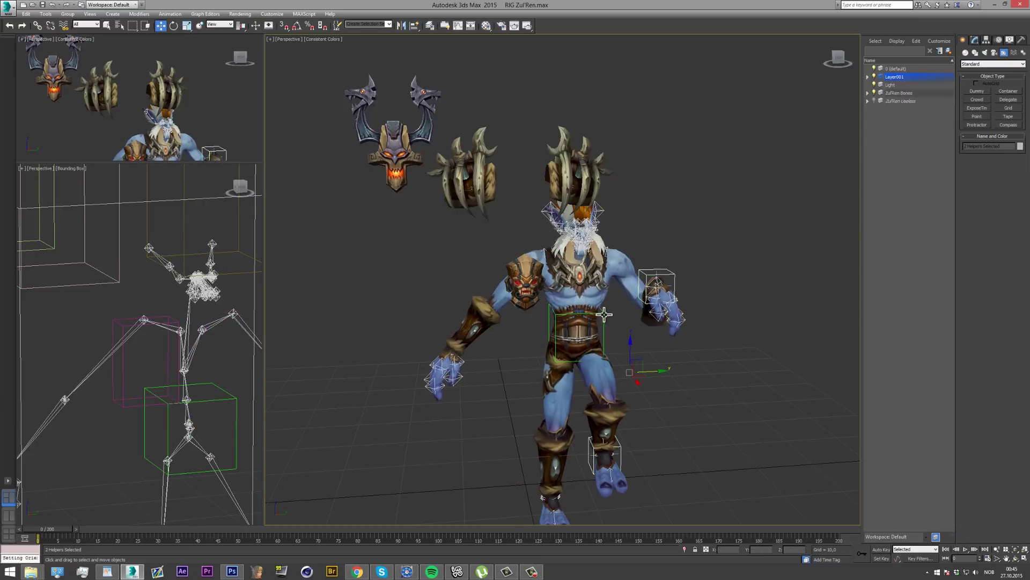
Move the hip dummy left and up to test, undoing back to the rest pose
left_click(604, 315)
left_click_drag(604, 330, 579, 358)
key("ctrl+z")
left_click_drag(577, 307, 586, 249)
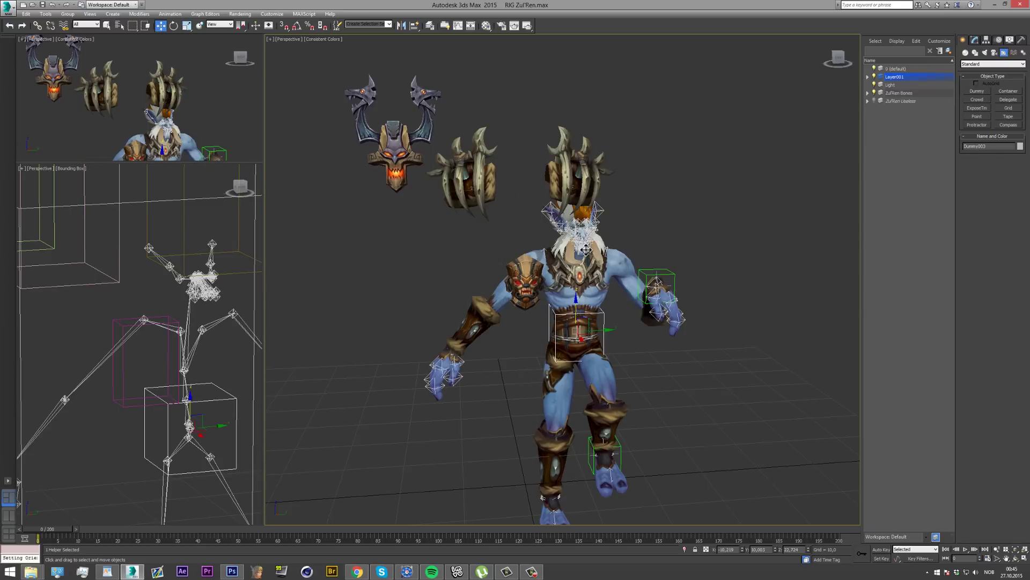
key("ctrl+z")
key("ctrl+z")
key("ctrl+z")
key("ctrl+z")
key("ctrl+z")
key("ctrl+z")
key("ctrl+z")
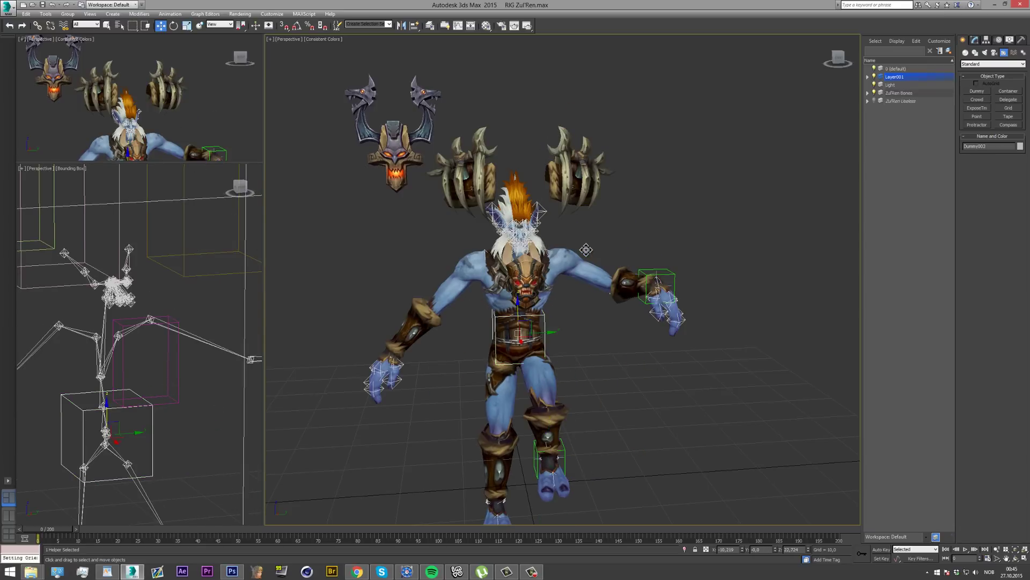
left_click(601, 352)
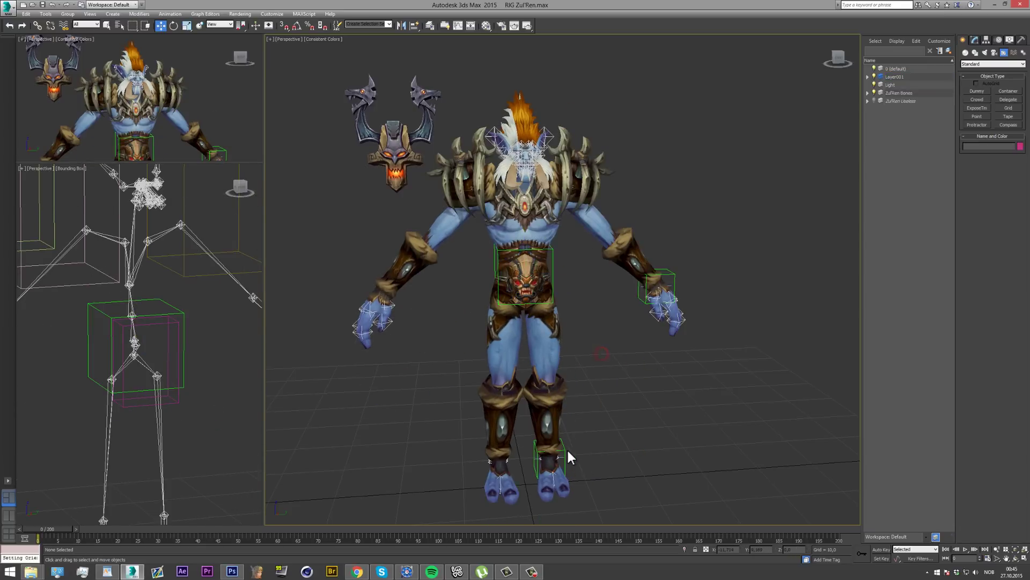
Clone the foot dummy as a copy between the feet and shrink it
left_click(565, 447)
left_click_drag(572, 457, 521, 459, "shift")
left_click(507, 323)
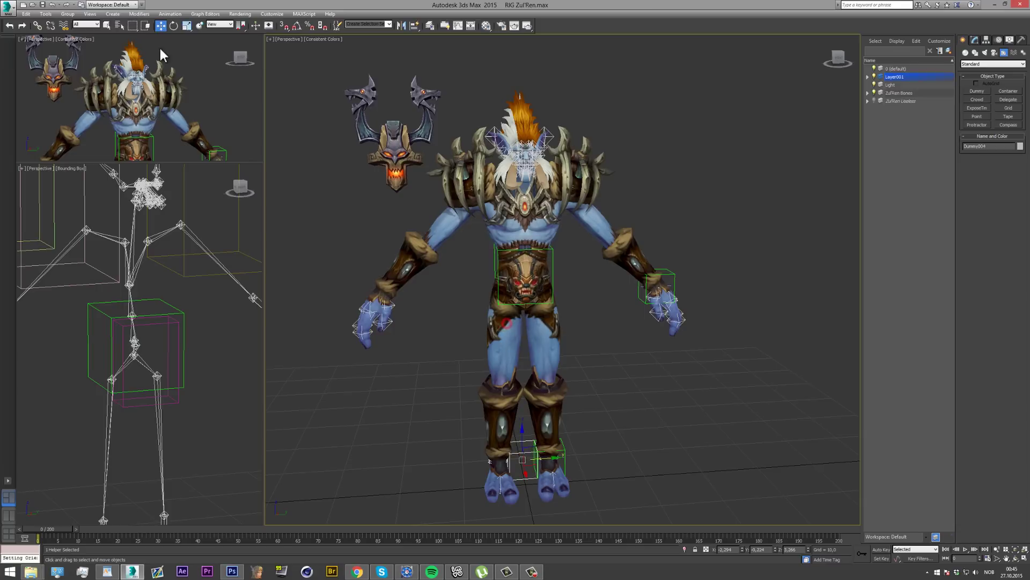
left_click(187, 26)
mouse_move(518, 458)
left_mouse_down()
mouse_move(504, 500)
mouse_move(567, 453)
left_mouse_up()
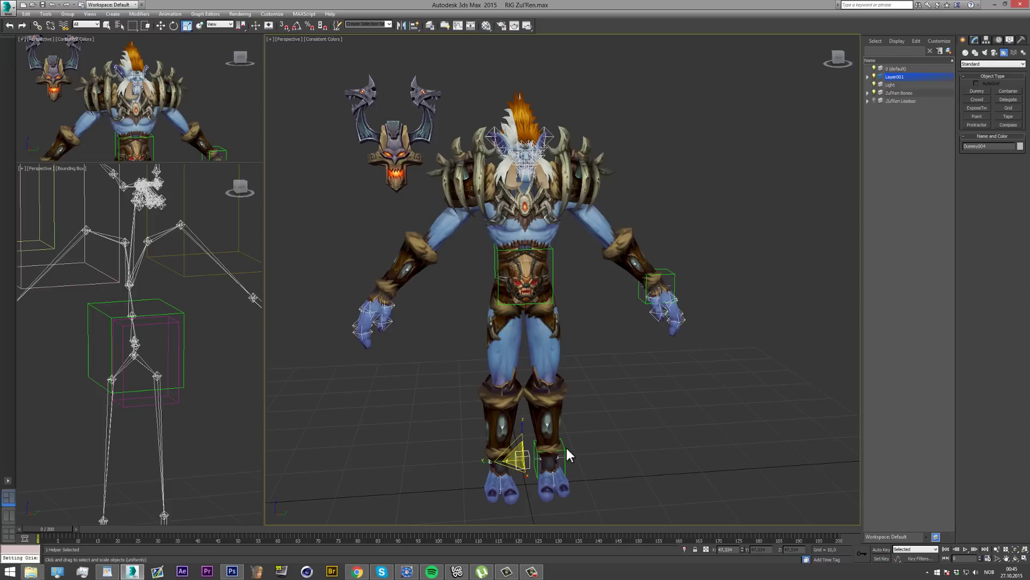
Link the foot, pelvis and hand dummies to the small helper between the feet
left_click(564, 449)
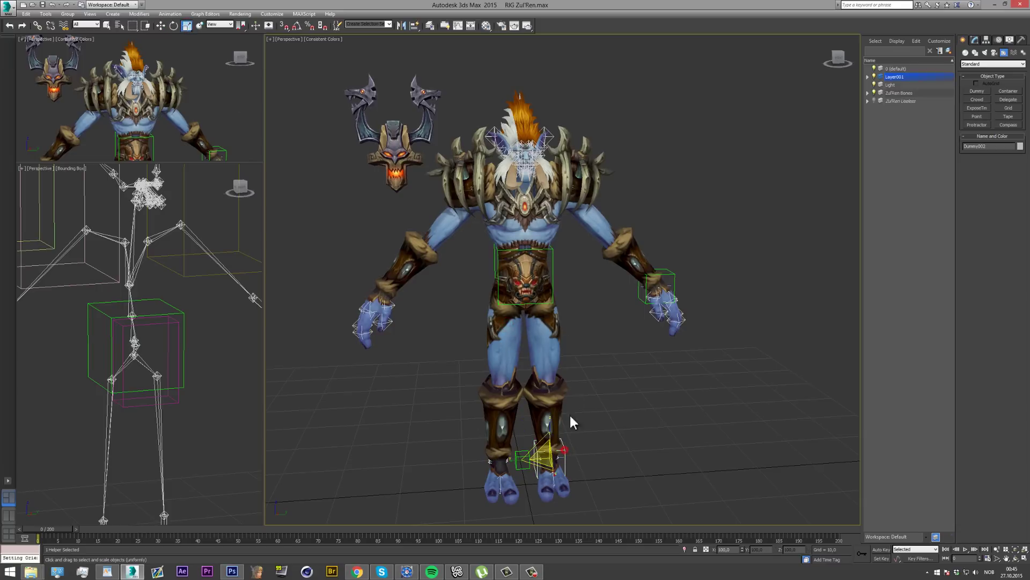
left_click(552, 263, "ctrl")
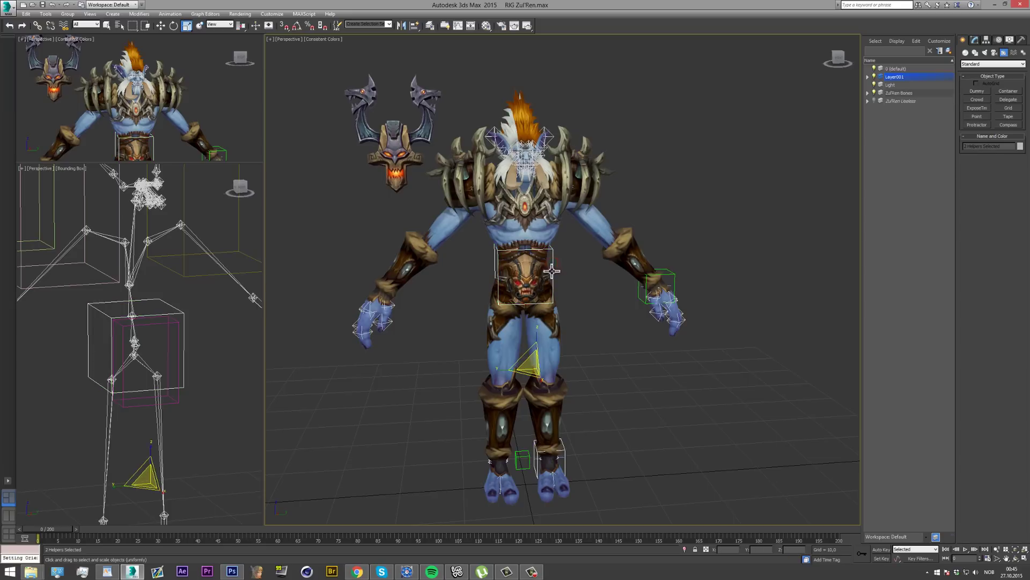
left_click(660, 271, "ctrl")
left_click(36, 27)
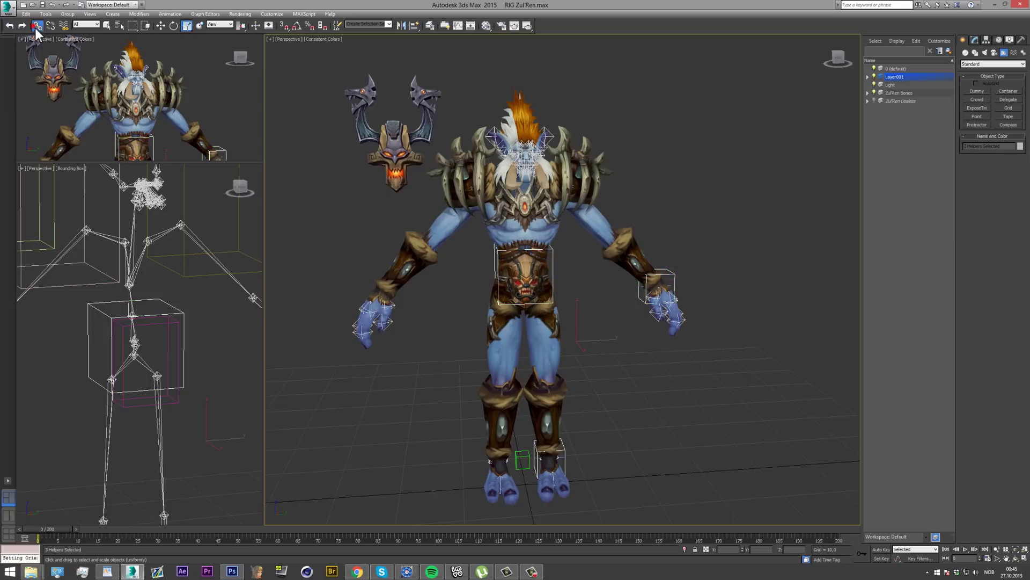
left_click_drag(673, 273, 522, 456)
left_click(523, 456)
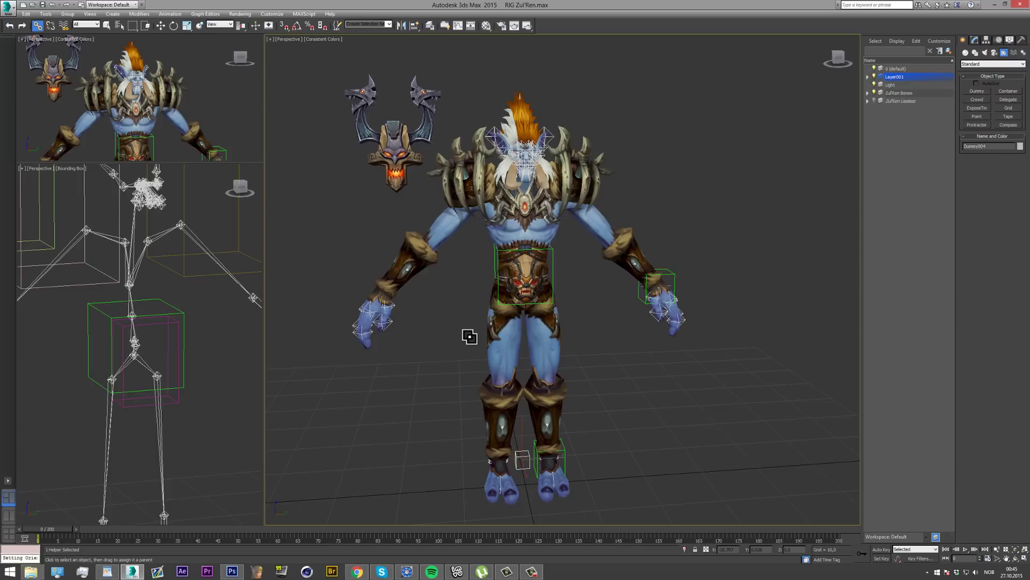
left_click(163, 25)
left_click(173, 25)
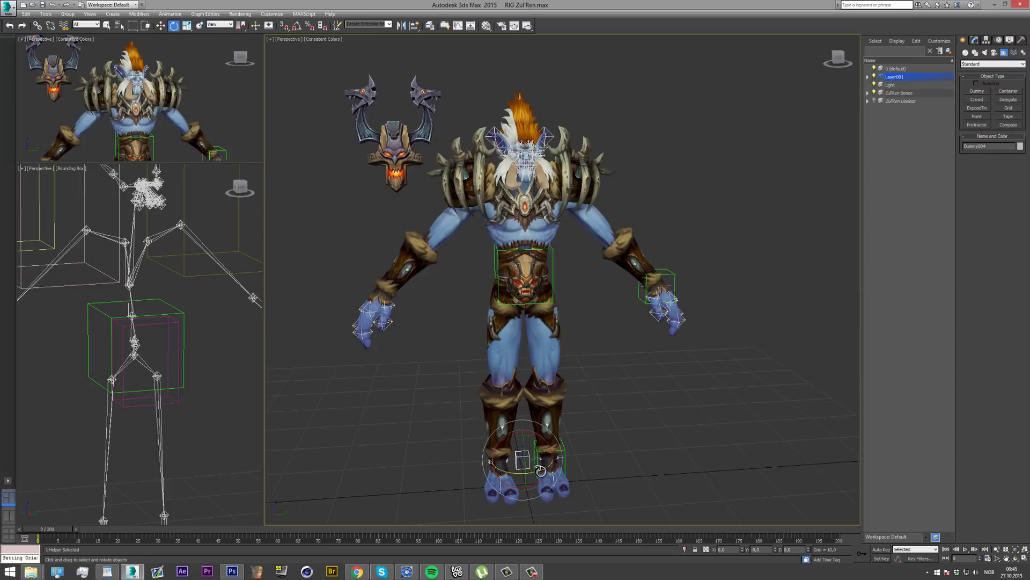
left_click_drag(539, 472, 593, 478)
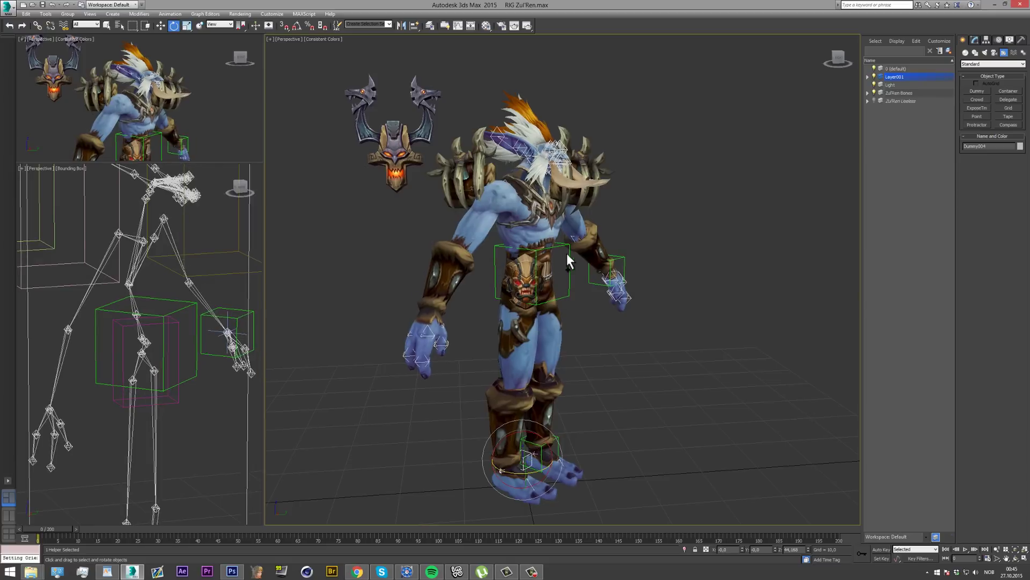
key("ctrl+z")
left_click(550, 247)
left_click(164, 26)
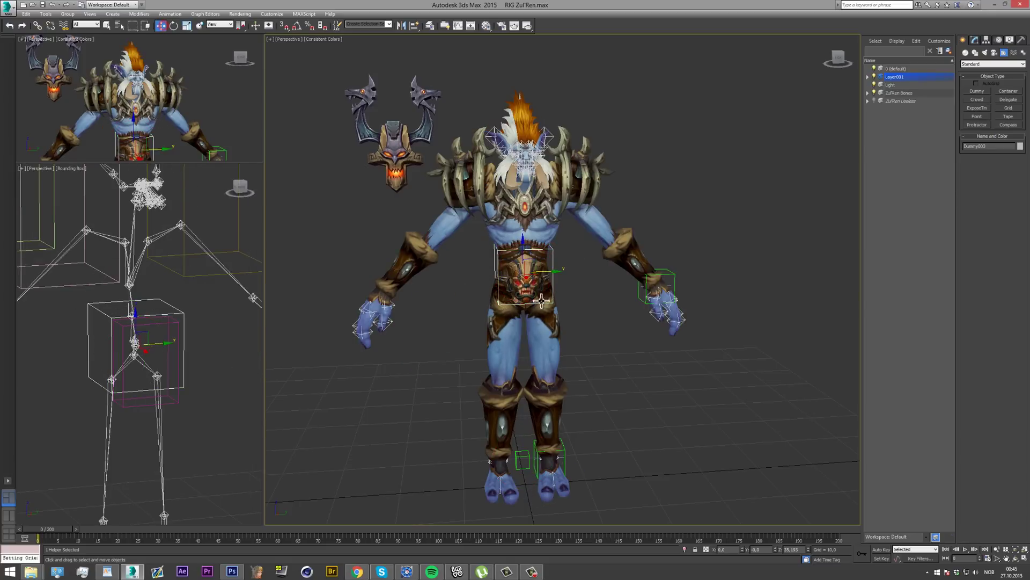
left_click_drag(522, 252, 545, 291)
left_click(521, 457)
left_click(522, 457)
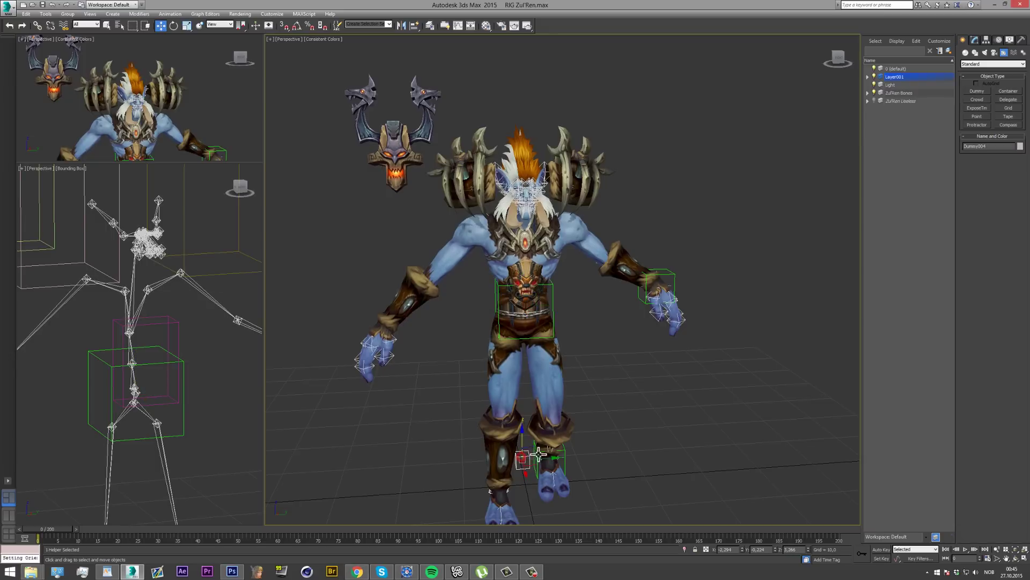
mouse_move(539, 459)
left_mouse_down()
mouse_move(701, 451)
mouse_move(522, 469)
left_mouse_up()
key("ctrl+z")
key("ctrl+z")
key("ctrl+z")
key("ctrl+z")
left_click(619, 402)
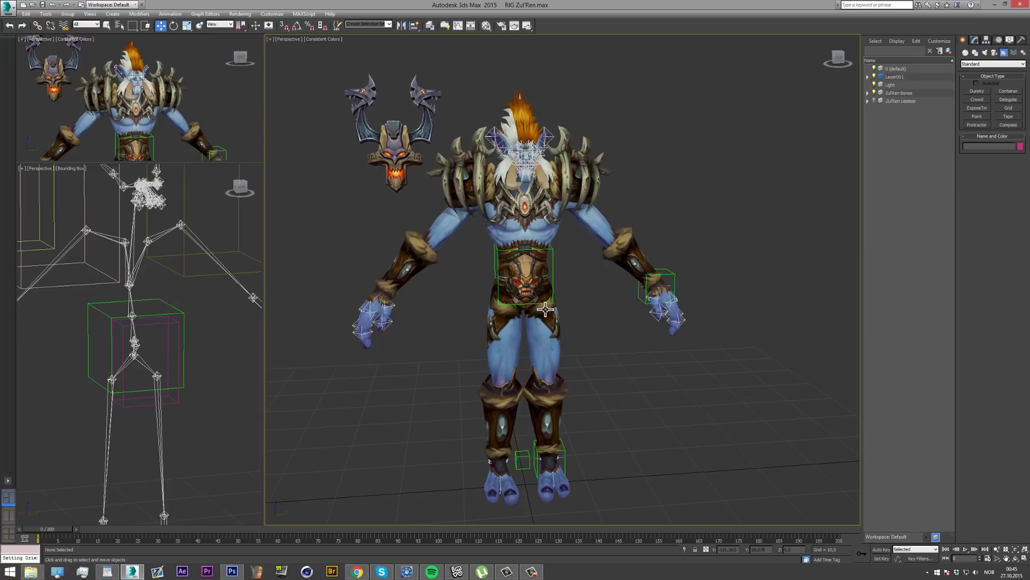
Orbit the Perspective view back to the front, render the troll, and move the render window up
left_click_drag(843, 57, 806, 83)
scroll(651, 396, "down", 5)
scroll(587, 405, "up", 4)
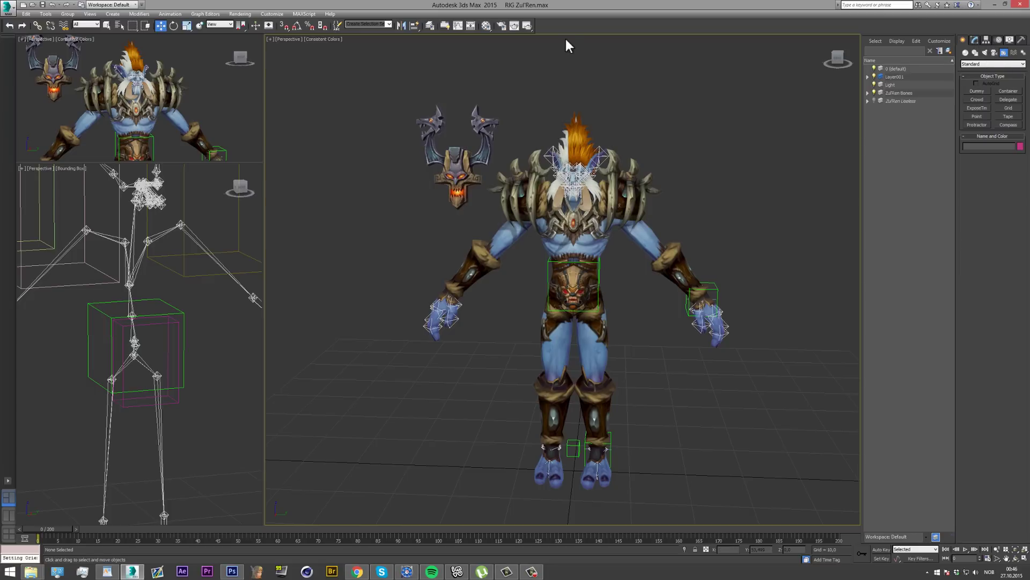
left_click(527, 26)
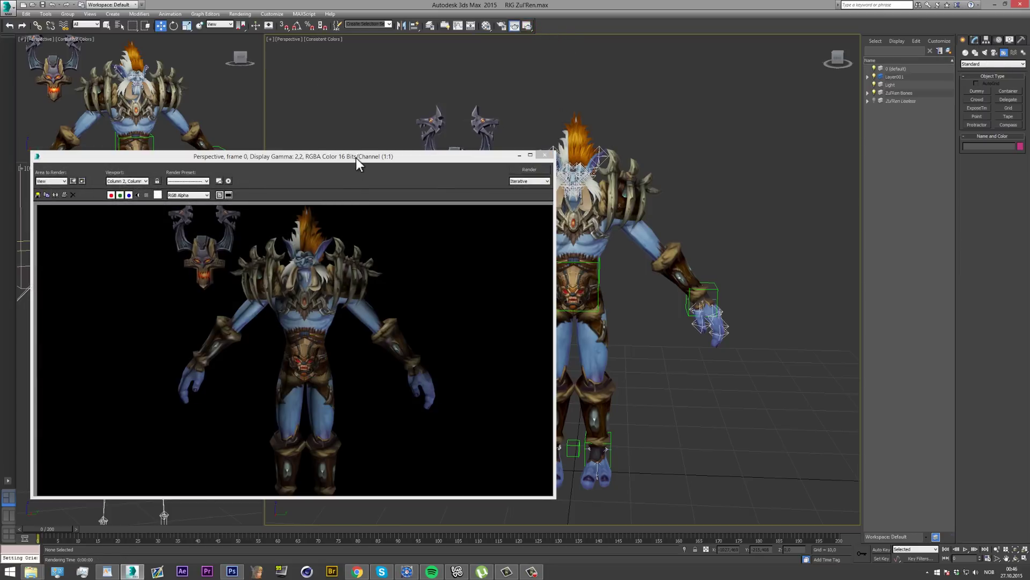
left_click_drag(356, 156, 340, 39)
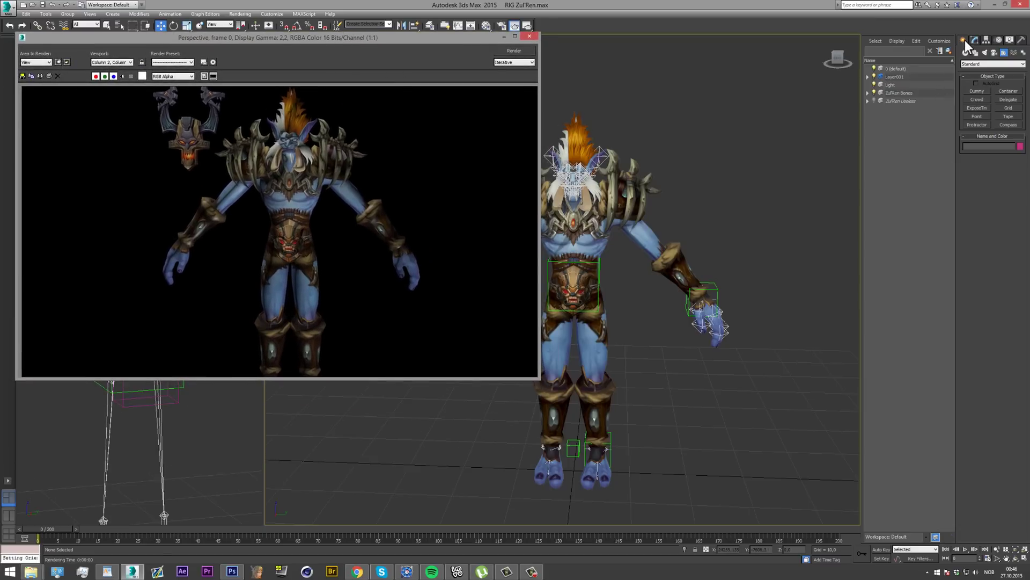
Place a Standard Omni light on the ground right of the troll, after briefly trying Photometric
left_click(985, 53)
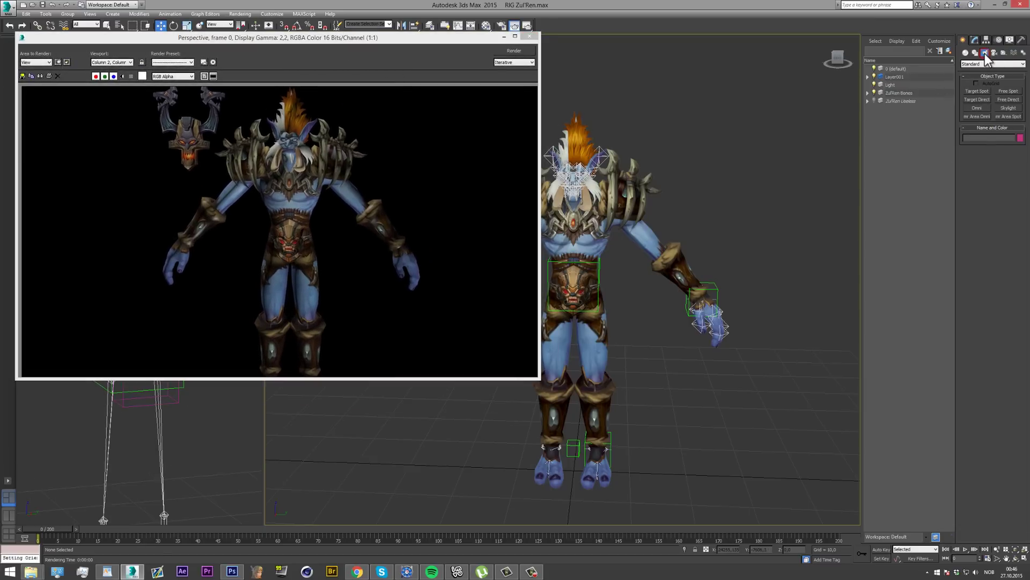
left_click(980, 64)
left_click(978, 71)
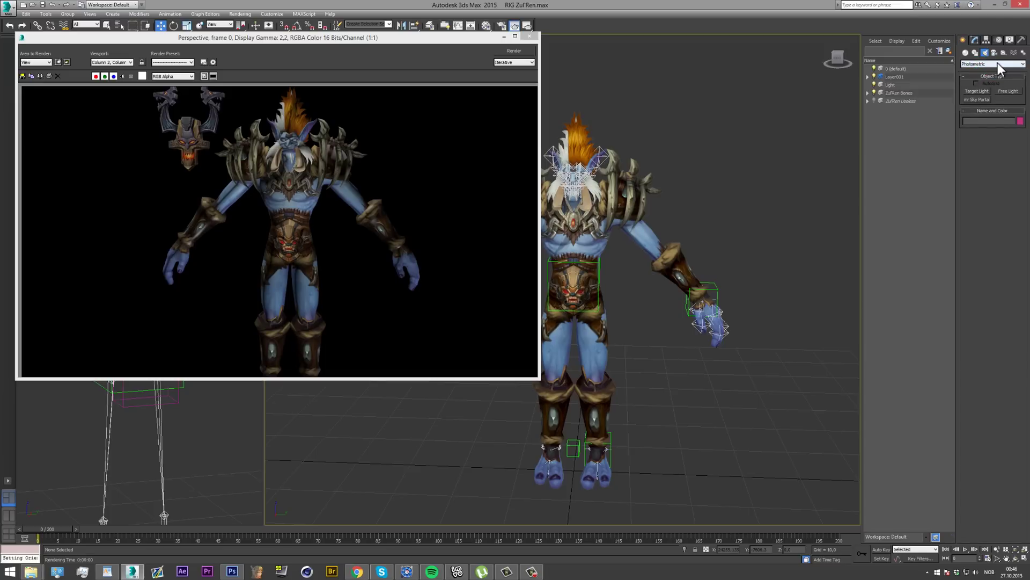
left_click(979, 63)
left_click(980, 73)
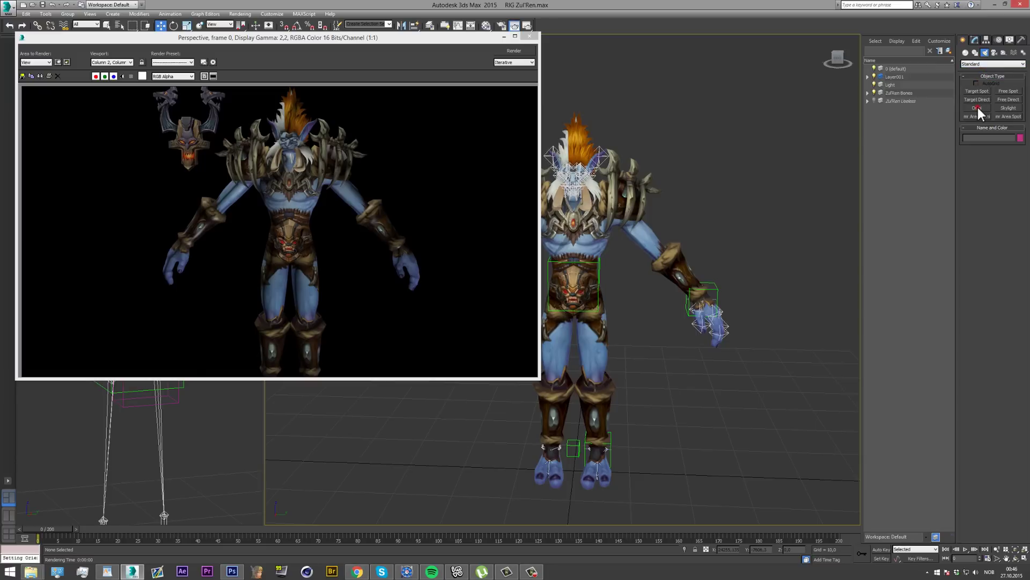
left_click(978, 107)
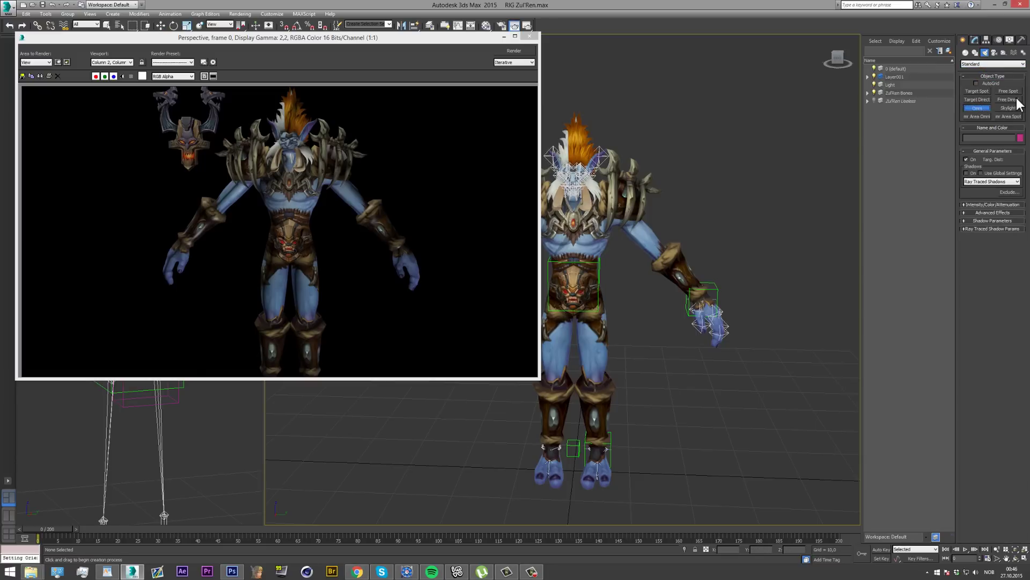
left_click(777, 390)
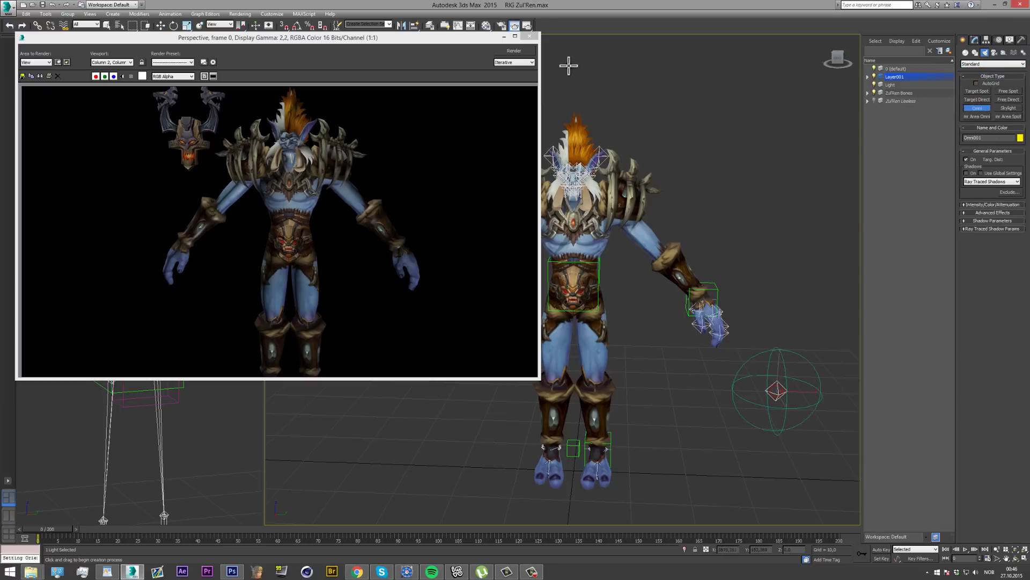
Render with Omni001, test Ambient Only under Advanced Effects, then turn Ambient Only off
left_click(516, 53)
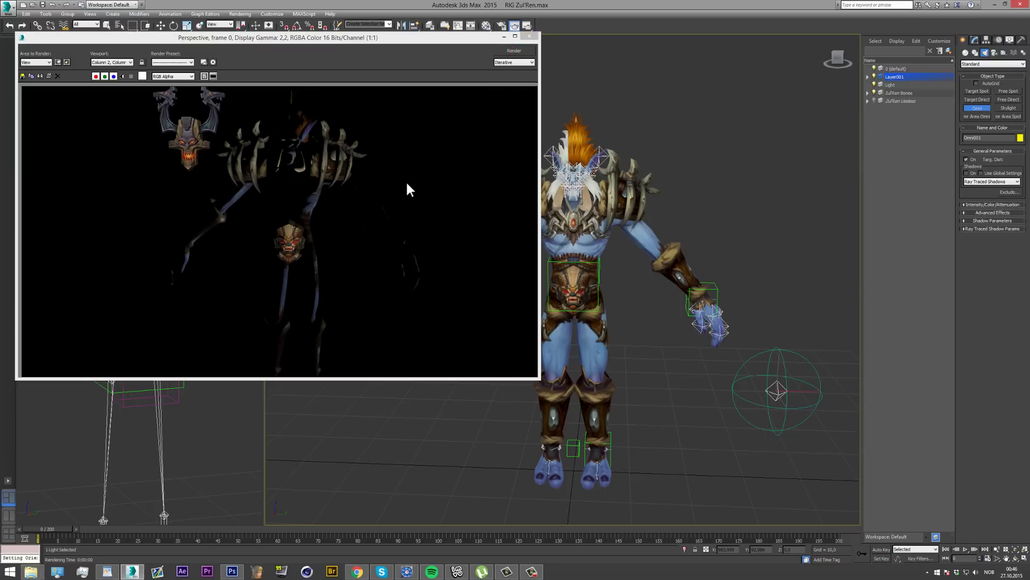
left_click(989, 213)
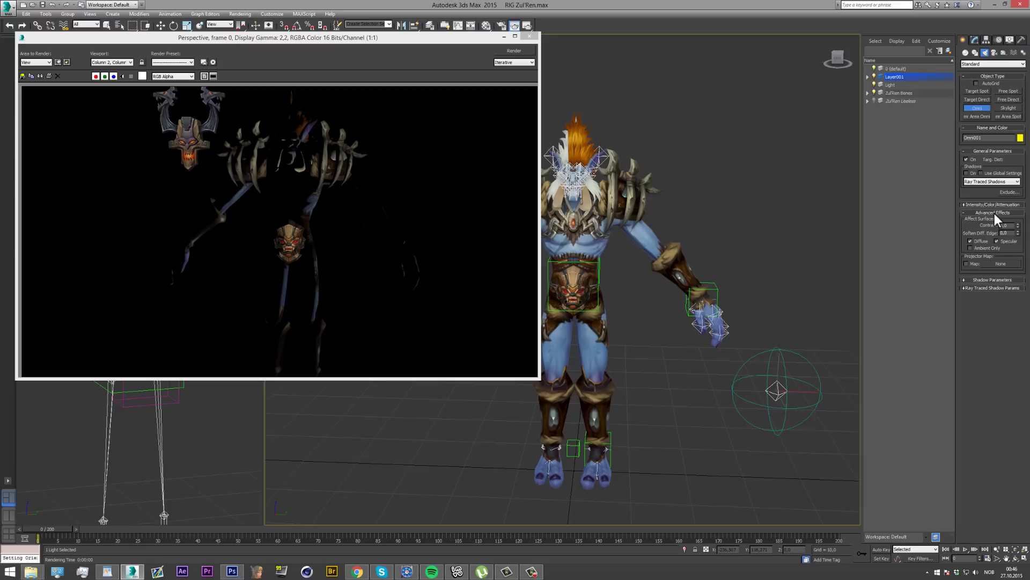
left_click(969, 248)
left_click(514, 52)
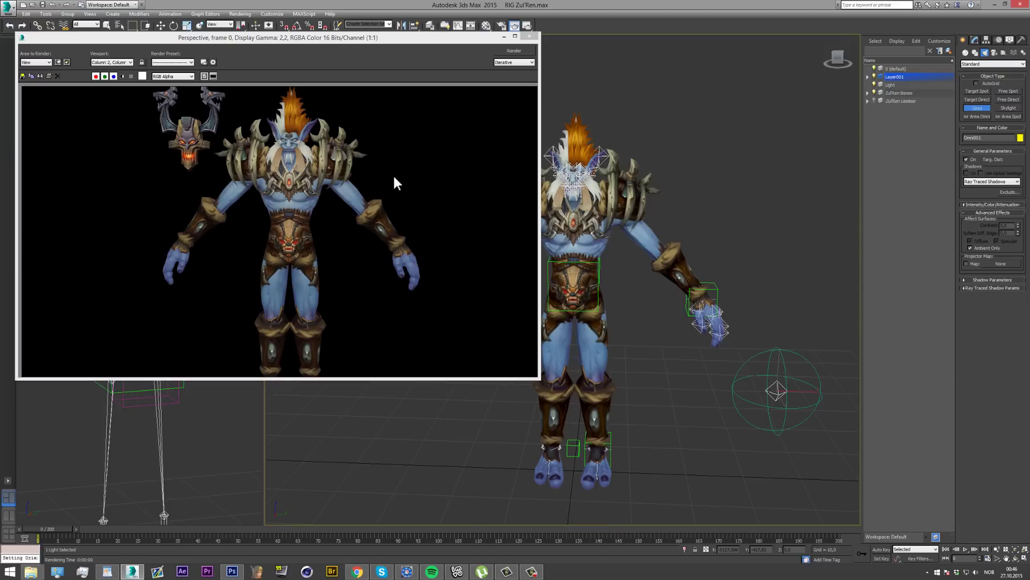
left_click(970, 248)
mouse_move(353, 38)
left_mouse_down()
mouse_move(359, 56)
mouse_move(349, 69)
mouse_move(344, 41)
left_mouse_up()
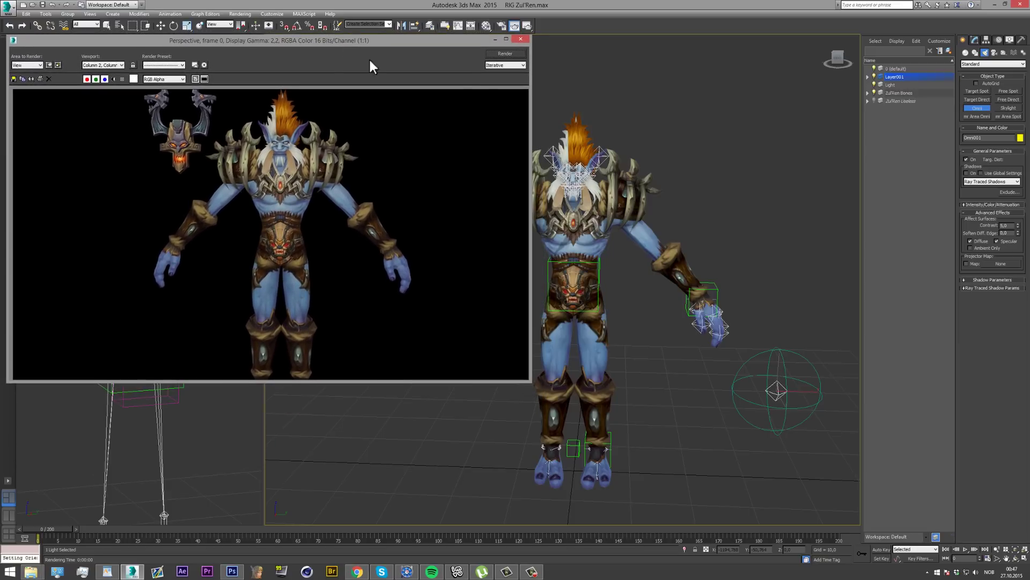
Clone the omni light as Omni002, raise it to the troll's chest, and re-render
left_click(161, 25)
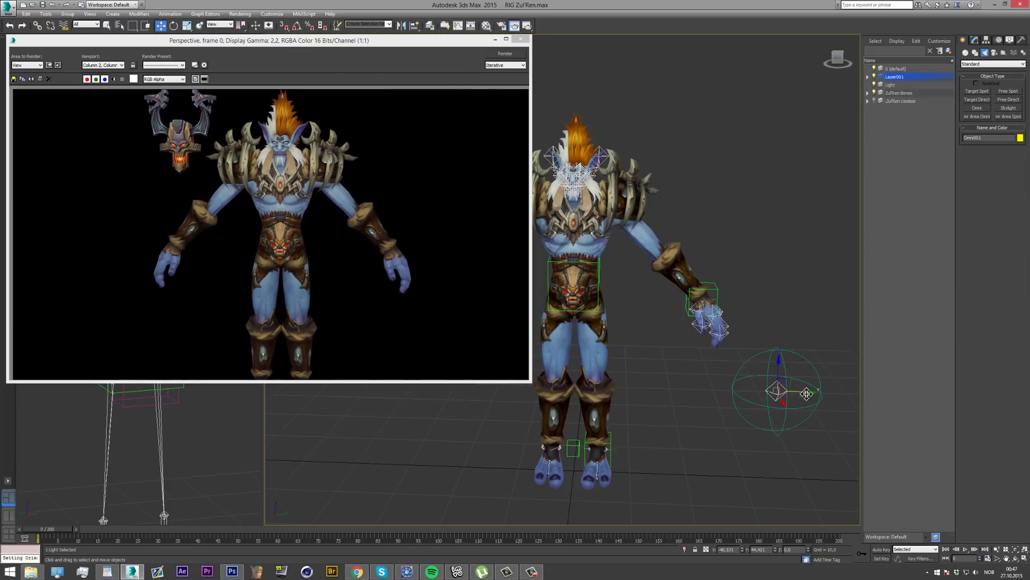
left_click_drag(426, 407, 365, 392, "shift")
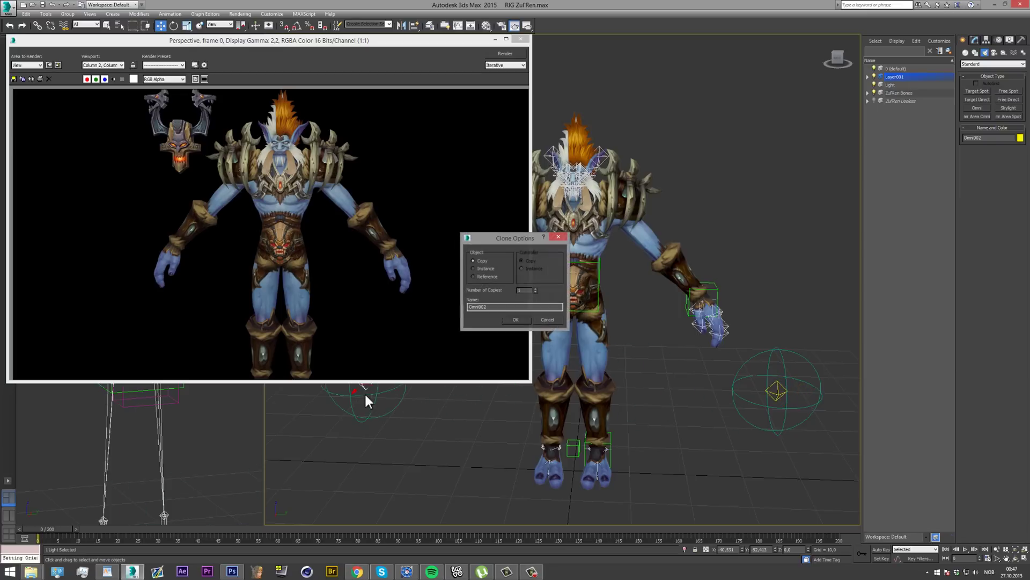
left_click(507, 318)
left_click(506, 53)
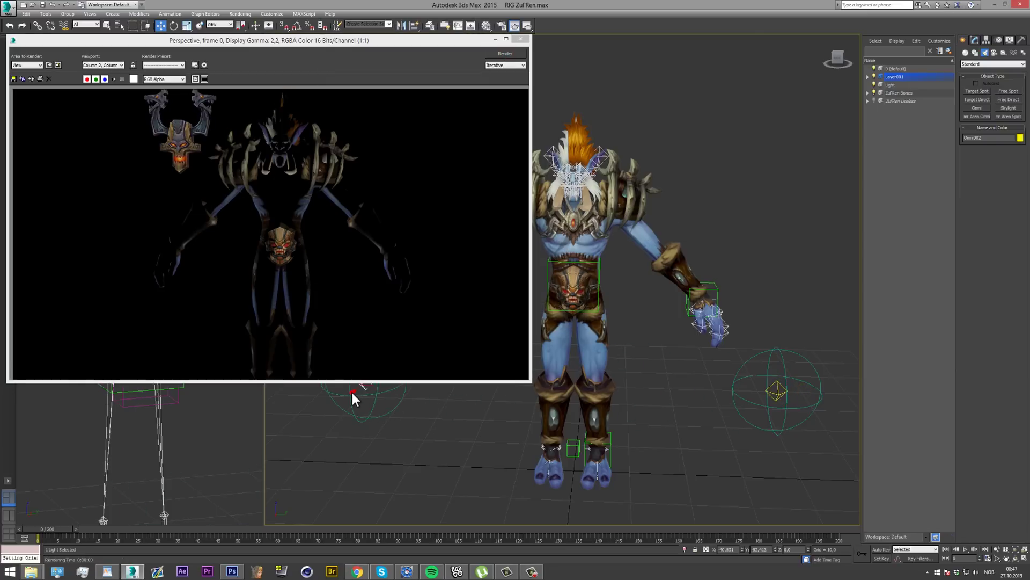
left_click_drag(358, 389, 564, 465)
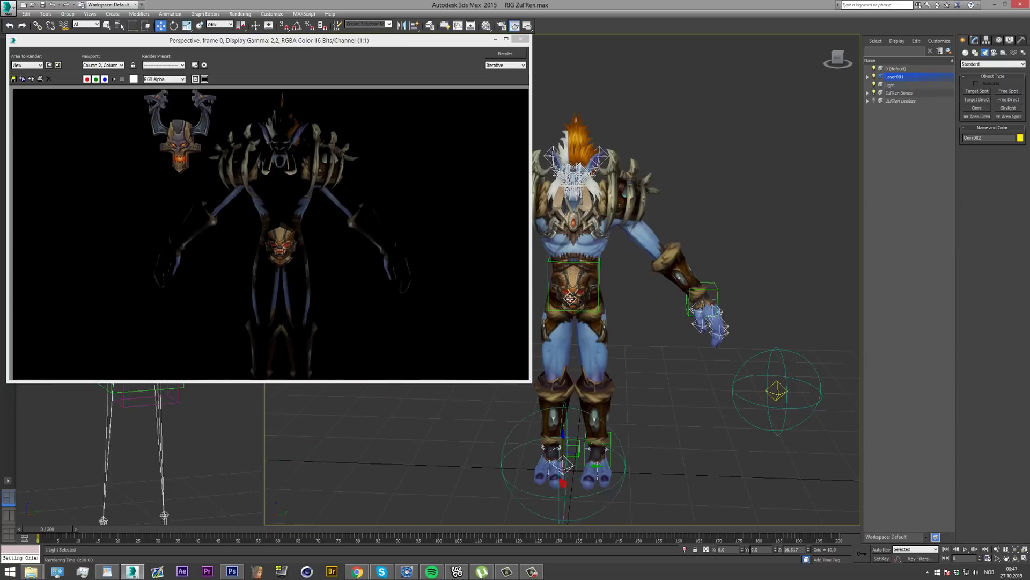
left_click_drag(569, 298, 562, 245)
left_click(506, 55)
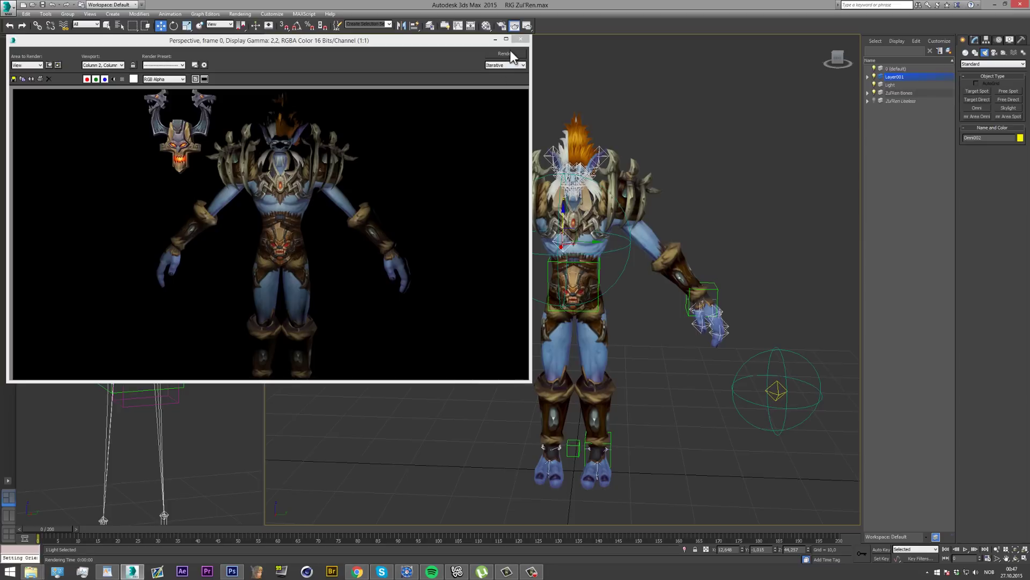
left_click(531, 572)
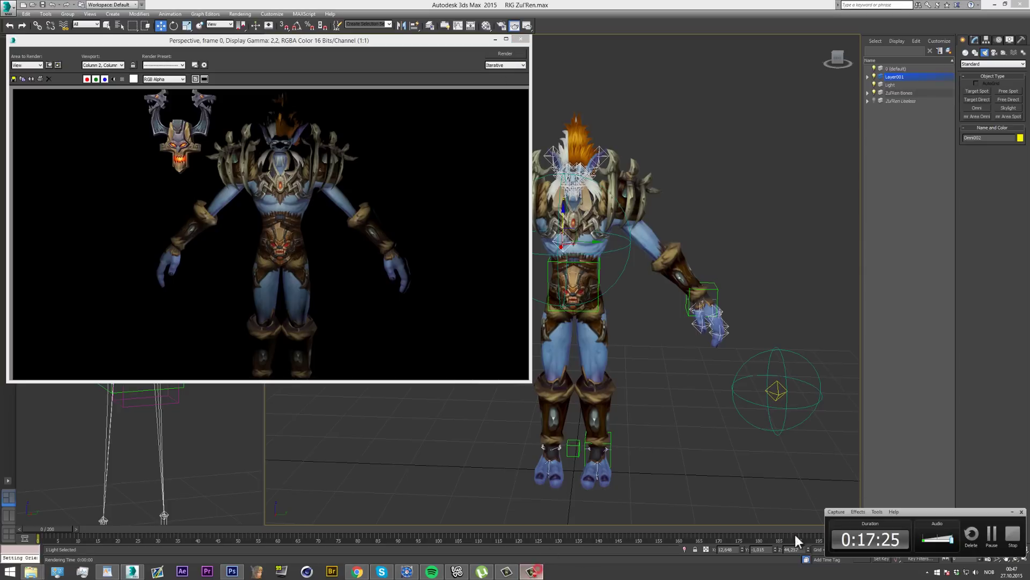